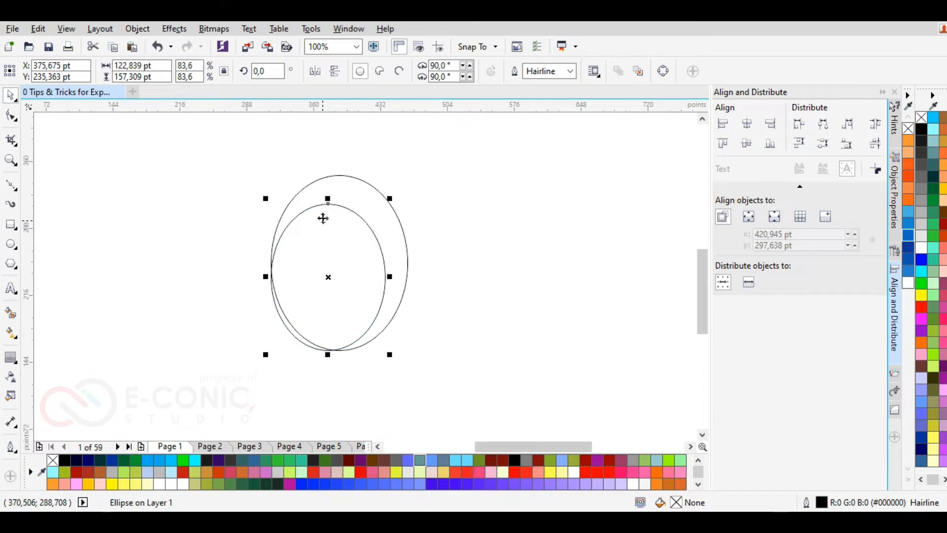
Step: Shrink the inner ellipse to about 110 by 141 pt and centre it horizontally within the outer ellipse
{"action": "left_click_drag", "start_coordinate": [318, 206], "coordinate": [325, 189]}
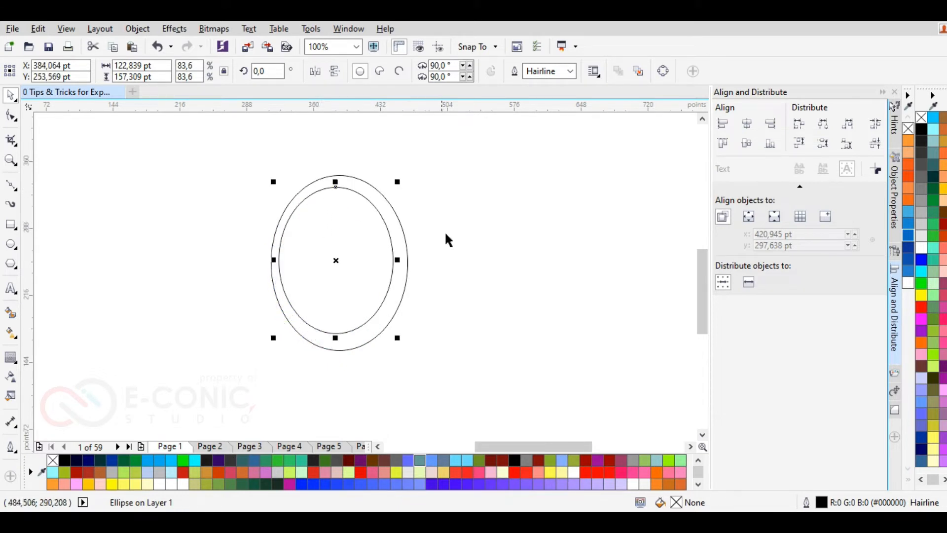
{"action": "mouse_move", "coordinate": [398, 337]}
{"action": "left_mouse_down"}
{"action": "mouse_move", "coordinate": [408, 340]}
{"action": "mouse_move", "coordinate": [398, 338]}
{"action": "left_mouse_up"}
{"action": "left_click_drag", "start_coordinate": [275, 180], "coordinate": [285, 196]}
{"action": "left_click", "coordinate": [334, 347]}
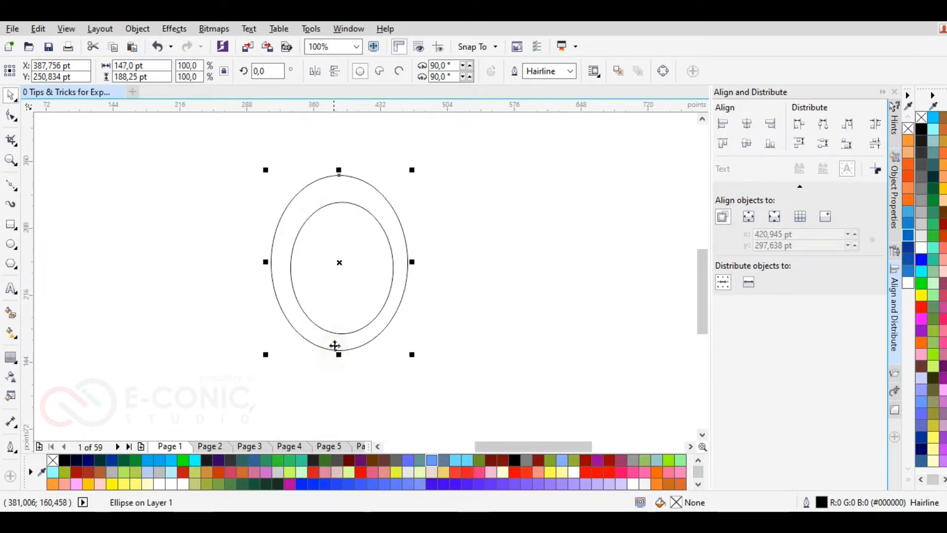
{"action": "left_click_drag", "start_coordinate": [191, 149], "coordinate": [491, 400]}
{"action": "left_click", "coordinate": [167, 292]}
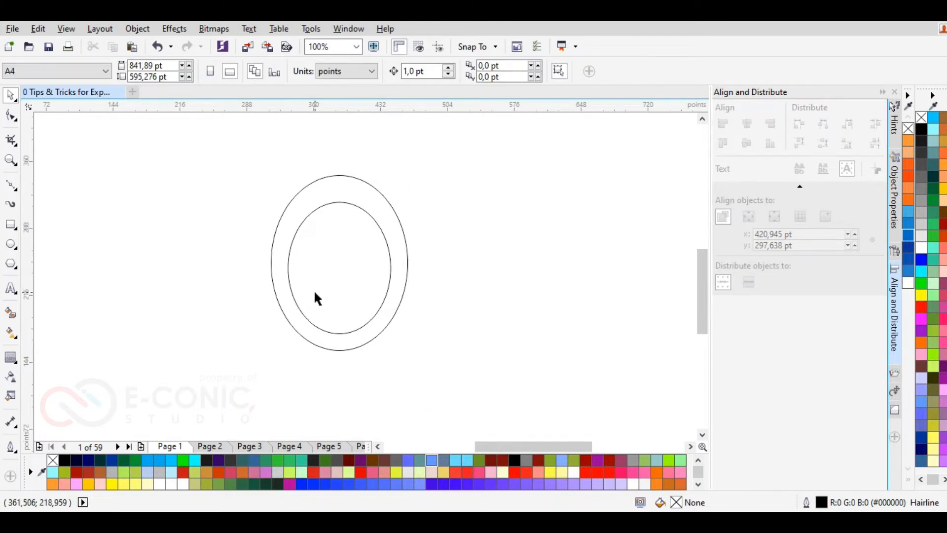
Step: Nudge the inner ellipse down 7 pt so the gap to the outer ellipse is wider above than below
{"action": "left_click", "coordinate": [317, 319]}
{"action": "key", "text": "Down"}
{"action": "key", "text": "Down"}
{"action": "key", "text": "Down"}
{"action": "key", "text": "Down"}
{"action": "key", "text": "Down"}
{"action": "key", "text": "Down"}
{"action": "key", "text": "Down"}
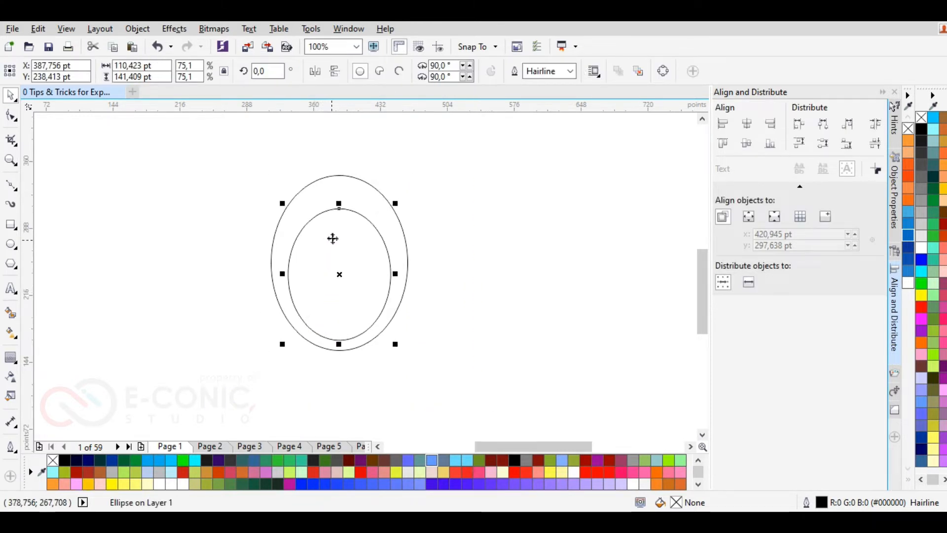
Step: Combine the two ellipses into a single ring-shaped curve with a hollow centre
{"action": "left_click", "coordinate": [190, 266]}
{"action": "left_click_drag", "start_coordinate": [188, 164], "coordinate": [469, 380]}
{"action": "left_click", "coordinate": [362, 71]}
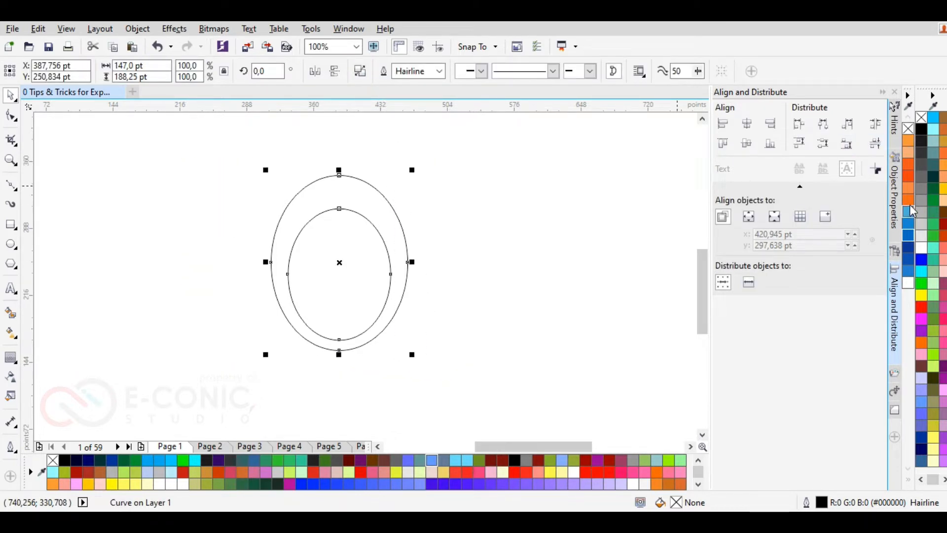
Step: Fill the ring with orange #FD6718 and give it a black hairline outline
{"action": "left_click", "coordinate": [908, 153]}
{"action": "right_click", "coordinate": [921, 118]}
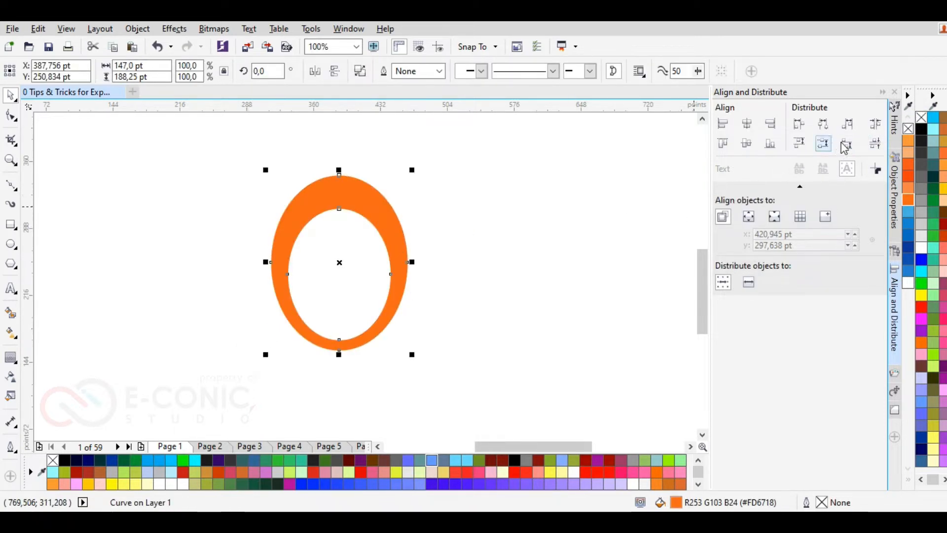
{"action": "left_click", "coordinate": [922, 128]}
{"action": "key", "text": "ctrl+z"}
{"action": "right_click", "coordinate": [922, 129]}
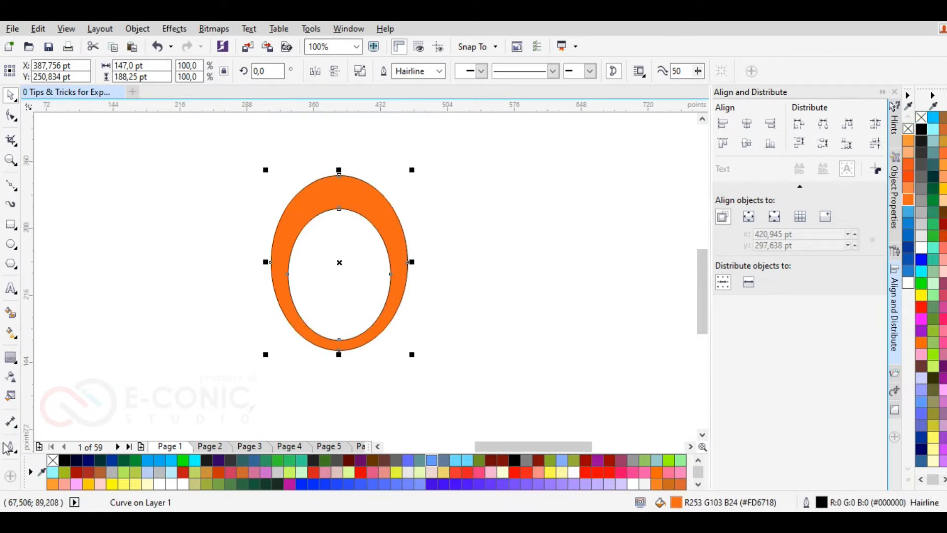
Step: Extrude the ring toward the right with the Extrude tool, by about 91.5 by 12.4 pt, using a parallel extrusion type
{"action": "left_click", "coordinate": [11, 358]}
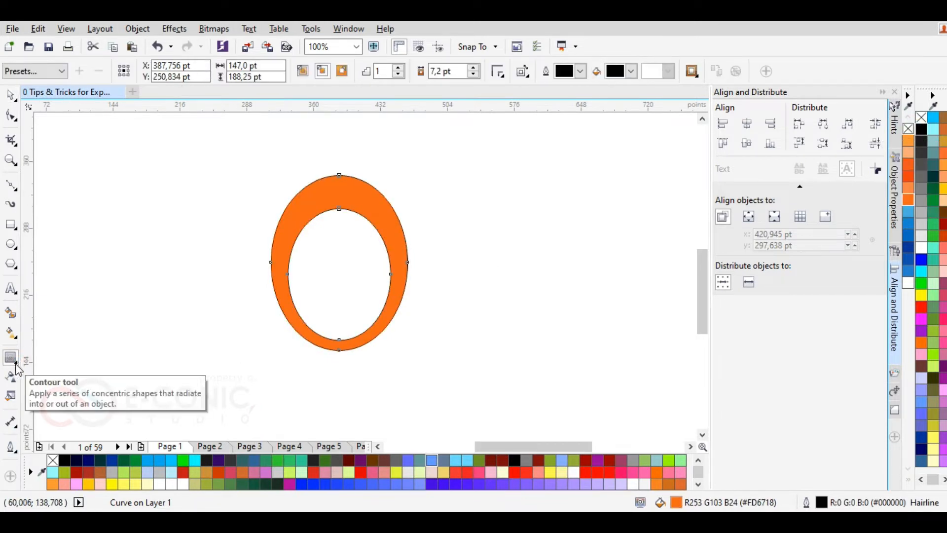
{"action": "left_click", "coordinate": [14, 362]}
{"action": "left_click", "coordinate": [58, 433]}
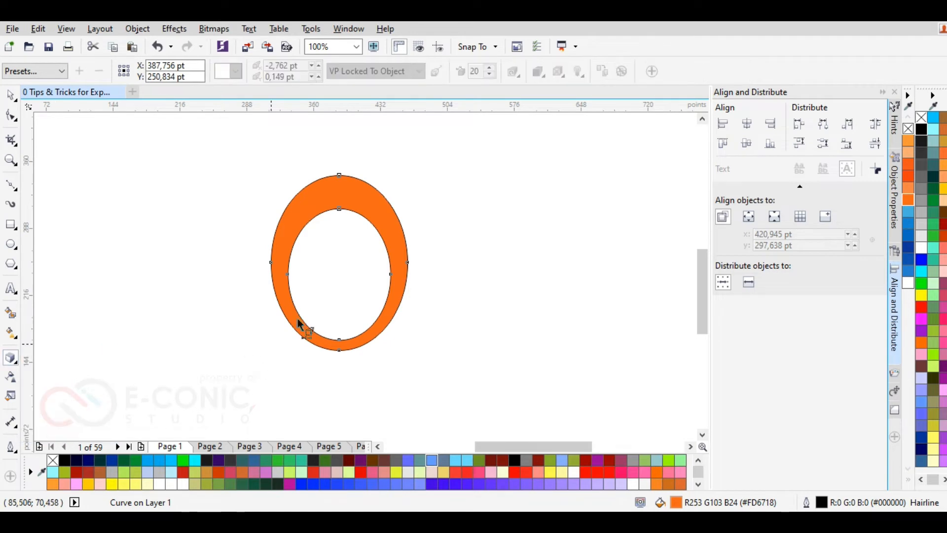
{"action": "left_click_drag", "start_coordinate": [405, 223], "coordinate": [424, 252]}
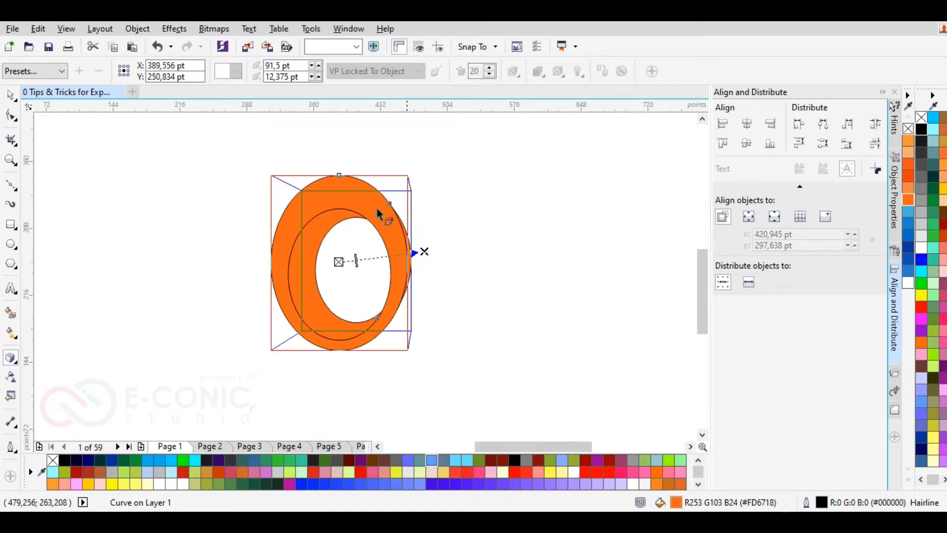
{"action": "left_click", "coordinate": [237, 72]}
{"action": "left_click", "coordinate": [251, 115]}
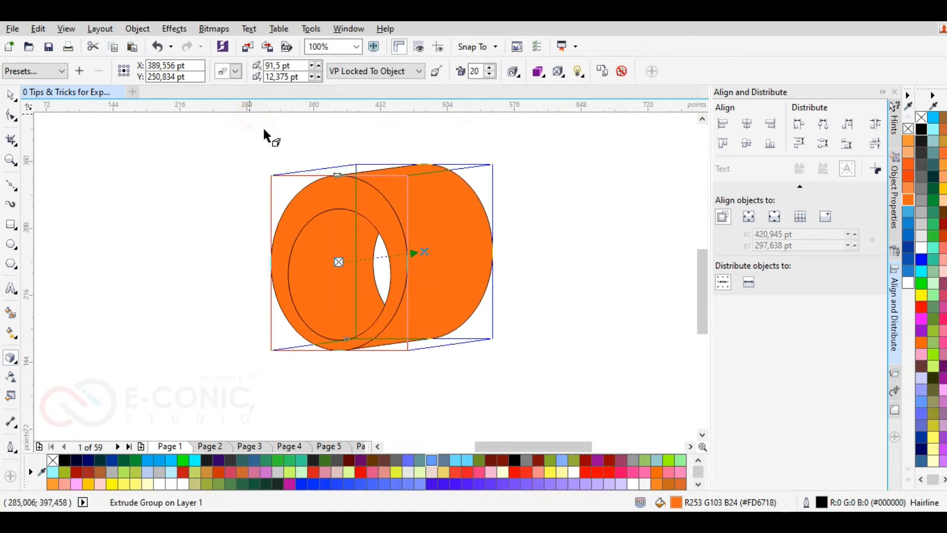
Step: Shorten the ring's extrusion to about 15.75 pt horizontally and 1.5 pt vertically
{"action": "left_click_drag", "start_coordinate": [424, 251], "coordinate": [360, 260]}
{"action": "scroll", "coordinate": [345, 262], "scroll_direction": "up", "scroll_amount": 2}
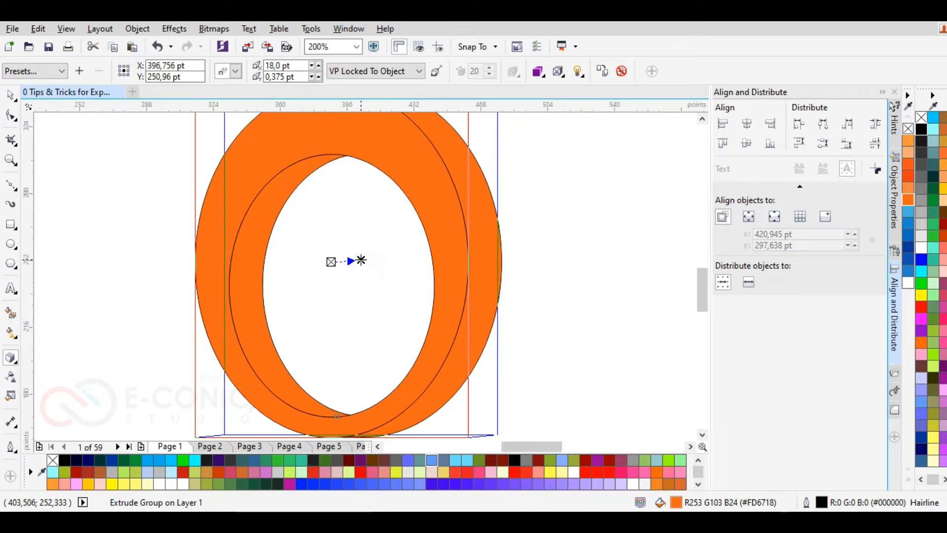
{"action": "scroll", "coordinate": [359, 260], "scroll_direction": "down", "scroll_amount": 2}
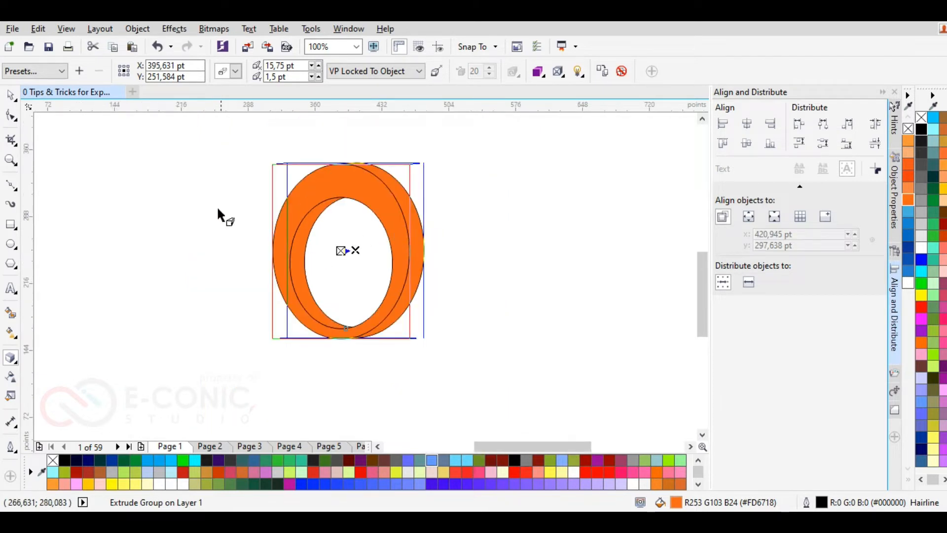
Step: Break the extrude group apart and ungroup its side faces into separate curves
{"action": "left_click", "coordinate": [10, 96]}
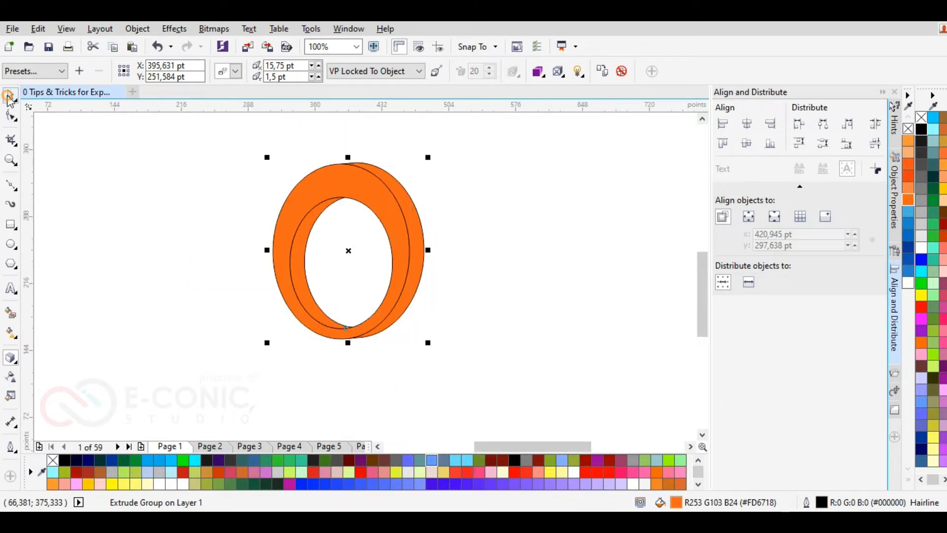
{"action": "left_click", "coordinate": [137, 28]}
{"action": "left_click", "coordinate": [187, 237]}
{"action": "left_click", "coordinate": [427, 226]}
{"action": "left_click", "coordinate": [424, 228]}
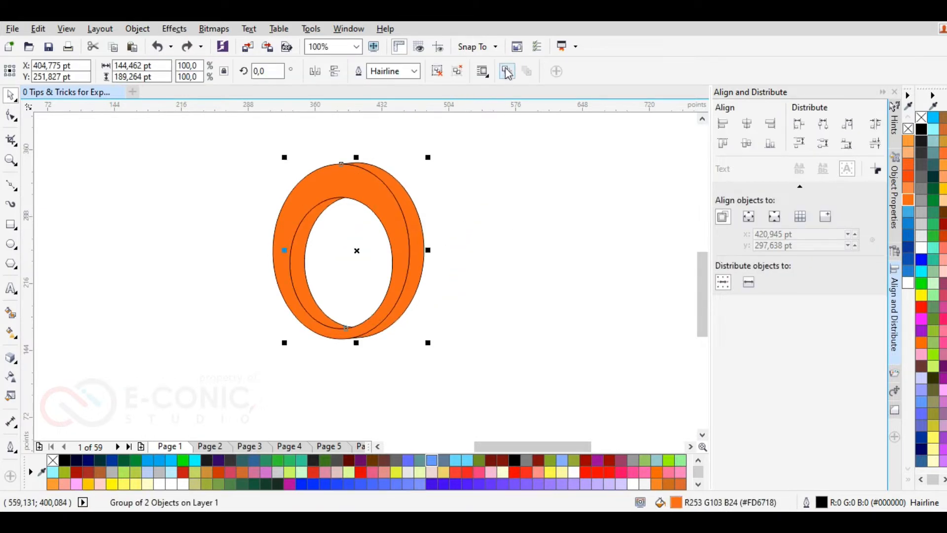
{"action": "left_click", "coordinate": [457, 72]}
{"action": "left_click", "coordinate": [428, 292]}
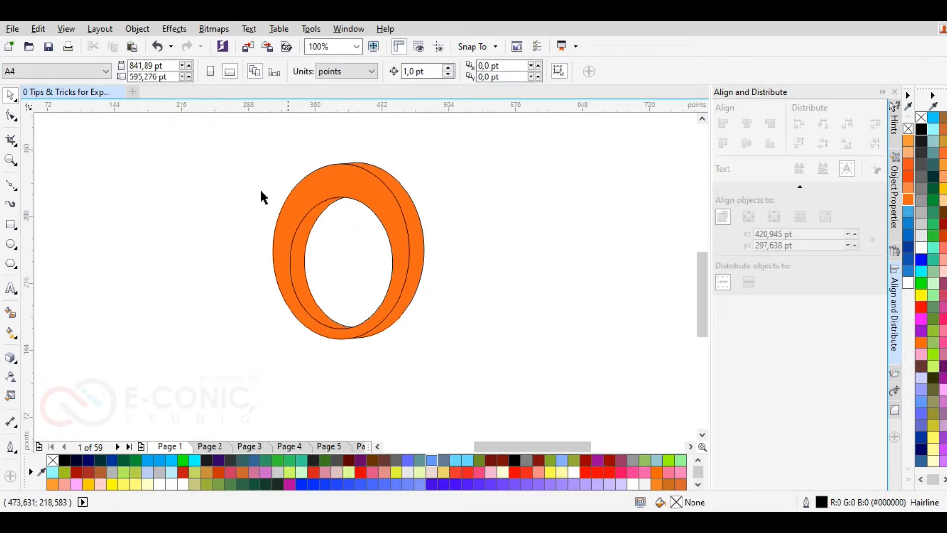
Step: Remove the outline from all pieces of the extruded ring
{"action": "left_click_drag", "start_coordinate": [334, 310], "coordinate": [476, 379]}
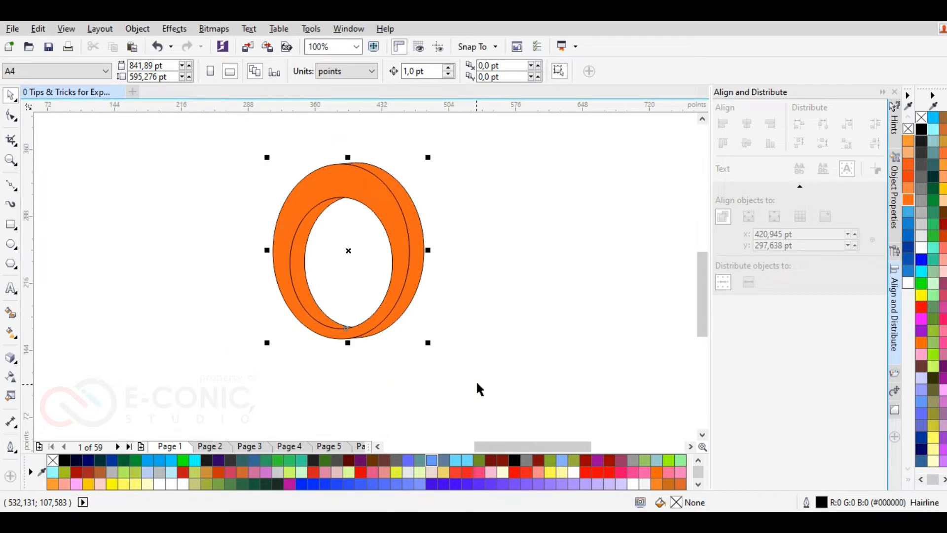
{"action": "right_click", "coordinate": [920, 119]}
{"action": "left_click", "coordinate": [519, 204]}
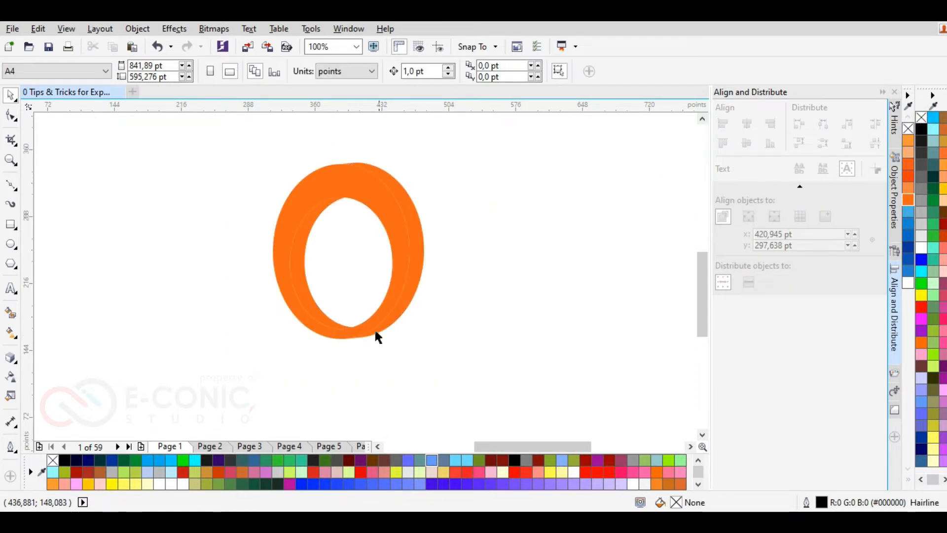
Step: Apply a downward linear fountain fill from orange to deep red-orange on the ring's front face, starting slightly above the ring
{"action": "left_click", "coordinate": [306, 187]}
{"action": "left_click", "coordinate": [41, 353]}
{"action": "left_click", "coordinate": [9, 334]}
{"action": "left_click", "coordinate": [313, 188]}
{"action": "left_click_drag", "start_coordinate": [311, 158], "coordinate": [340, 340]}
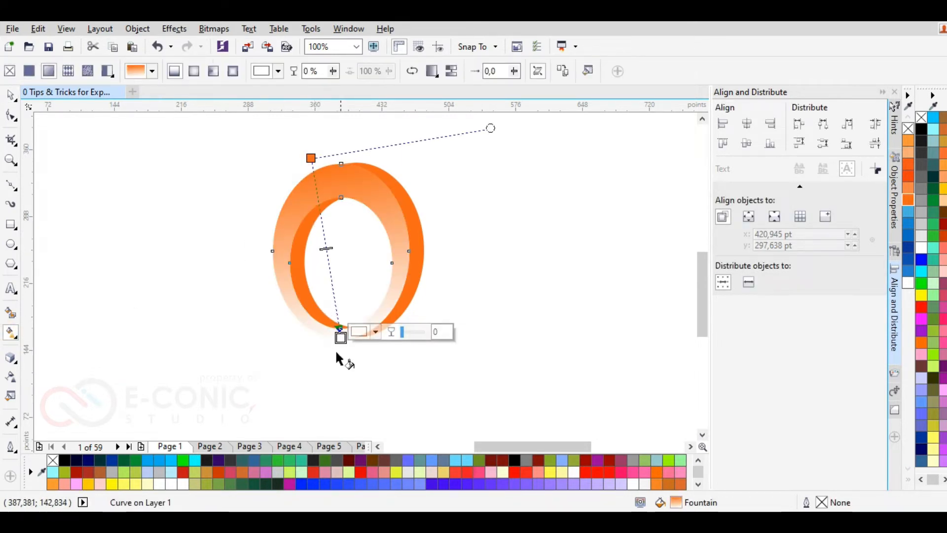
{"action": "left_click", "coordinate": [908, 189]}
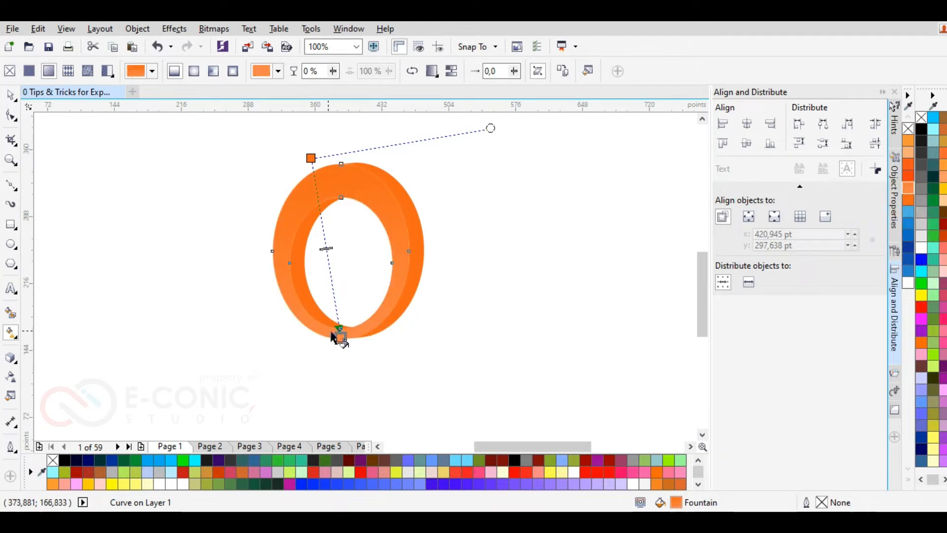
{"action": "left_click", "coordinate": [910, 179]}
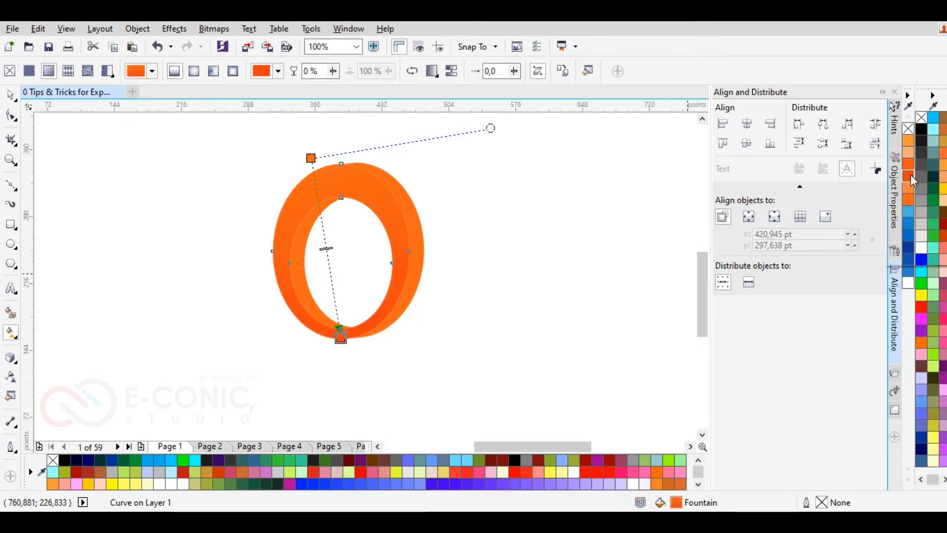
{"action": "left_click_drag", "start_coordinate": [314, 154], "coordinate": [314, 139]}
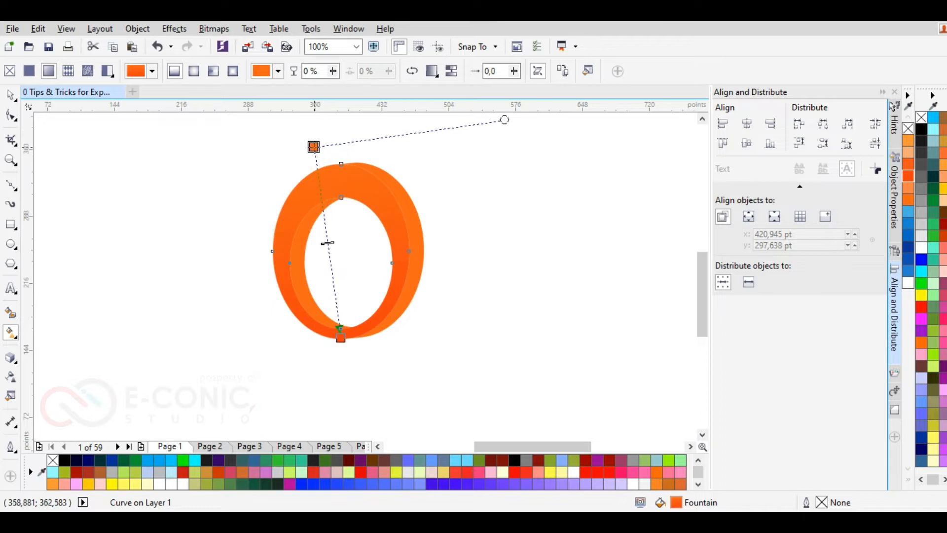
Step: Apply a downward linear fountain fill to the ring's inner side face with orange at both ends
{"action": "left_click", "coordinate": [298, 287]}
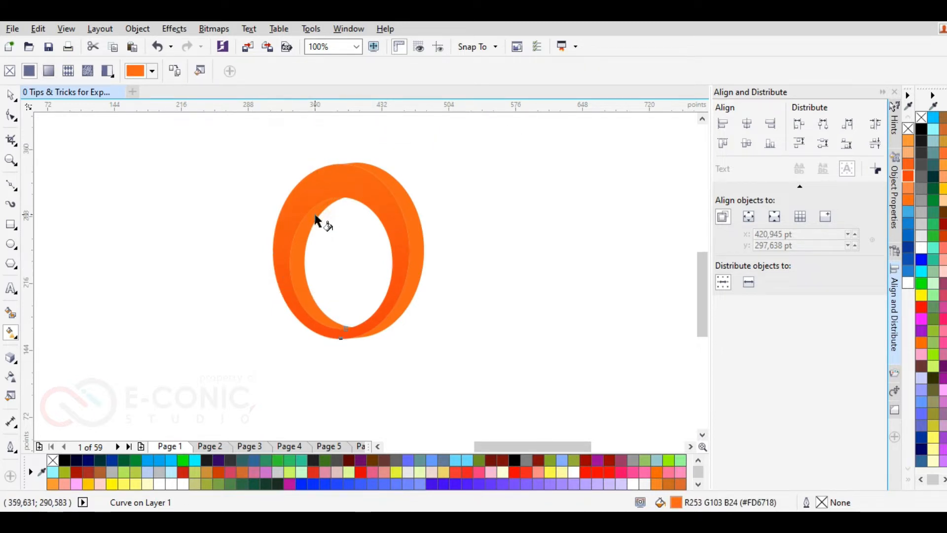
{"action": "left_click", "coordinate": [404, 202]}
{"action": "left_click", "coordinate": [8, 98]}
{"action": "left_click", "coordinate": [186, 226]}
{"action": "left_click", "coordinate": [306, 287]}
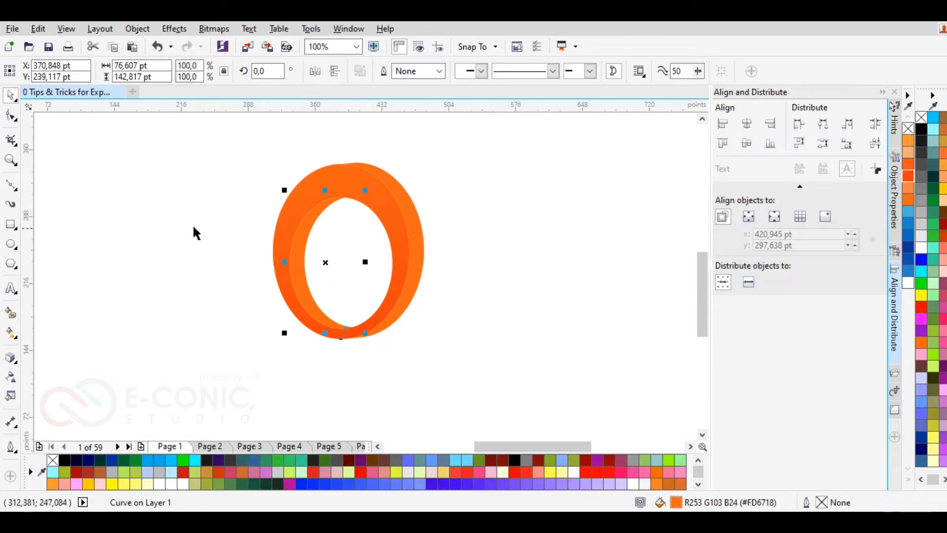
{"action": "left_click", "coordinate": [11, 333]}
{"action": "left_click_drag", "start_coordinate": [314, 184], "coordinate": [347, 325]}
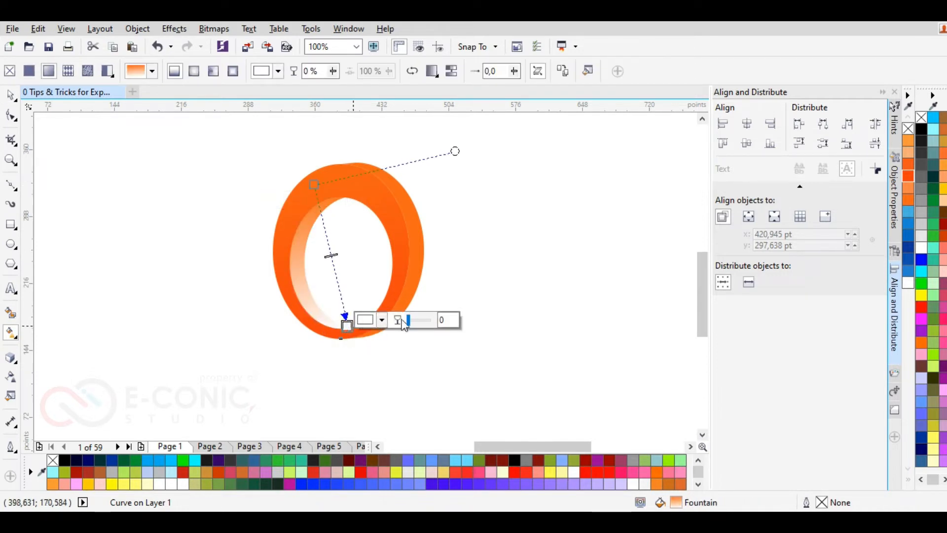
{"action": "left_click", "coordinate": [907, 199]}
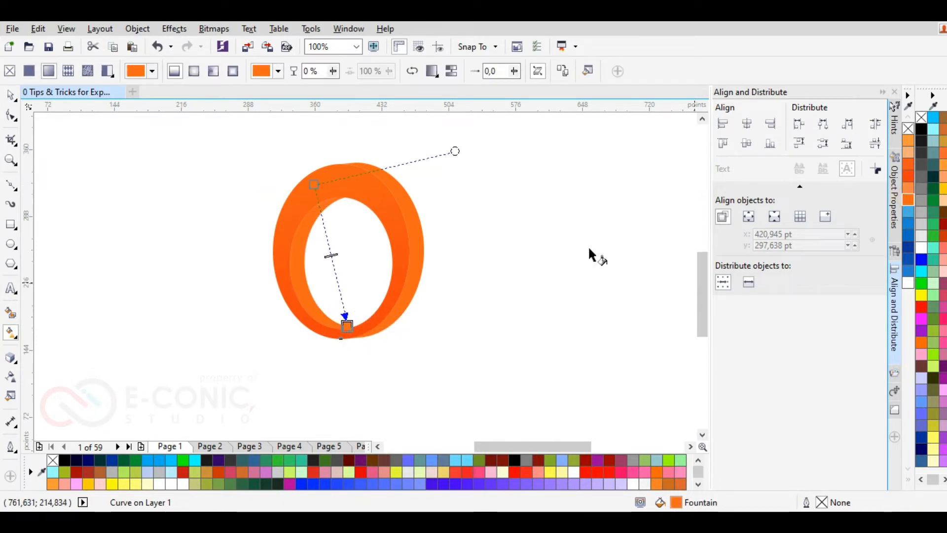
Step: Add a white colour stop at about 53% of the inner side face's gradient and pull both gradient ends closer in
{"action": "double_click", "coordinate": [332, 255]}
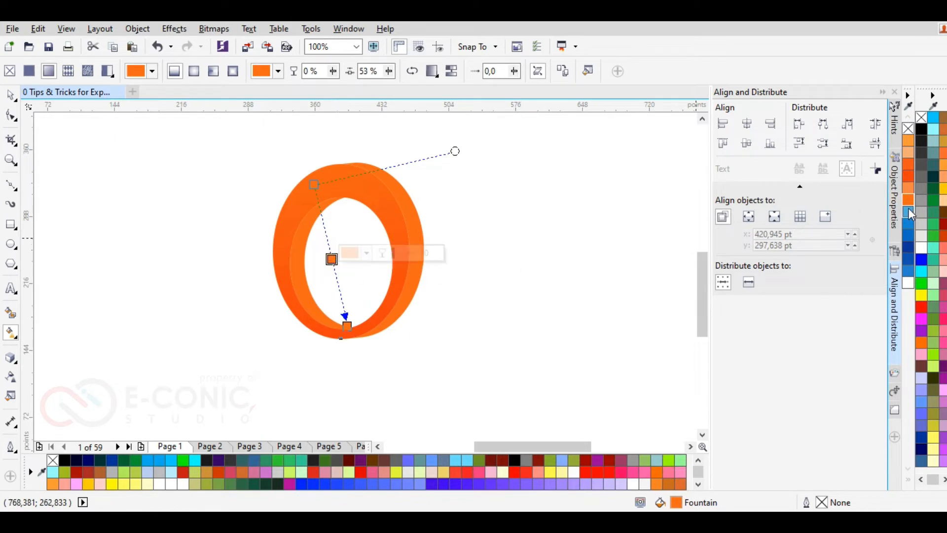
{"action": "left_click", "coordinate": [916, 247]}
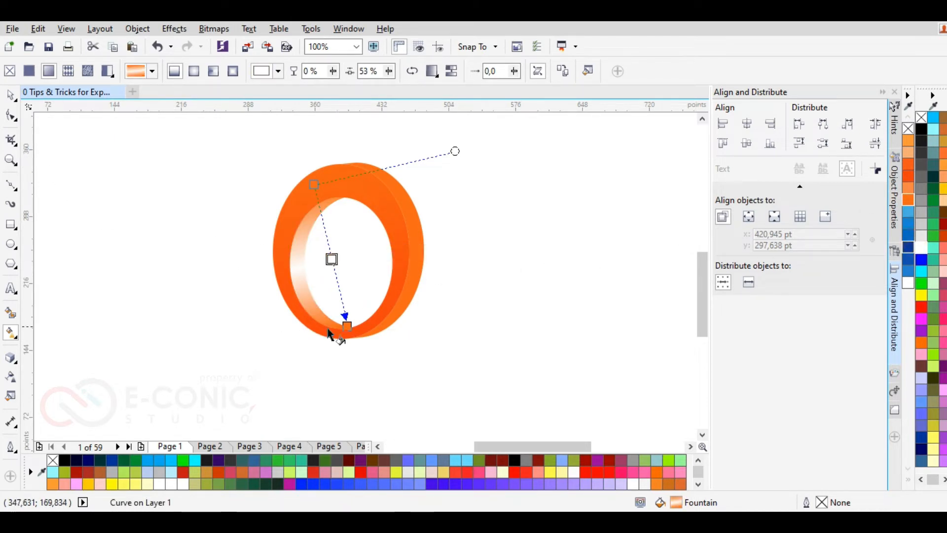
{"action": "left_click_drag", "start_coordinate": [346, 326], "coordinate": [326, 314]}
{"action": "left_click_drag", "start_coordinate": [315, 188], "coordinate": [323, 201]}
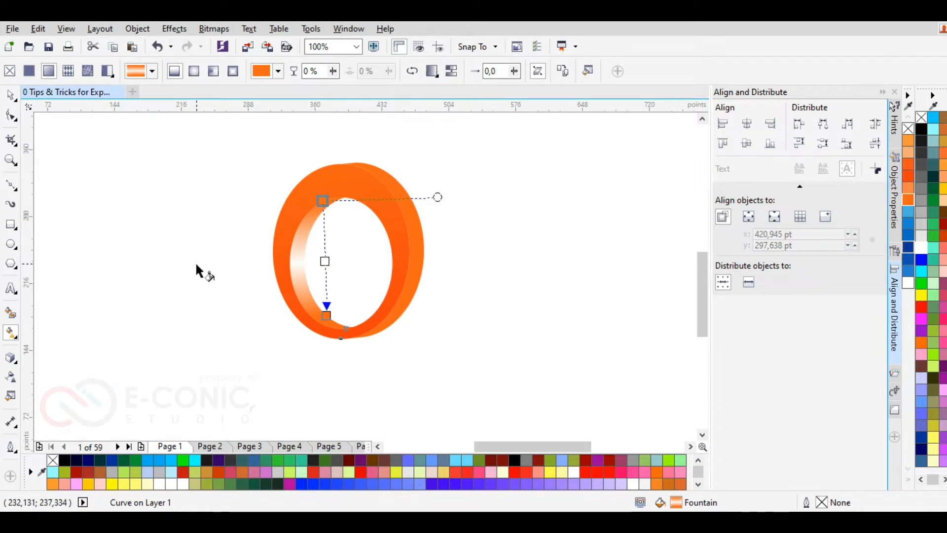
{"action": "left_click", "coordinate": [11, 94]}
{"action": "left_click", "coordinate": [146, 215]}
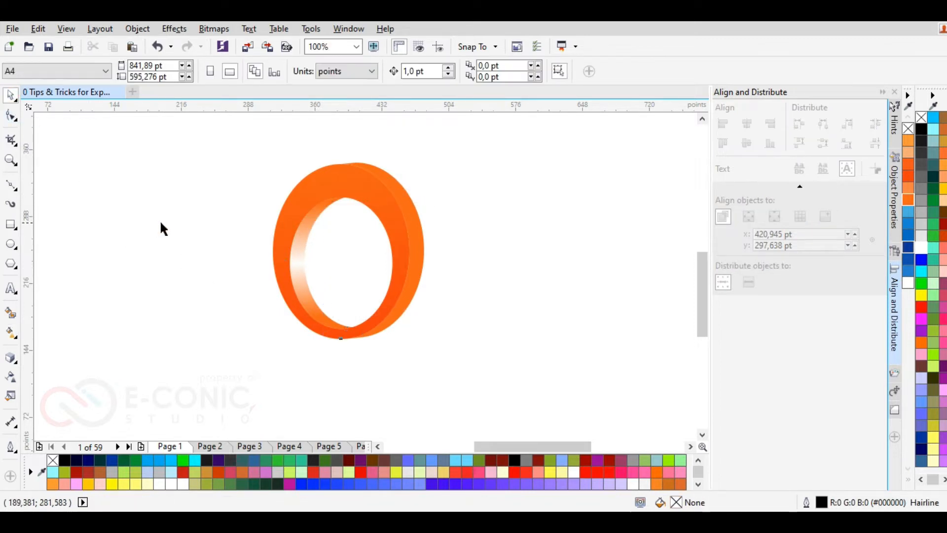
Step: Copy only the fill property from the inner side face onto the ring's outer side face
{"action": "left_click", "coordinate": [374, 245]}
{"action": "left_click", "coordinate": [407, 214]}
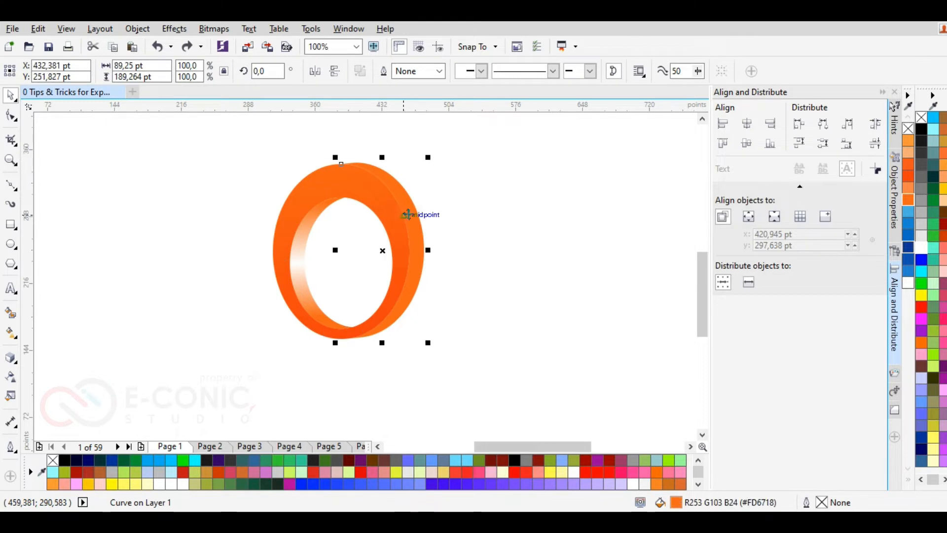
{"action": "left_click", "coordinate": [37, 29]}
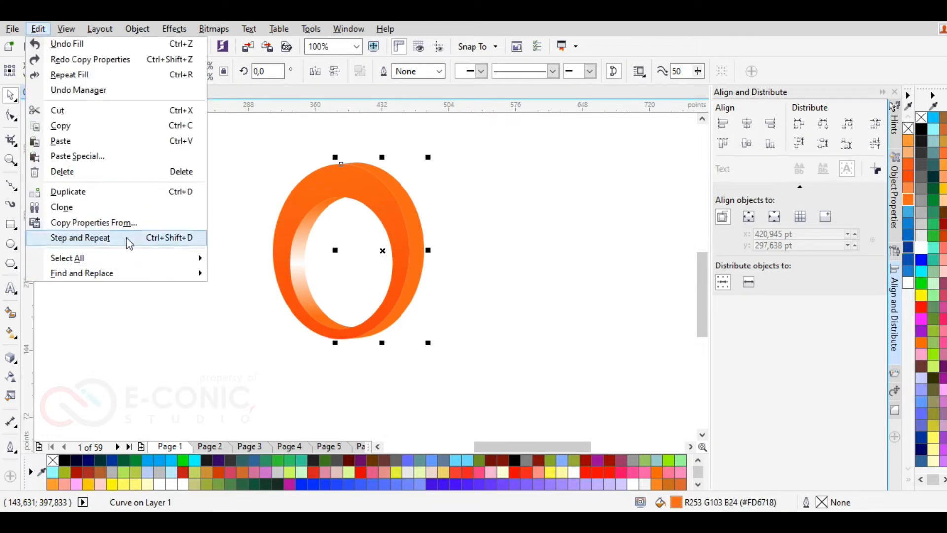
{"action": "left_click", "coordinate": [96, 224]}
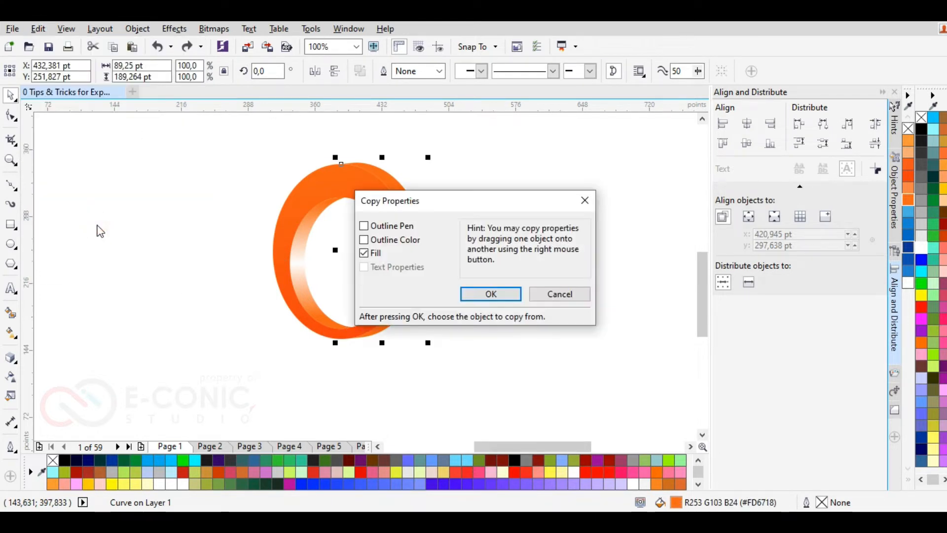
{"action": "left_click", "coordinate": [371, 252]}
{"action": "left_click", "coordinate": [490, 295]}
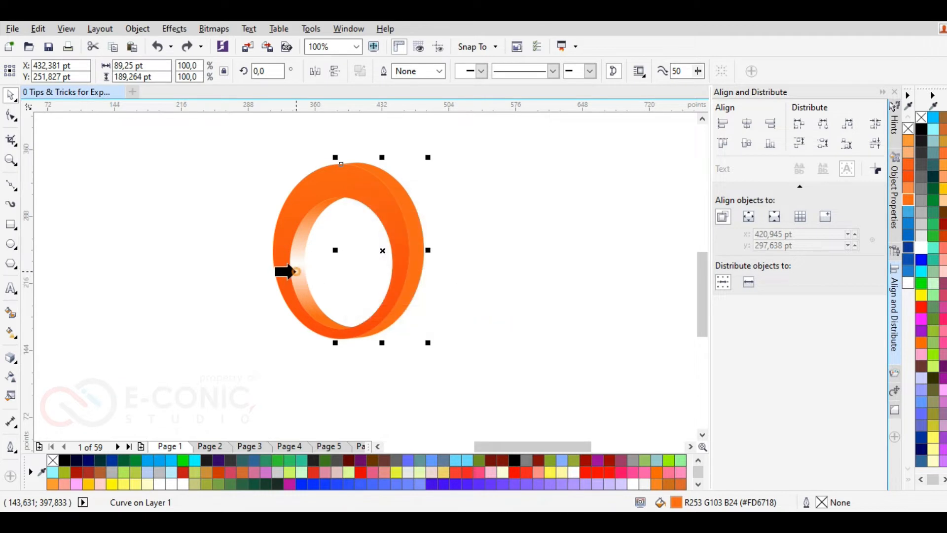
{"action": "left_click", "coordinate": [296, 271]}
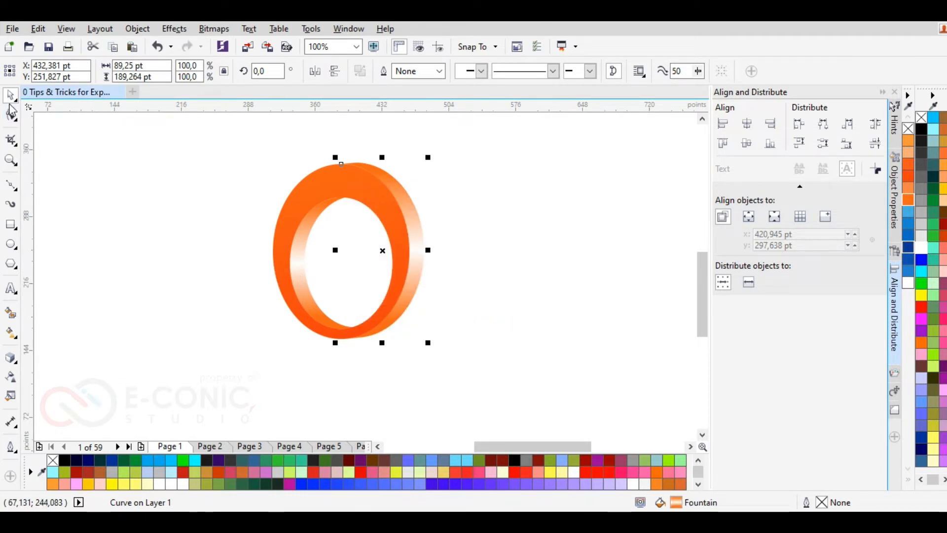
Step: Set the start colour of the ring's front-face gradient to orange #FF5900
{"action": "left_click", "coordinate": [145, 225]}
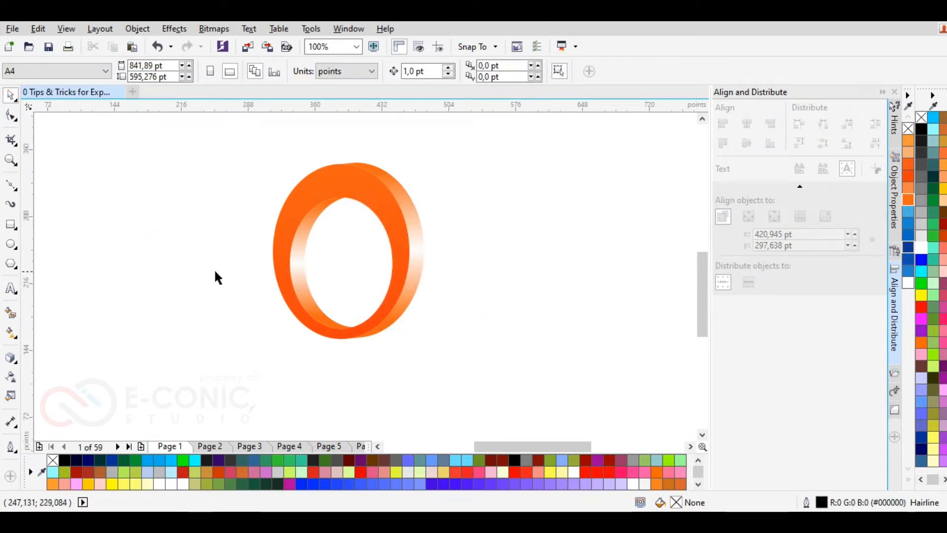
{"action": "left_click", "coordinate": [279, 268]}
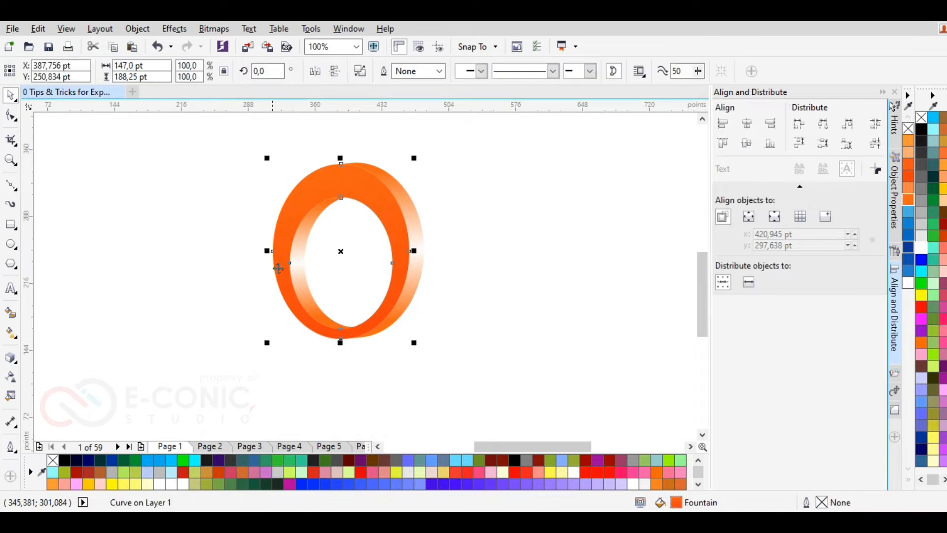
{"action": "left_click", "coordinate": [11, 333]}
{"action": "left_click", "coordinate": [311, 137]}
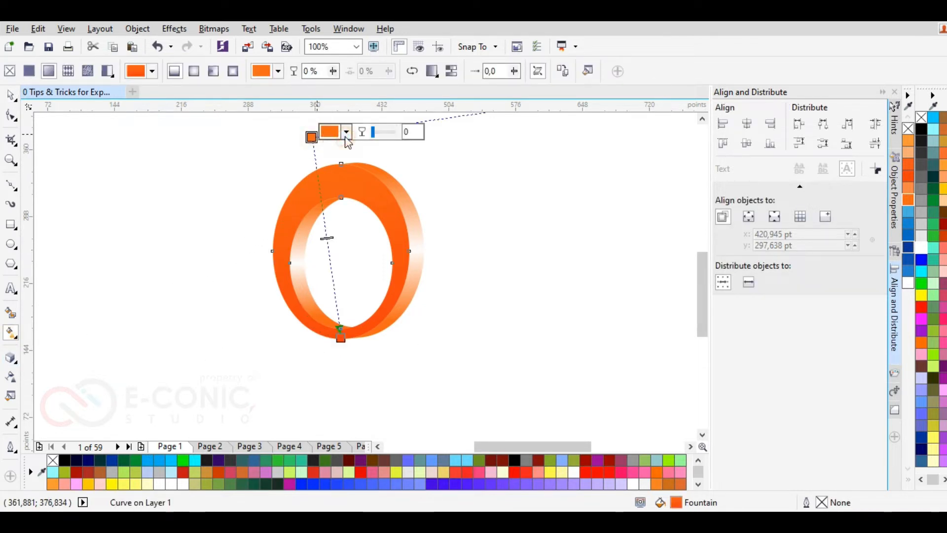
{"action": "left_click", "coordinate": [330, 132]}
{"action": "left_click_drag", "start_coordinate": [406, 205], "coordinate": [408, 213]}
{"action": "left_click", "coordinate": [211, 215]}
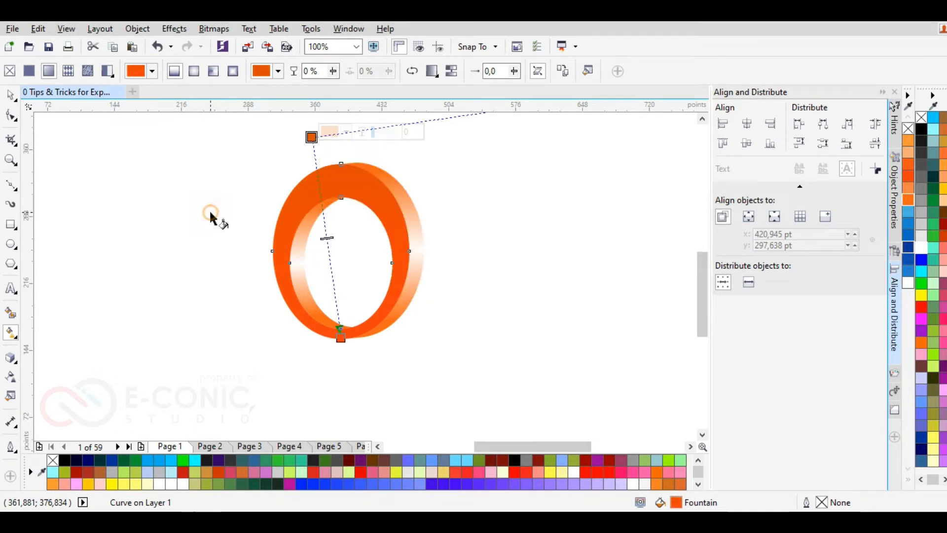
{"action": "left_click", "coordinate": [311, 137]}
{"action": "left_click", "coordinate": [345, 131]}
{"action": "left_click_drag", "start_coordinate": [407, 207], "coordinate": [409, 196]}
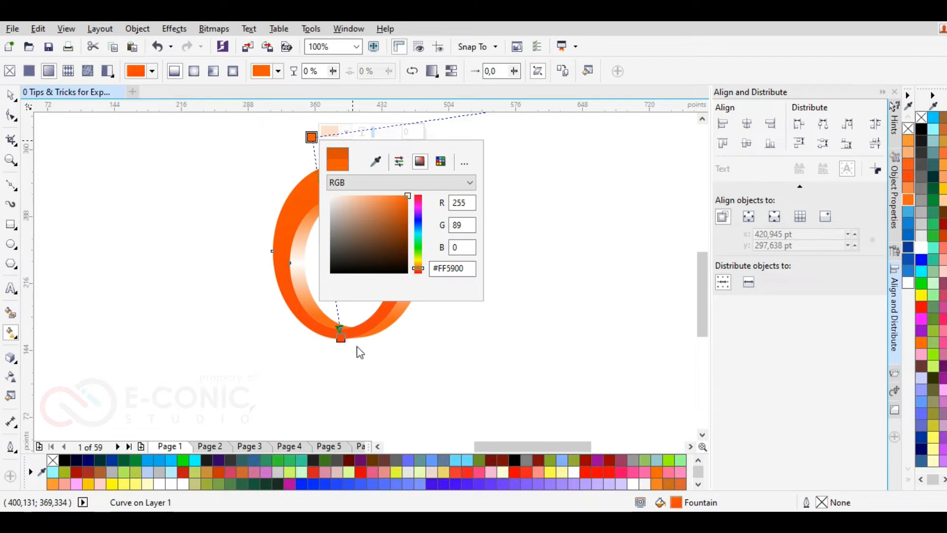
Step: Darken the end colour of the front face's gradient and pull its start down to just inside the ring's opening
{"action": "left_click", "coordinate": [340, 339]}
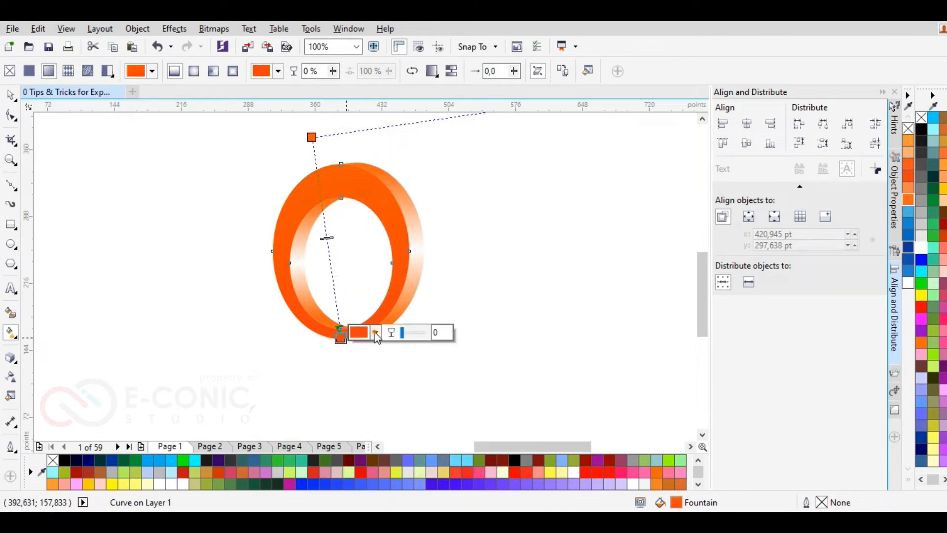
{"action": "left_click", "coordinate": [375, 334]}
{"action": "left_click_drag", "start_coordinate": [433, 396], "coordinate": [432, 407]}
{"action": "left_click", "coordinate": [312, 138]}
{"action": "left_click_drag", "start_coordinate": [313, 138], "coordinate": [317, 215]}
{"action": "left_click", "coordinate": [250, 275]}
Step: Move the start of the inner side face's gradient lower and set its colour to dark orange #CF4800
{"action": "left_click", "coordinate": [320, 237]}
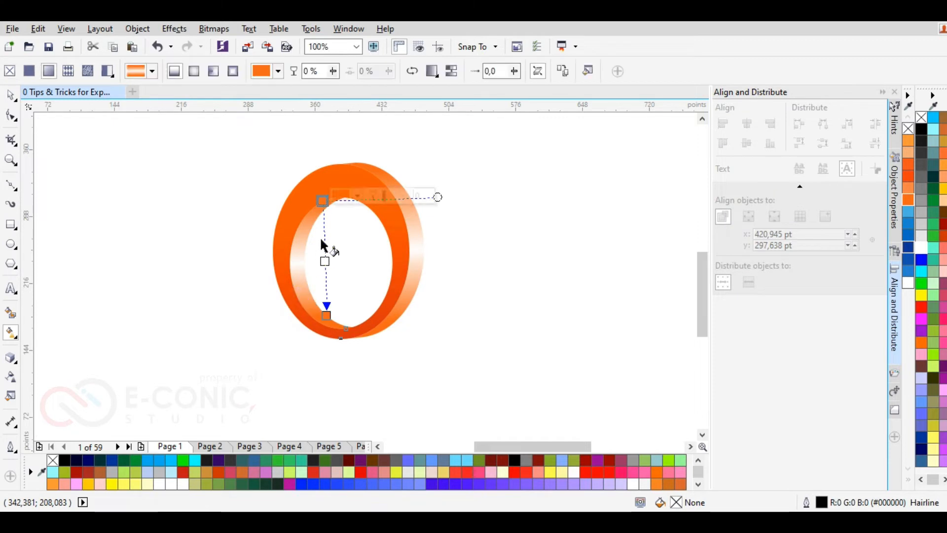
{"action": "left_click_drag", "start_coordinate": [305, 216], "coordinate": [316, 220]}
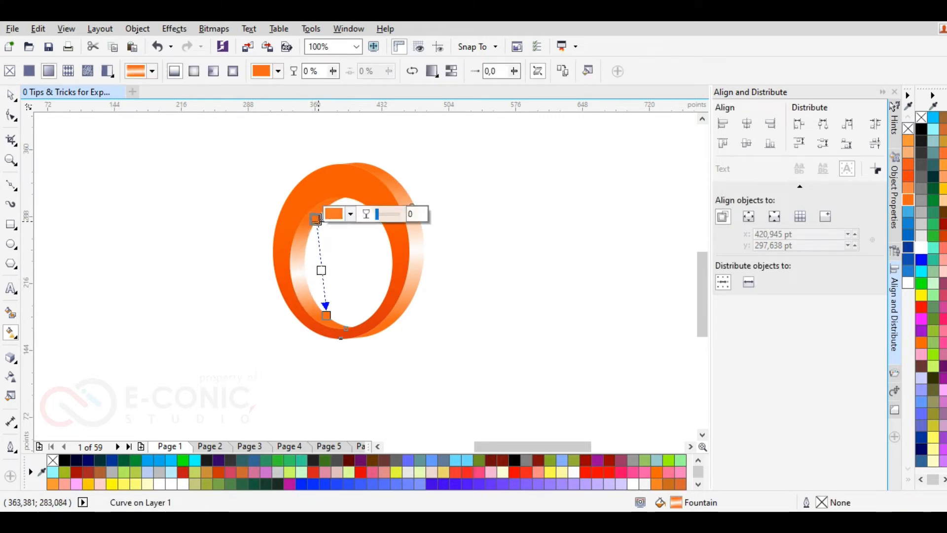
{"action": "left_click", "coordinate": [350, 214]}
{"action": "left_click_drag", "start_coordinate": [408, 279], "coordinate": [413, 292]}
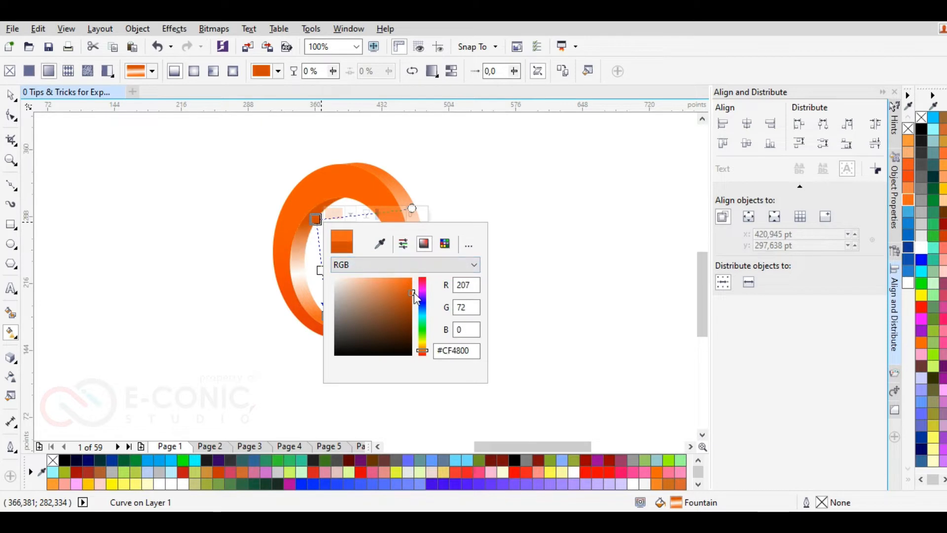
{"action": "left_click", "coordinate": [500, 220]}
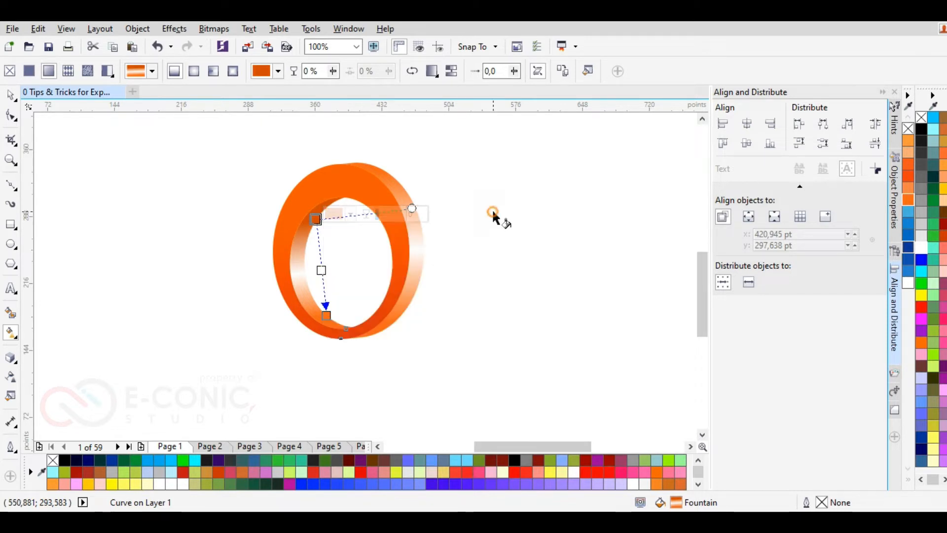
Step: Set the end colour of the inner side face's gradient to a darker orange
{"action": "left_click", "coordinate": [326, 315]}
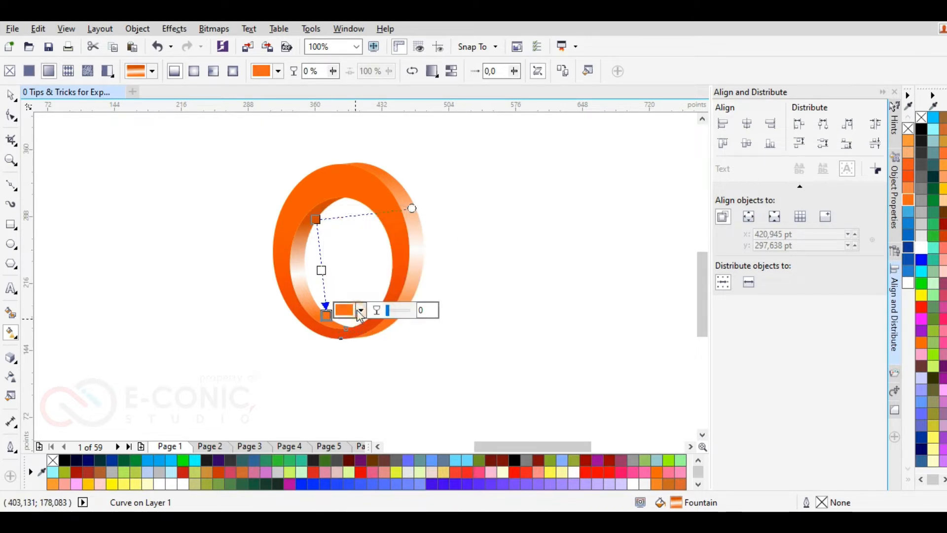
{"action": "left_click", "coordinate": [361, 310]}
{"action": "left_click", "coordinate": [360, 252]}
{"action": "key", "text": "ctrl+z"}
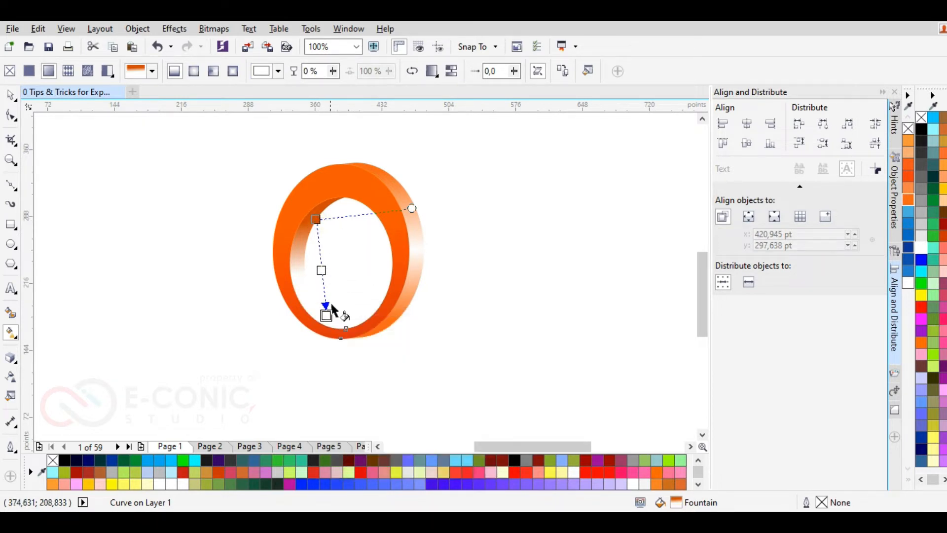
{"action": "left_click", "coordinate": [361, 310]}
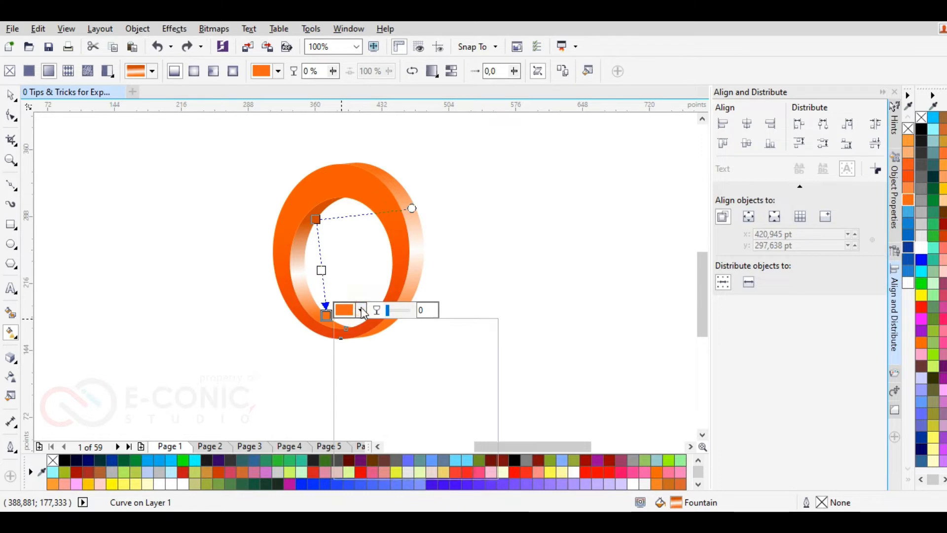
{"action": "left_click", "coordinate": [421, 378]}
{"action": "left_click_drag", "start_coordinate": [421, 378], "coordinate": [423, 386]}
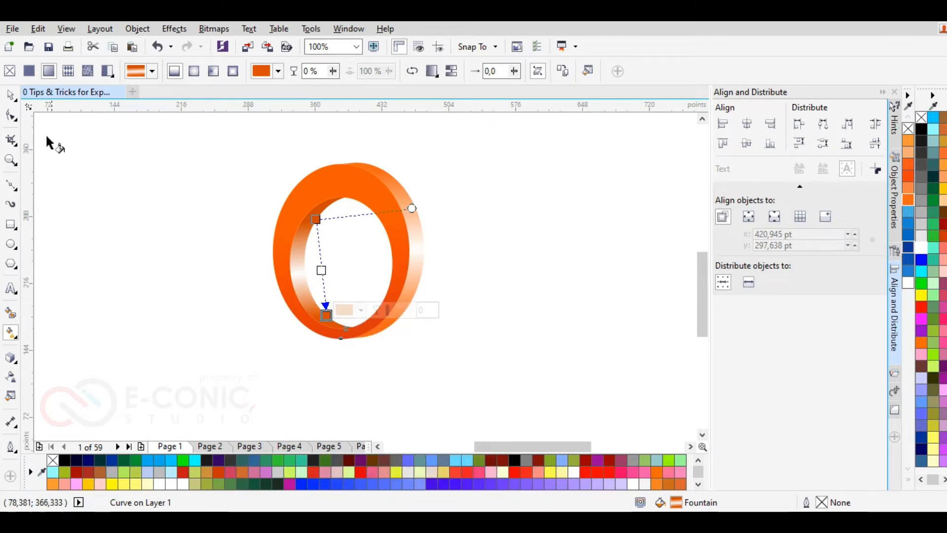
Step: Copy the fill property from the inner side face onto the ring's outer side face
{"action": "left_click", "coordinate": [413, 243]}
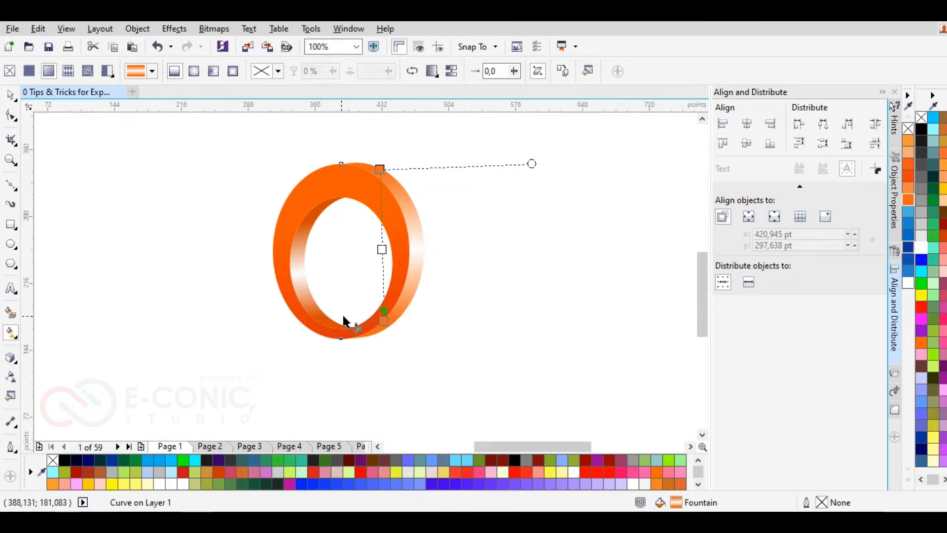
{"action": "left_click", "coordinate": [37, 29]}
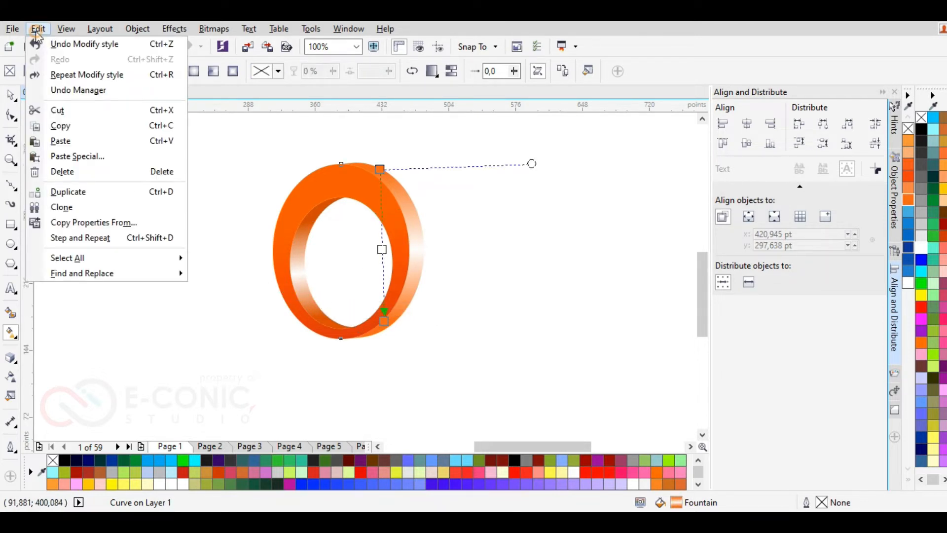
{"action": "left_click", "coordinate": [98, 222]}
{"action": "left_click", "coordinate": [491, 293]}
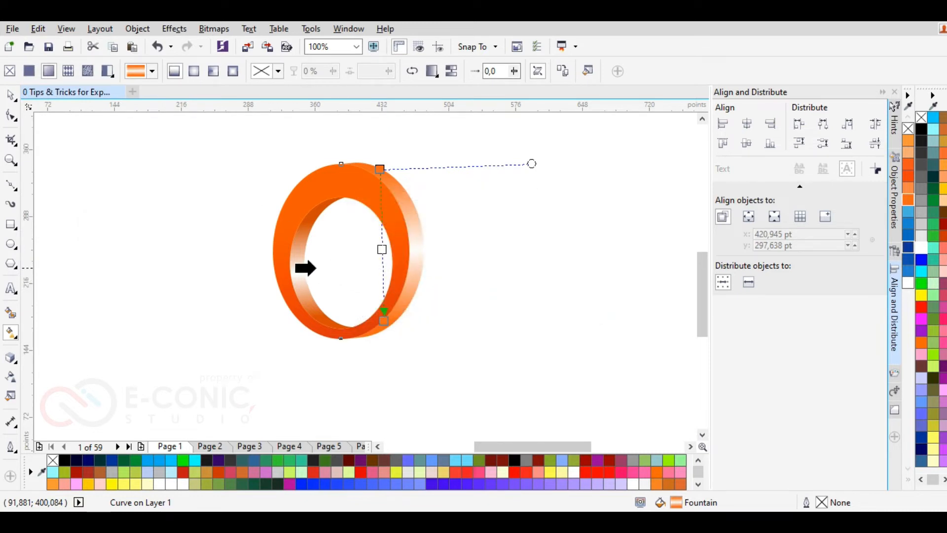
{"action": "left_click", "coordinate": [311, 269]}
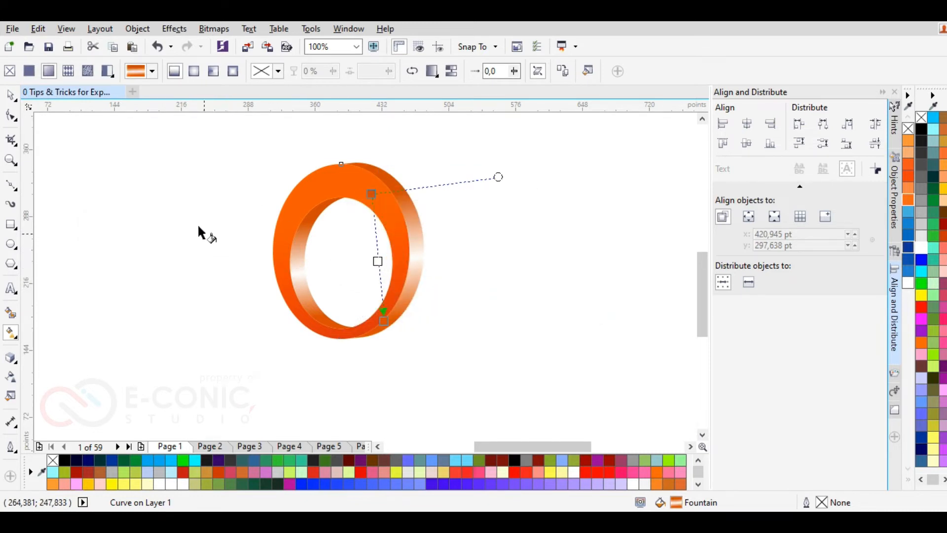
Step: Duplicate the whole ring and rotate the copy to about 130.7°, overlapping the original's upper part
{"action": "left_click", "coordinate": [10, 94]}
{"action": "left_click", "coordinate": [156, 204]}
{"action": "left_click_drag", "start_coordinate": [232, 130], "coordinate": [499, 382]}
{"action": "left_click_drag", "start_coordinate": [378, 193], "coordinate": [572, 203]}
{"action": "right_click", "coordinate": [572, 203]}
{"action": "left_click", "coordinate": [625, 387]}
{"action": "left_click_drag", "start_coordinate": [651, 382], "coordinate": [414, 351]}
{"action": "left_click", "coordinate": [539, 274]}
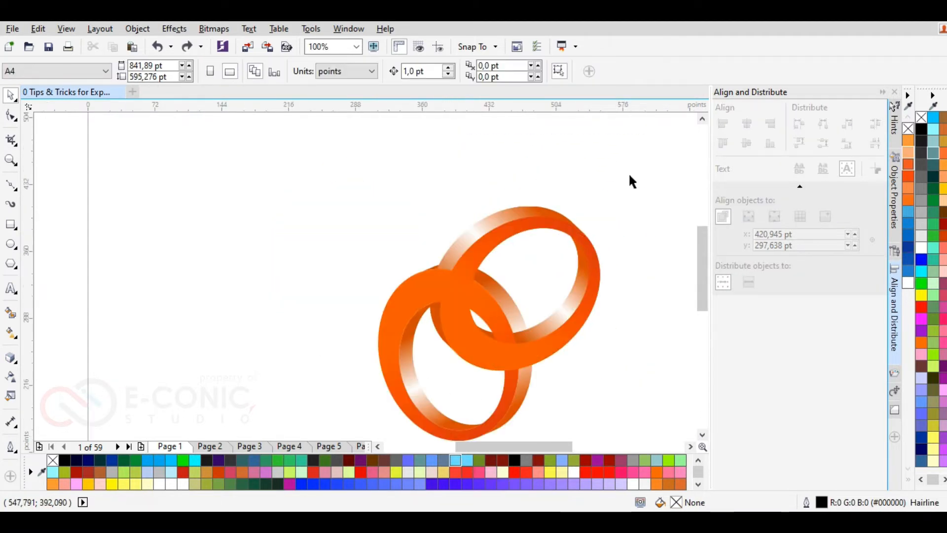
Step: Give all pieces of the rotated ring a #1A1A1A hairline outline and remove their fill
{"action": "left_click_drag", "start_coordinate": [631, 176], "coordinate": [410, 379]}
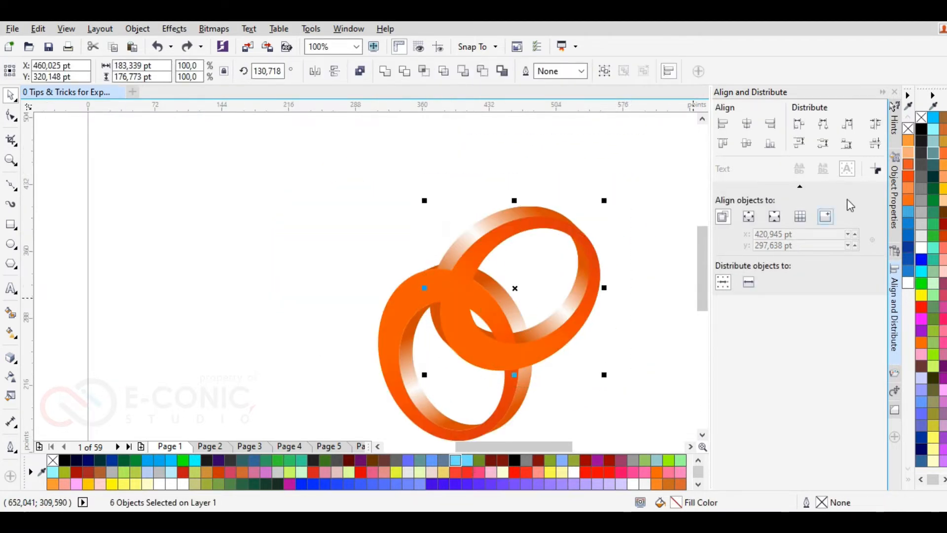
{"action": "right_click", "coordinate": [921, 145]}
{"action": "scroll", "coordinate": [500, 366], "scroll_direction": "up", "scroll_amount": 2}
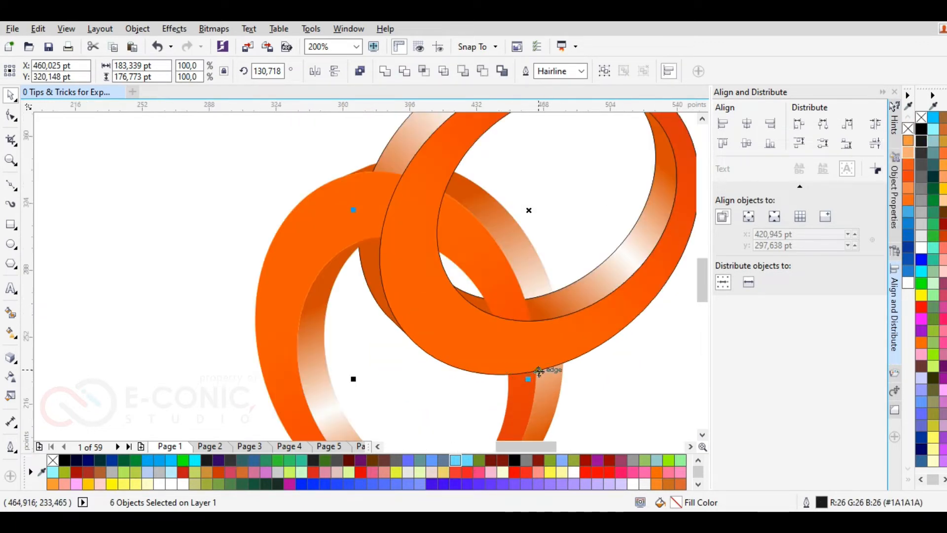
{"action": "left_click", "coordinate": [921, 117]}
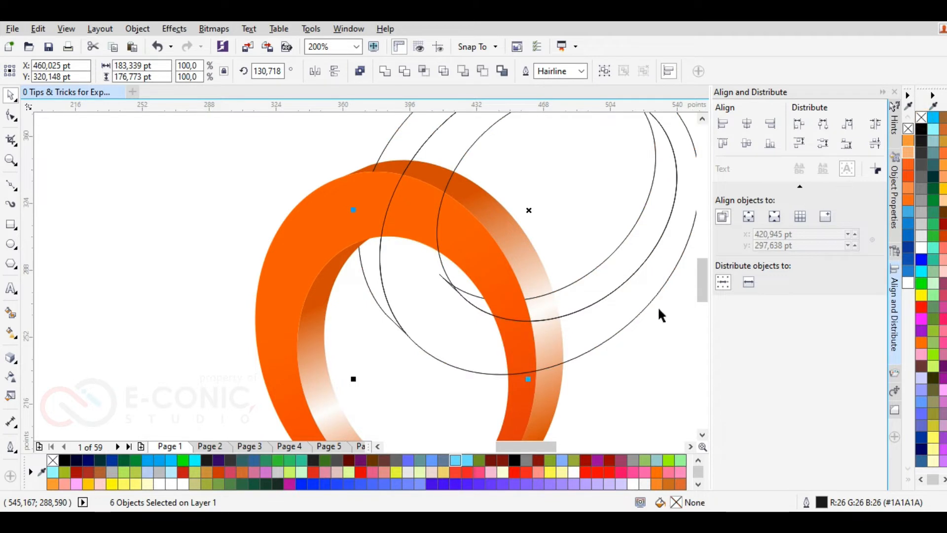
Step: Draw a closed four-sided Bezier shape over the first ring's band where the outlined ring's near side crosses it
{"action": "left_click", "coordinate": [11, 183]}
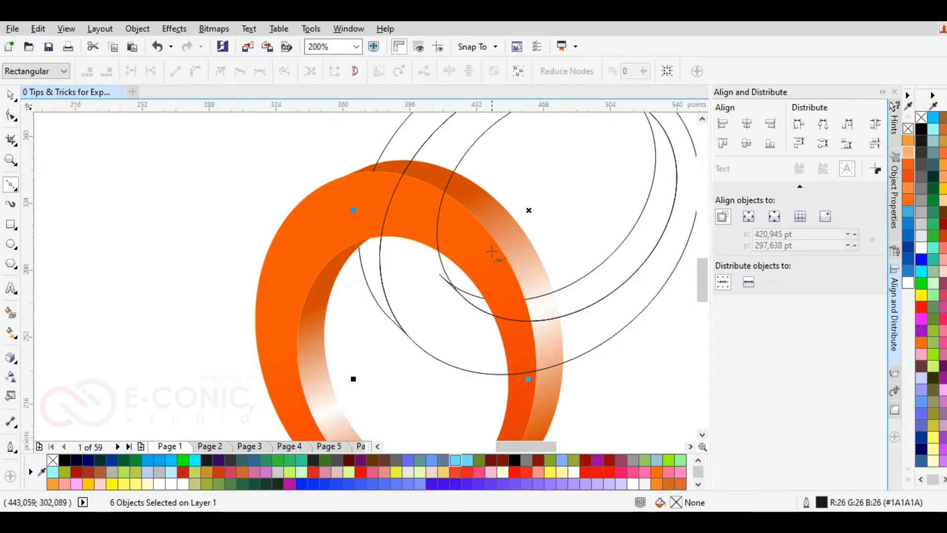
{"action": "left_click", "coordinate": [481, 292]}
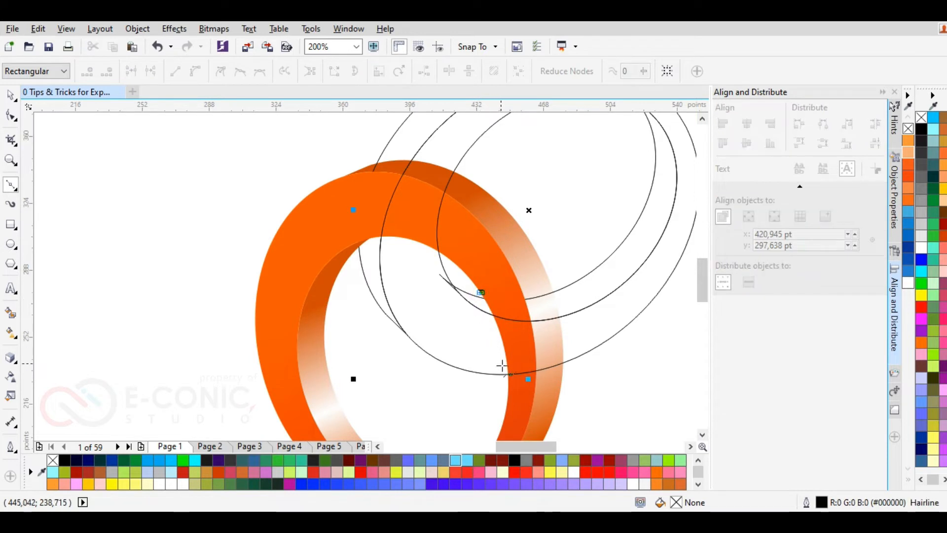
{"action": "left_click", "coordinate": [508, 390]}
{"action": "left_click", "coordinate": [562, 383]}
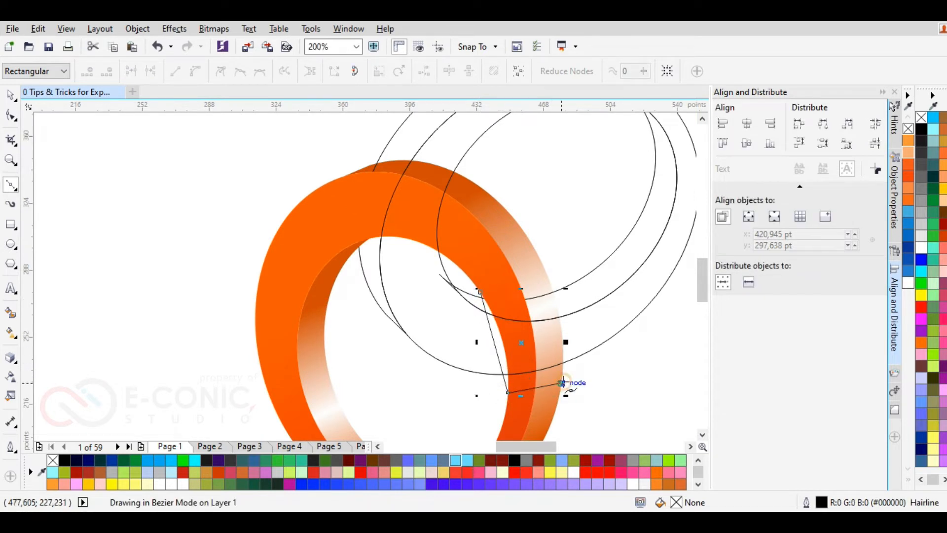
{"action": "left_click", "coordinate": [548, 274]}
{"action": "left_click", "coordinate": [481, 292]}
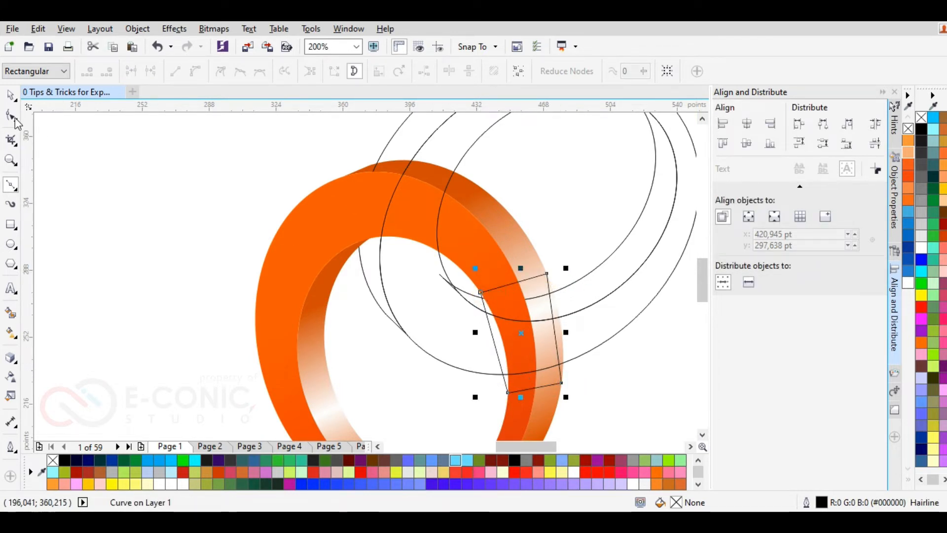
Step: Convert the four-sided shape's segments to curves and bend its long sides to follow the first ring's edges
{"action": "left_click", "coordinate": [10, 95]}
{"action": "left_click_drag", "start_coordinate": [652, 408], "coordinate": [431, 240]}
{"action": "left_click", "coordinate": [14, 115]}
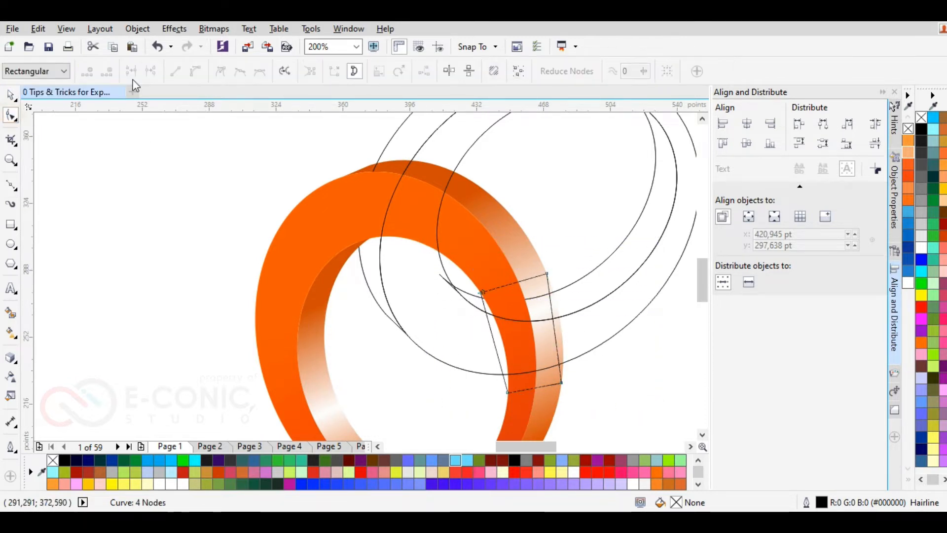
{"action": "left_click_drag", "start_coordinate": [478, 321], "coordinate": [452, 238]}
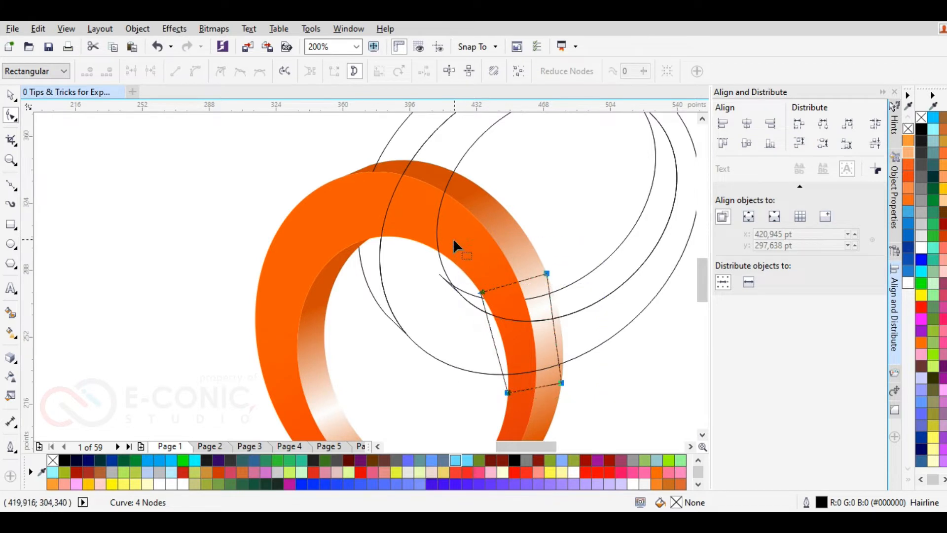
{"action": "left_click", "coordinate": [198, 69]}
{"action": "scroll", "coordinate": [562, 385], "scroll_direction": "up", "scroll_amount": 1}
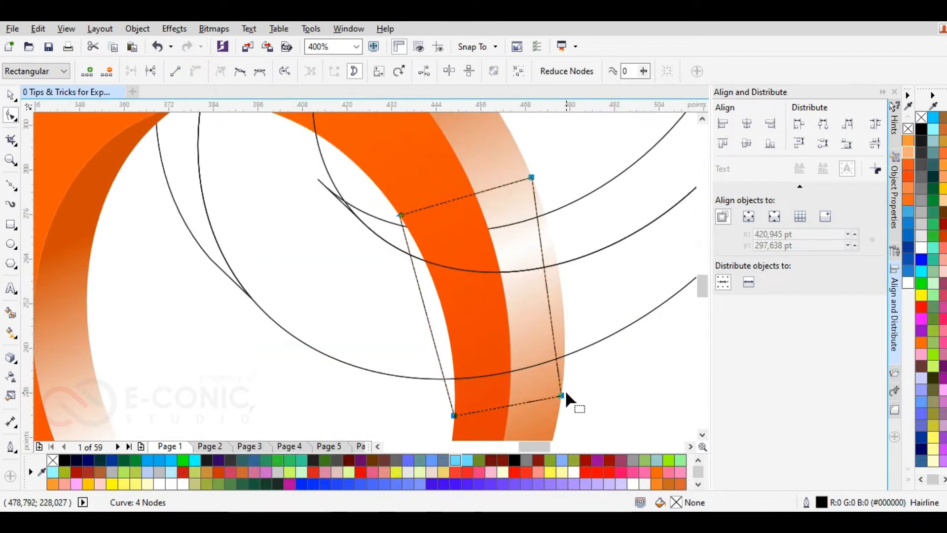
{"action": "left_click_drag", "start_coordinate": [545, 286], "coordinate": [558, 286]}
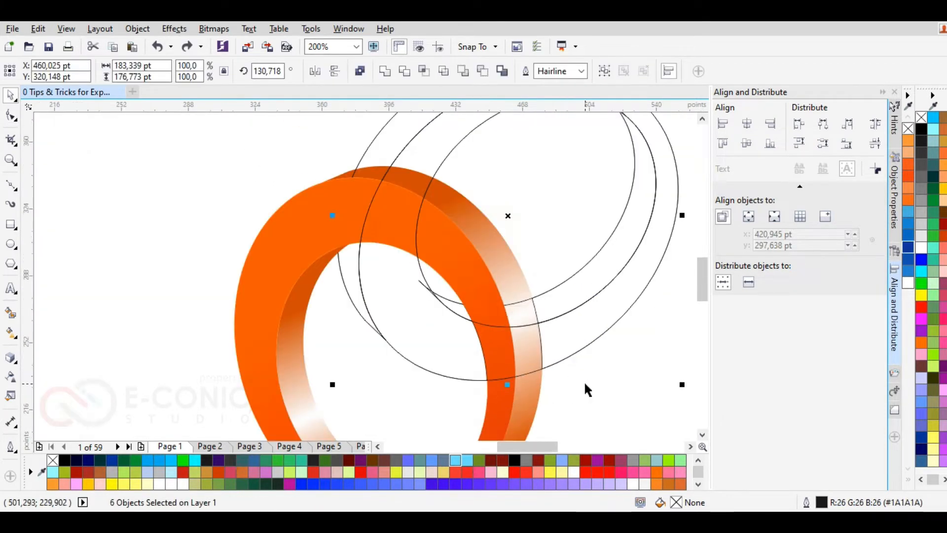
Step: Pull pieces of the outlined ring aside to test the cut at the crossing, undoing each trial move
{"action": "key", "text": "ctrl+z"}
{"action": "left_click", "coordinate": [583, 382]}
{"action": "left_click_drag", "start_coordinate": [553, 303], "coordinate": [569, 256]}
{"action": "key", "text": "ctrl+z"}
{"action": "key", "text": "ctrl+z"}
{"action": "key", "text": "ctrl+z"}
{"action": "key", "text": "ctrl+z"}
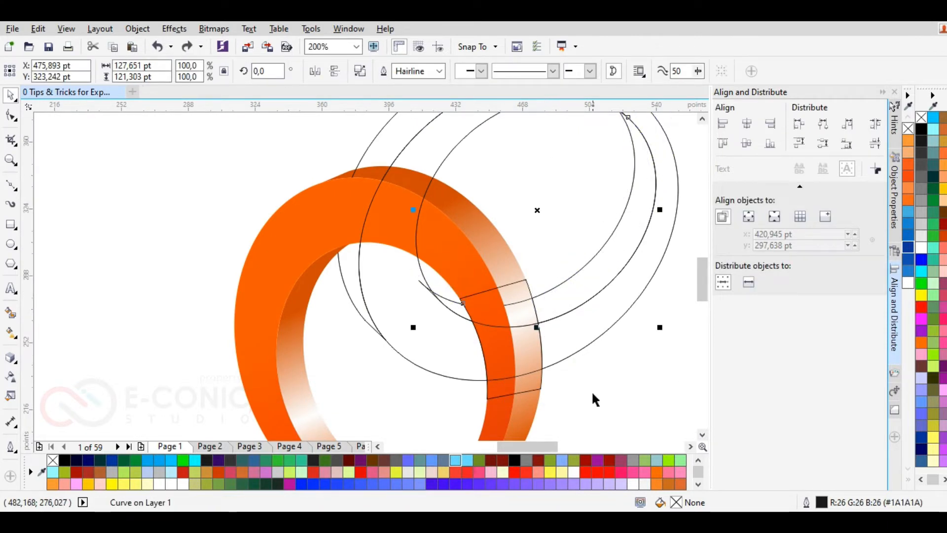
{"action": "left_click_drag", "start_coordinate": [554, 339], "coordinate": [542, 369]}
{"action": "key", "text": "ctrl+z"}
Step: Delete the leftover four-sided cutting shape from the crossing
{"action": "left_click", "coordinate": [580, 360]}
{"action": "left_click", "coordinate": [541, 381]}
{"action": "key", "text": "Delete"}
Step: Try moving the cut outline curves individually to inspect the gap over the first ring's band, reverting each move
{"action": "left_click", "coordinate": [540, 352]}
{"action": "left_click", "coordinate": [566, 386]}
{"action": "left_click_drag", "start_coordinate": [563, 335], "coordinate": [593, 342]}
{"action": "key", "text": "ctrl+z"}
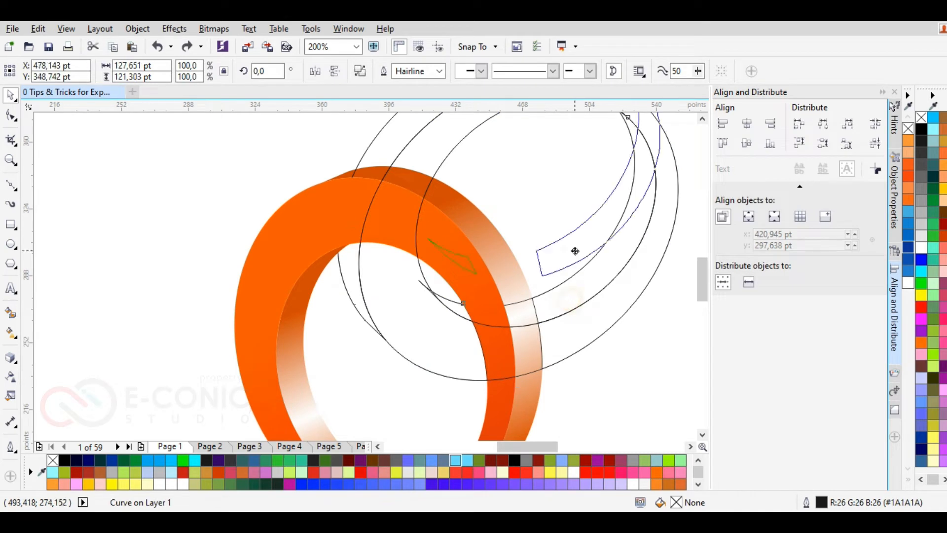
{"action": "left_click", "coordinate": [614, 371]}
{"action": "left_click_drag", "start_coordinate": [515, 327], "coordinate": [454, 296]}
{"action": "key", "text": "ctrl+z"}
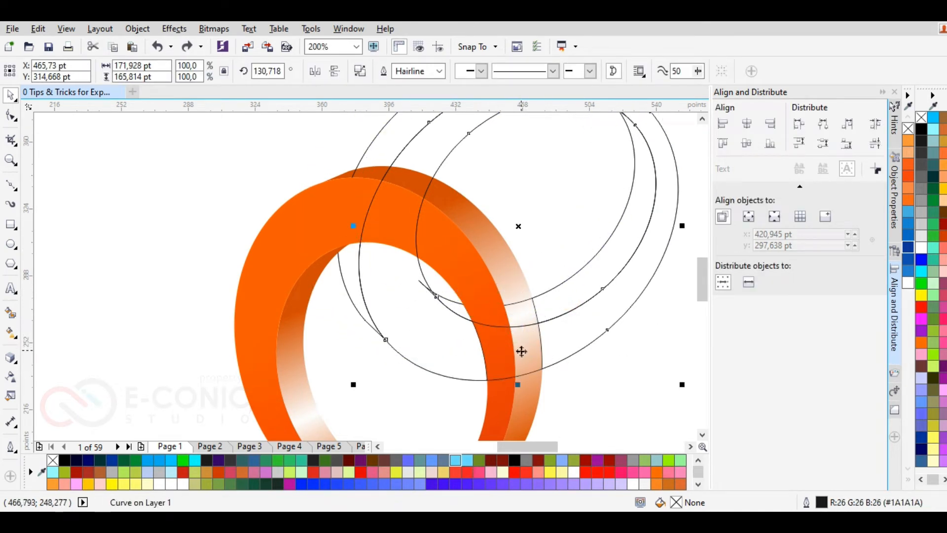
{"action": "left_click", "coordinate": [544, 348]}
{"action": "left_click_drag", "start_coordinate": [534, 320], "coordinate": [552, 277]}
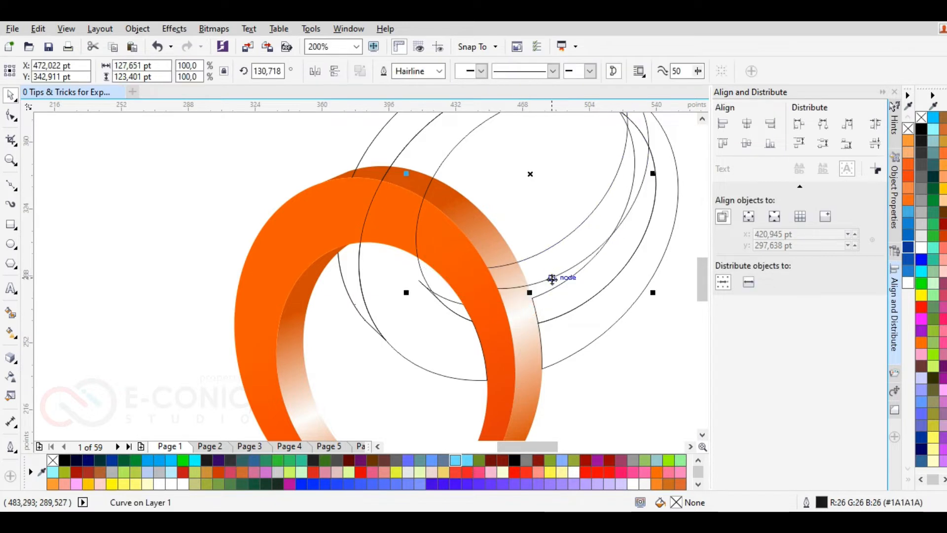
{"action": "key", "text": "Escape"}
Step: Fill all the outlined pieces of the second ring with dark blue
{"action": "scroll", "coordinate": [549, 299], "scroll_direction": "down", "scroll_amount": 1}
{"action": "mouse_move", "coordinate": [661, 144]}
{"action": "left_mouse_down"}
{"action": "mouse_move", "coordinate": [552, 275]}
{"action": "mouse_move", "coordinate": [415, 386]}
{"action": "left_mouse_up"}
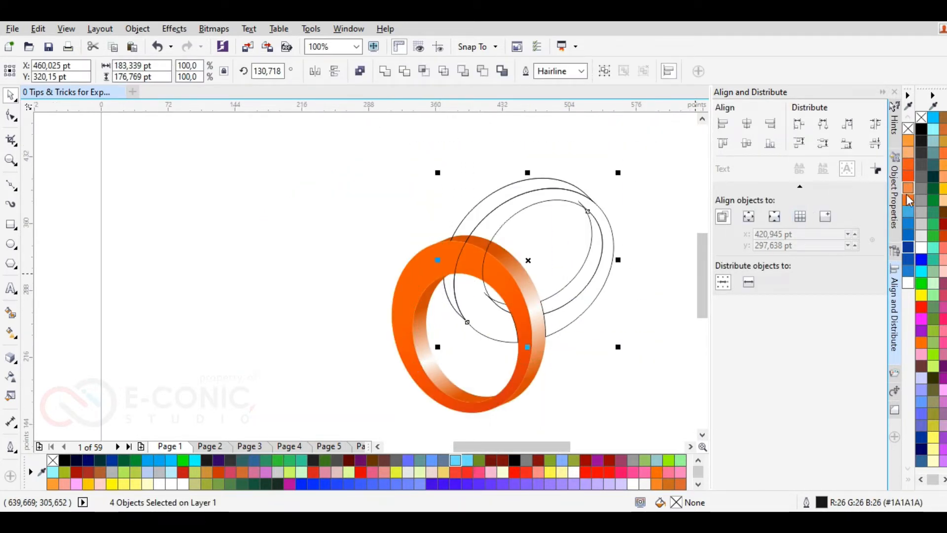
{"action": "left_click", "coordinate": [908, 247]}
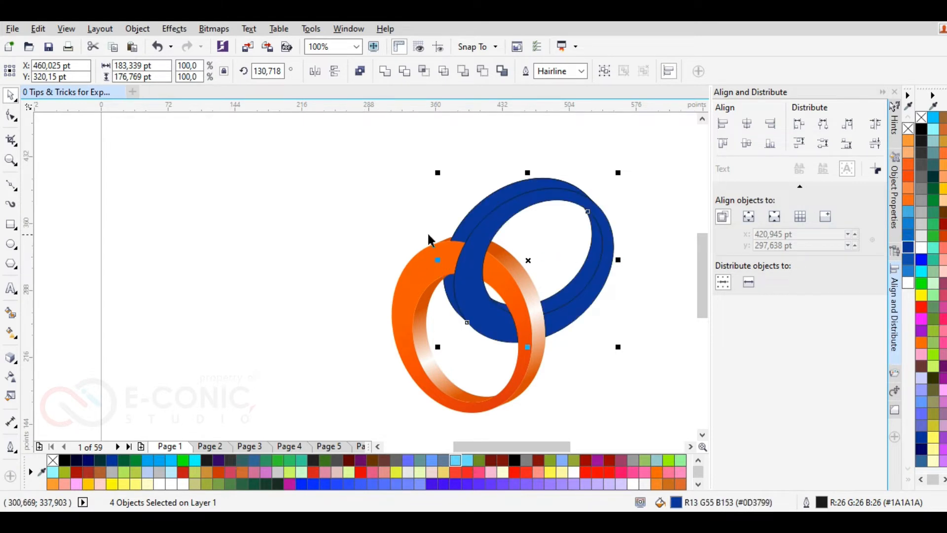
{"action": "scroll", "coordinate": [427, 231], "scroll_direction": "up", "scroll_amount": 1}
{"action": "scroll", "coordinate": [269, 257], "scroll_direction": "down", "scroll_amount": 1}
{"action": "left_click_drag", "start_coordinate": [617, 165], "coordinate": [338, 383]}
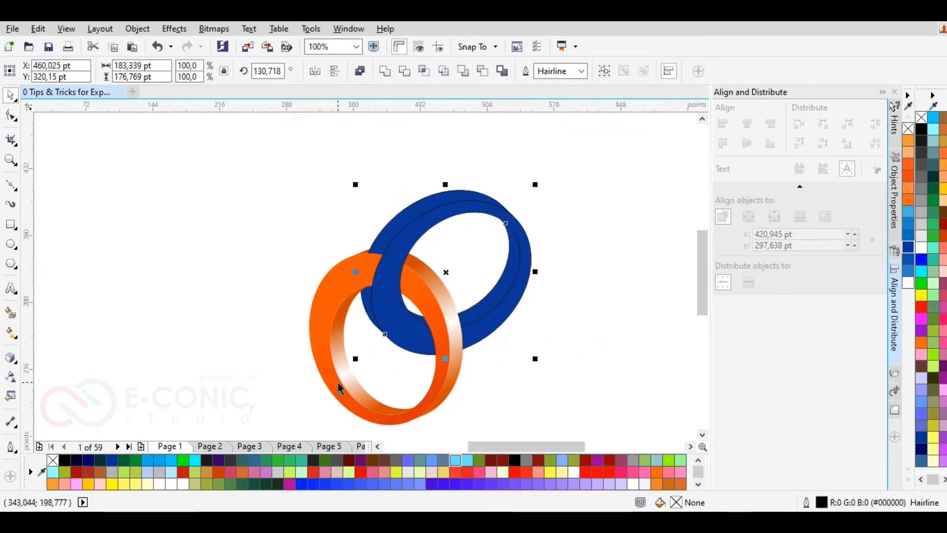
Step: Duplicate the three pieces of the first orange ring as a copy rotated to about 237°
{"action": "left_click", "coordinate": [266, 370]}
{"action": "left_click_drag", "start_coordinate": [230, 229], "coordinate": [451, 426]}
{"action": "scroll", "coordinate": [498, 447], "scroll_direction": "down", "scroll_amount": 1}
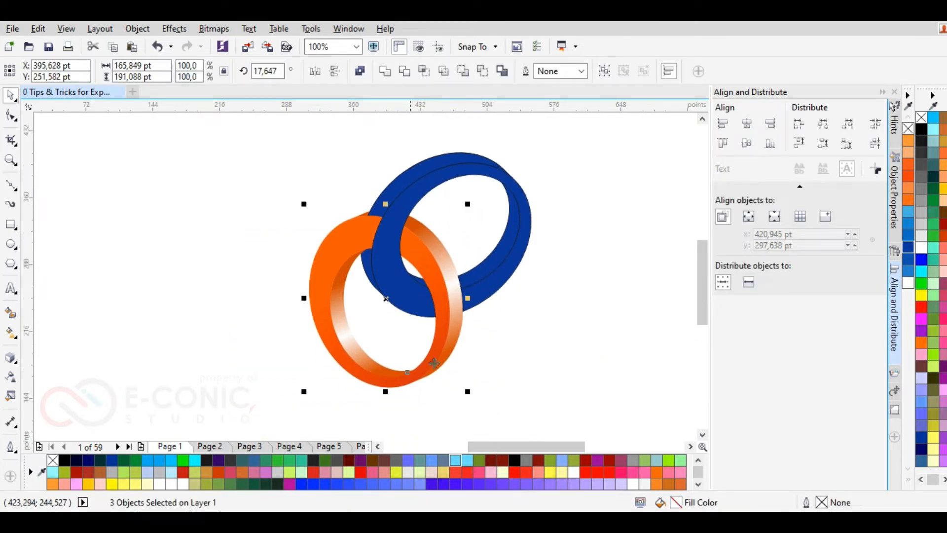
{"action": "left_click", "coordinate": [387, 300]}
{"action": "left_click_drag", "start_coordinate": [467, 391], "coordinate": [275, 299]}
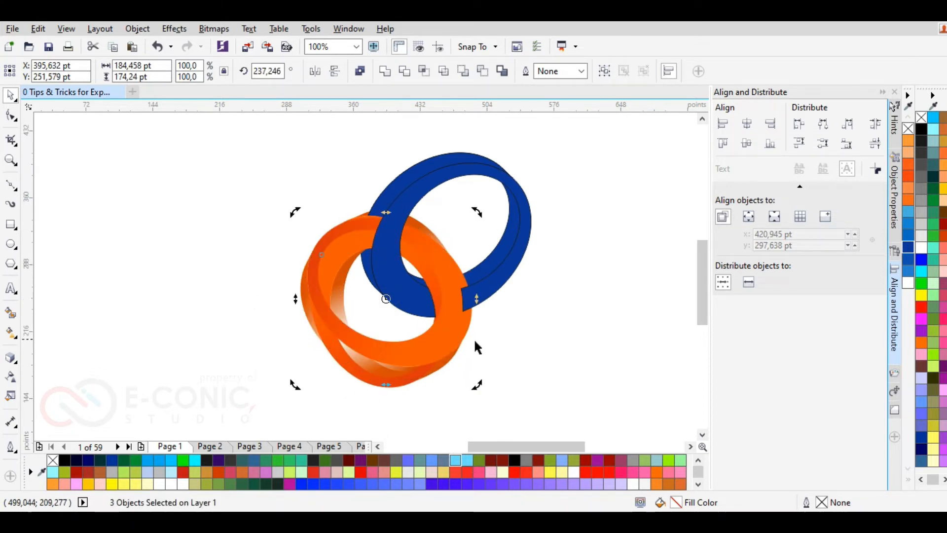
{"action": "left_click", "coordinate": [383, 299]}
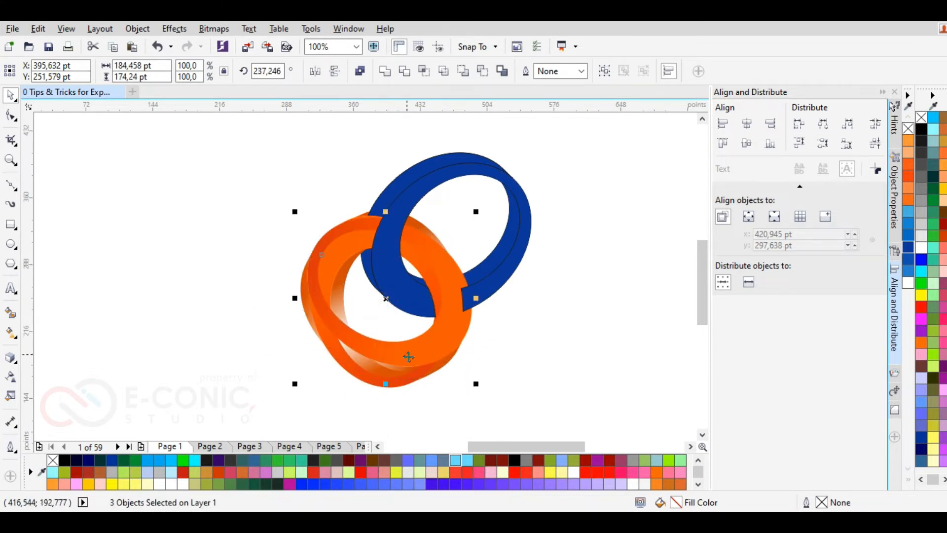
Step: Move the rotated orange copy up and to the left so it overlaps both existing rings
{"action": "left_click_drag", "start_coordinate": [433, 356], "coordinate": [405, 297]}
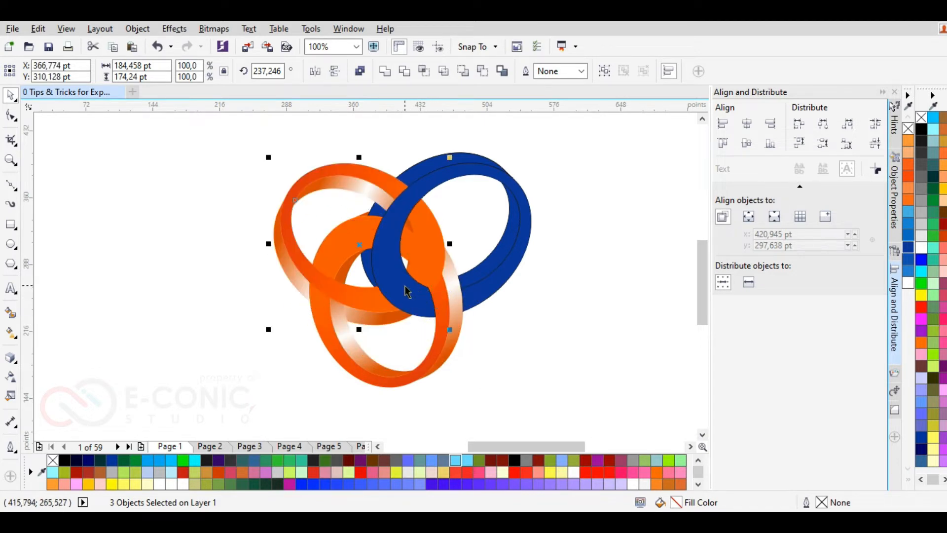
{"action": "scroll", "coordinate": [406, 292], "scroll_direction": "up", "scroll_amount": 2}
{"action": "left_click_drag", "start_coordinate": [347, 315], "coordinate": [335, 302]}
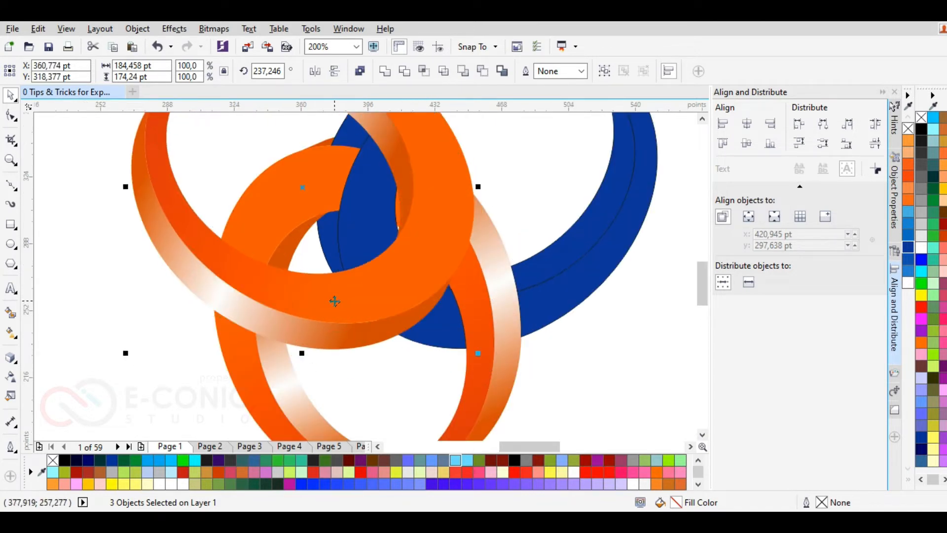
{"action": "scroll", "coordinate": [435, 288], "scroll_direction": "down", "scroll_amount": 2}
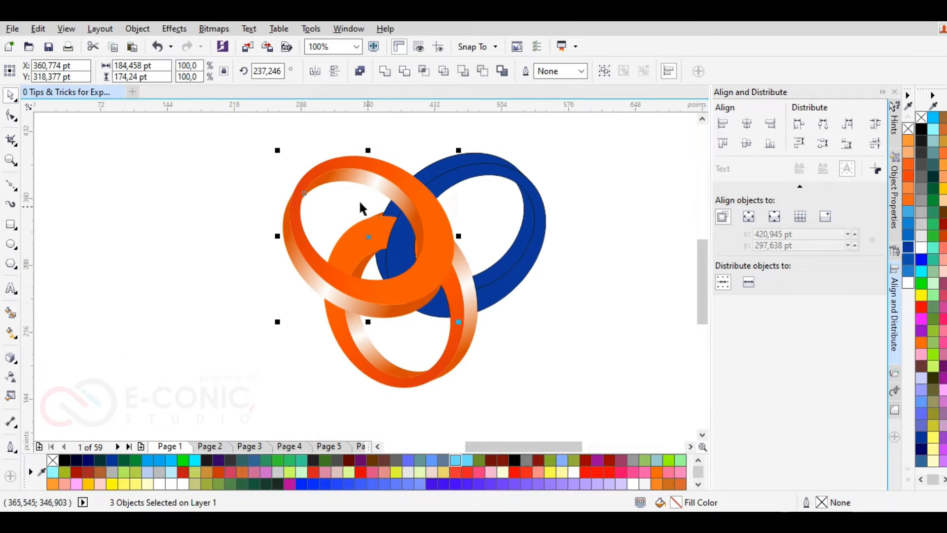
{"action": "scroll", "coordinate": [362, 203], "scroll_direction": "up", "scroll_amount": 2}
{"action": "left_click_drag", "start_coordinate": [538, 381], "coordinate": [501, 332]}
Step: Rotate the third ring to about 249° and reposition it over the crossing of the other two rings
{"action": "left_click", "coordinate": [477, 334]}
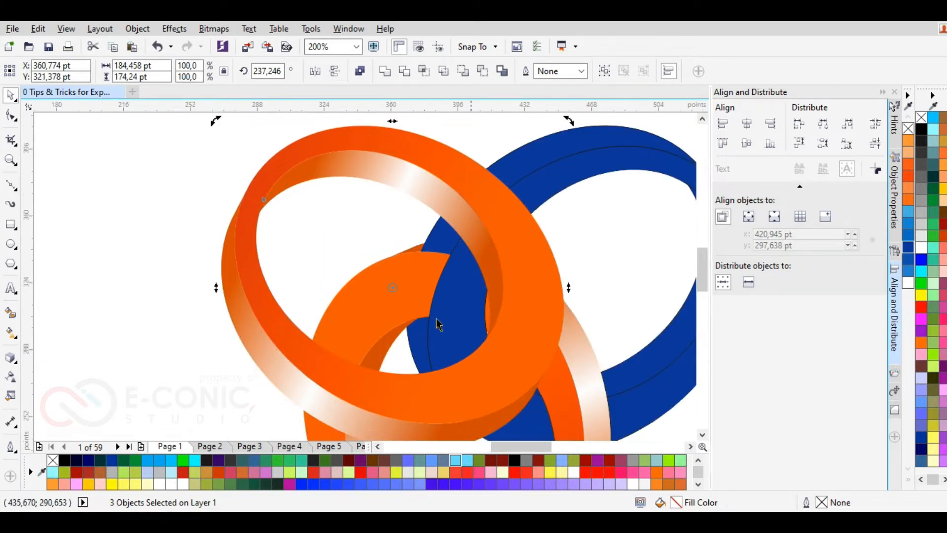
{"action": "mouse_move", "coordinate": [215, 121]}
{"action": "left_mouse_down"}
{"action": "mouse_move", "coordinate": [194, 154]}
{"action": "mouse_move", "coordinate": [212, 128]}
{"action": "mouse_move", "coordinate": [210, 139]}
{"action": "left_mouse_up"}
{"action": "scroll", "coordinate": [367, 217], "scroll_direction": "down", "scroll_amount": 2}
{"action": "left_click_drag", "start_coordinate": [426, 234], "coordinate": [420, 247]}
{"action": "scroll", "coordinate": [435, 224], "scroll_direction": "up", "scroll_amount": 2}
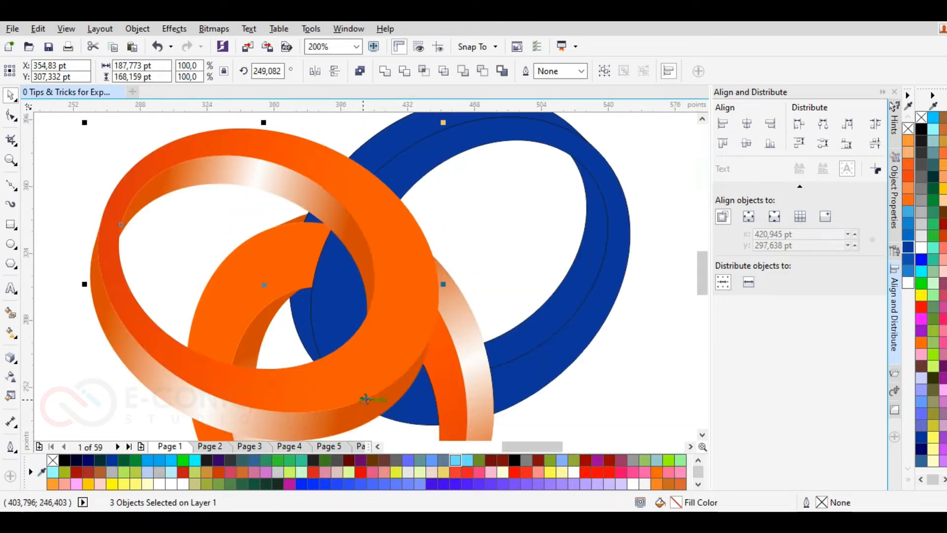
{"action": "left_click_drag", "start_coordinate": [363, 387], "coordinate": [370, 367]}
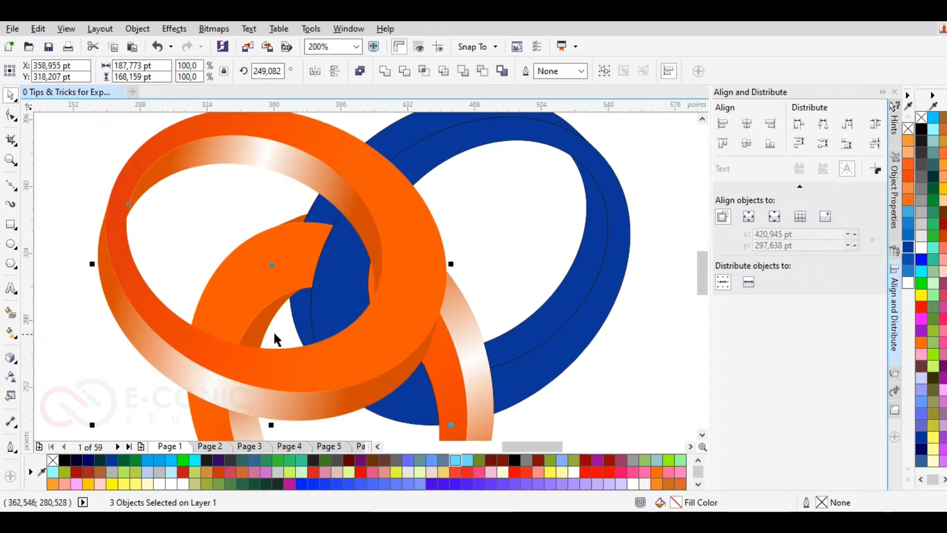
Step: Remove the fill from the third ring's pieces and give them a black hairline outline
{"action": "right_click", "coordinate": [921, 130]}
{"action": "left_click", "coordinate": [908, 128]}
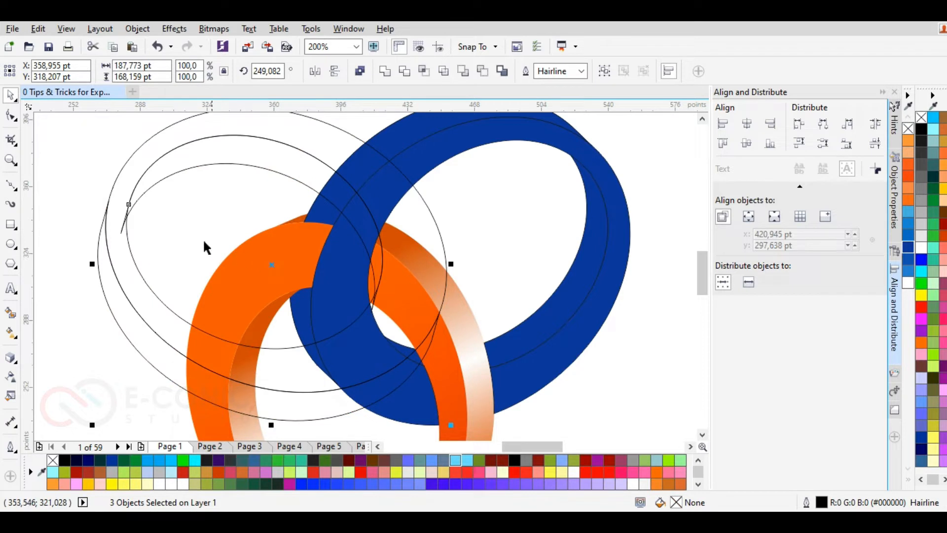
{"action": "left_click", "coordinate": [52, 277]}
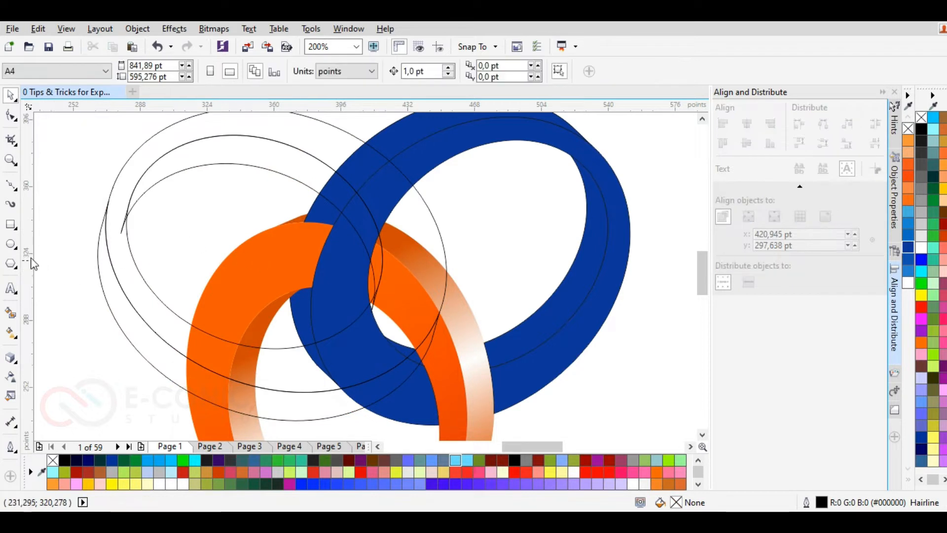
Step: Draw a closed five-point cutting shape over the first ring's band where the third ring crosses, about 54 by 77 pt
{"action": "left_click", "coordinate": [10, 190]}
{"action": "scroll", "coordinate": [431, 370], "scroll_direction": "up", "scroll_amount": 2}
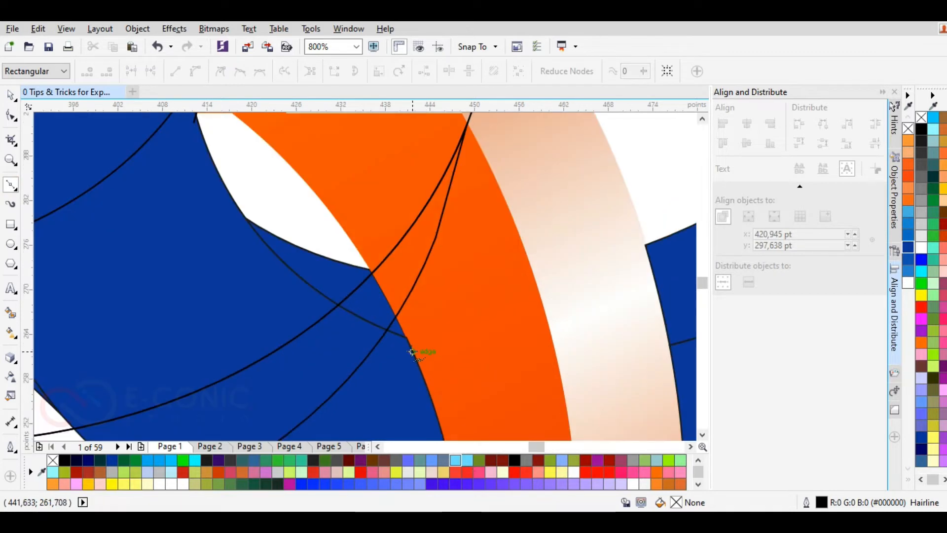
{"action": "scroll", "coordinate": [406, 338], "scroll_direction": "down", "scroll_amount": 2}
{"action": "scroll", "coordinate": [354, 265], "scroll_direction": "up", "scroll_amount": 2}
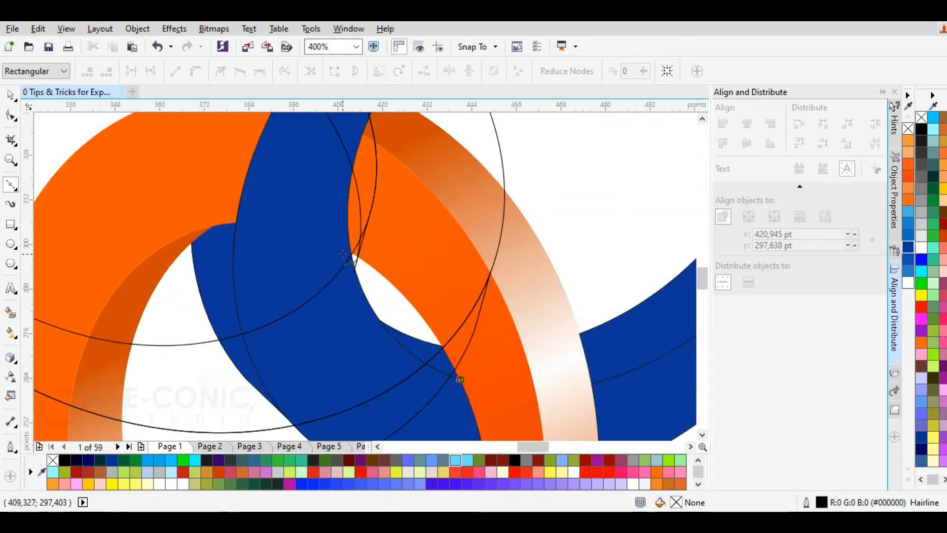
{"action": "left_click", "coordinate": [362, 254]}
{"action": "scroll", "coordinate": [362, 254], "scroll_direction": "down", "scroll_amount": 2}
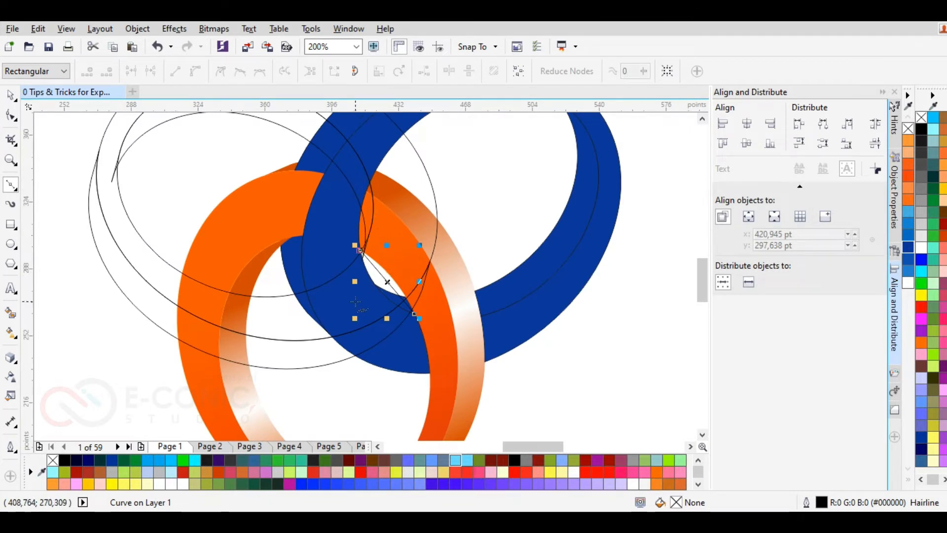
{"action": "scroll", "coordinate": [374, 252], "scroll_direction": "up", "scroll_amount": 2}
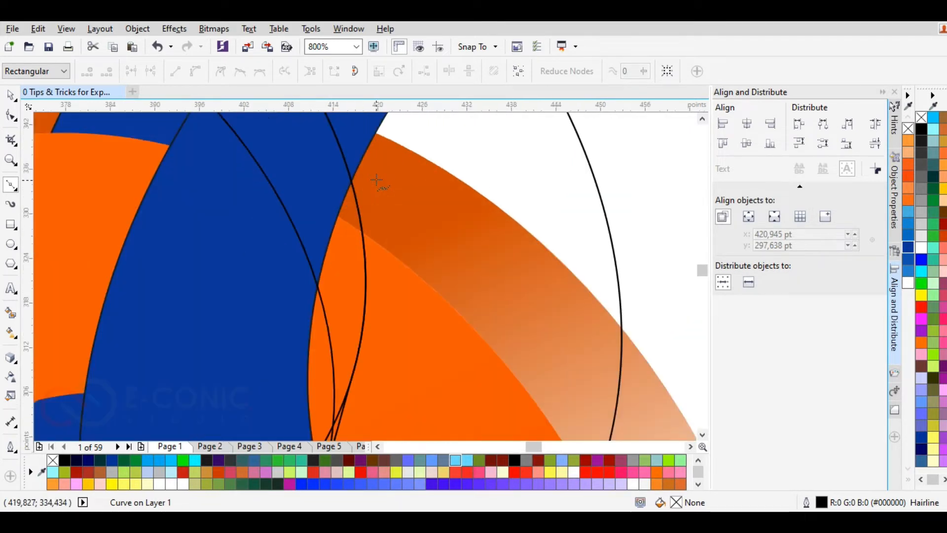
{"action": "left_click", "coordinate": [376, 145]}
{"action": "scroll", "coordinate": [419, 194], "scroll_direction": "down", "scroll_amount": 2}
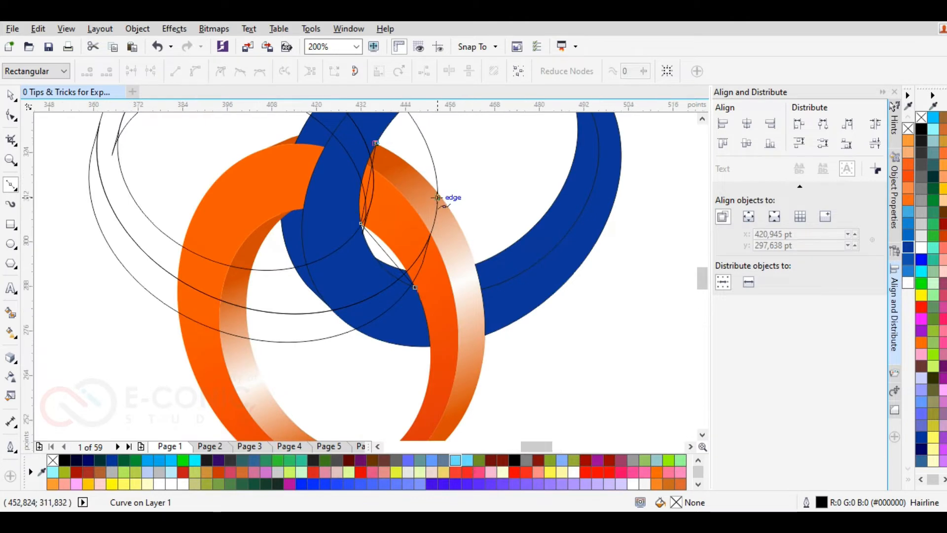
{"action": "scroll", "coordinate": [450, 180], "scroll_direction": "up", "scroll_amount": 1}
{"action": "scroll", "coordinate": [437, 212], "scroll_direction": "down", "scroll_amount": 1}
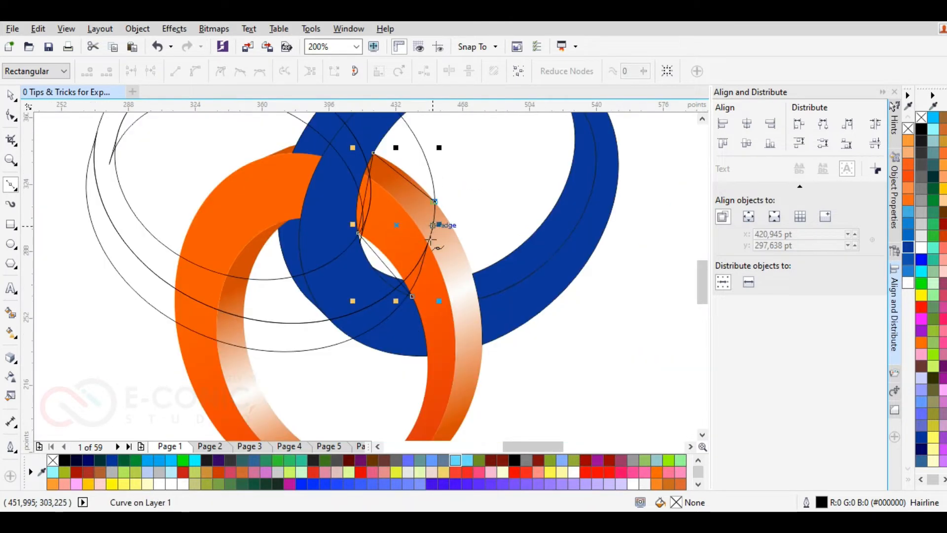
{"action": "scroll", "coordinate": [422, 285], "scroll_direction": "up", "scroll_amount": 1}
{"action": "scroll", "coordinate": [477, 266], "scroll_direction": "down", "scroll_amount": 1}
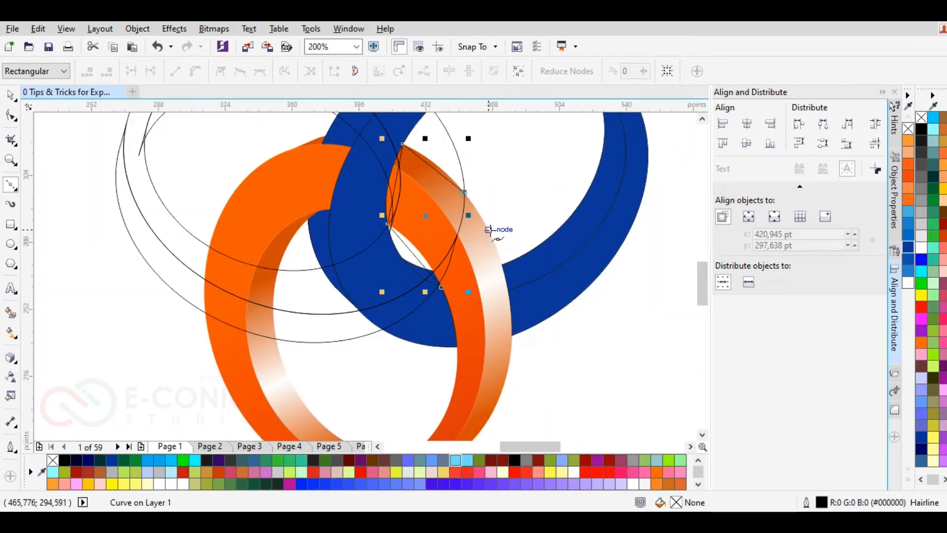
{"action": "left_click", "coordinate": [489, 229]}
{"action": "left_click", "coordinate": [441, 286]}
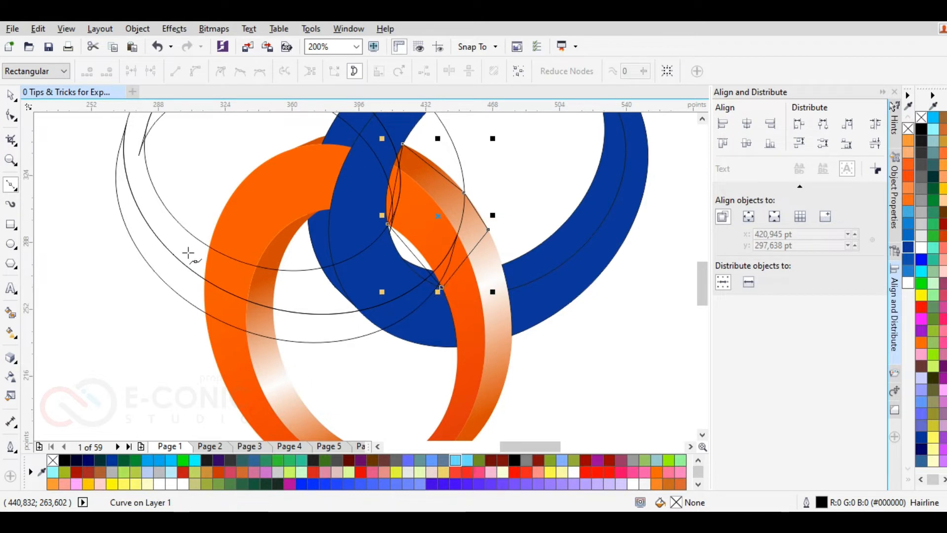
Step: Convert all segments of the five-point cutting shape to curves
{"action": "left_click", "coordinate": [10, 94]}
{"action": "left_click_drag", "start_coordinate": [557, 318], "coordinate": [340, 147]}
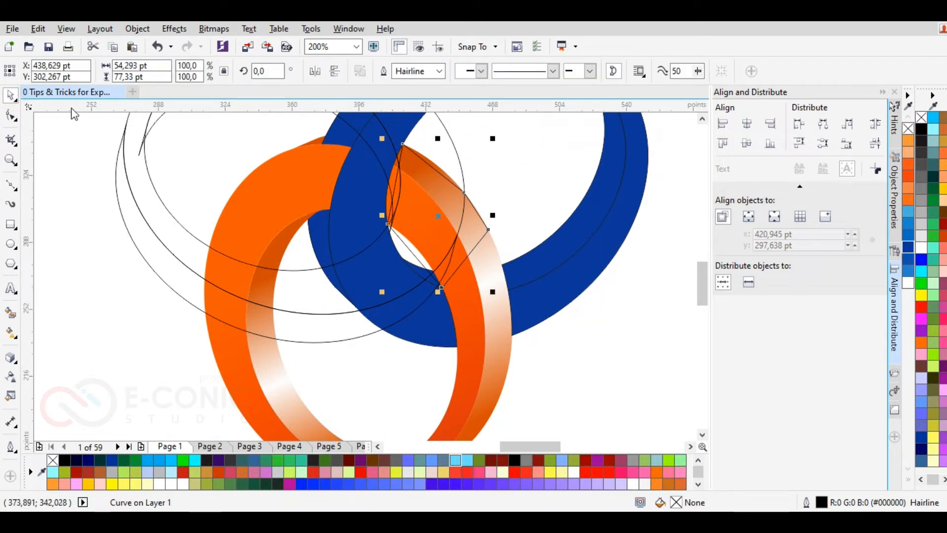
{"action": "left_click", "coordinate": [11, 115]}
{"action": "left_click_drag", "start_coordinate": [628, 295], "coordinate": [375, 136]}
{"action": "left_click", "coordinate": [196, 72]}
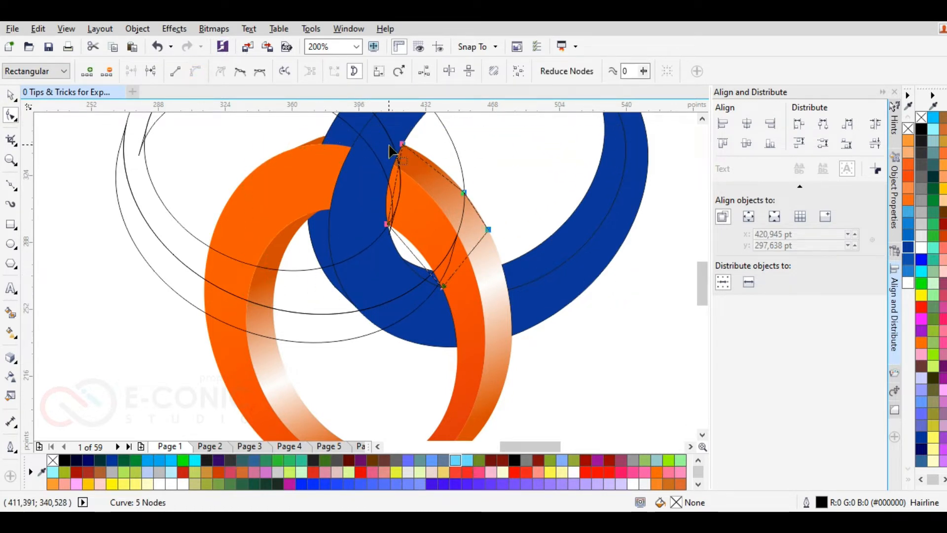
Step: Bend the cutting shape's segments to follow the first ring's outer and inner edges and the blue ring's edge
{"action": "scroll", "coordinate": [389, 145], "scroll_direction": "up", "scroll_amount": 1}
{"action": "left_click", "coordinate": [429, 154]}
{"action": "left_click", "coordinate": [417, 144]}
{"action": "left_click_drag", "start_coordinate": [478, 195], "coordinate": [481, 190]}
{"action": "left_click_drag", "start_coordinate": [400, 221], "coordinate": [403, 219]}
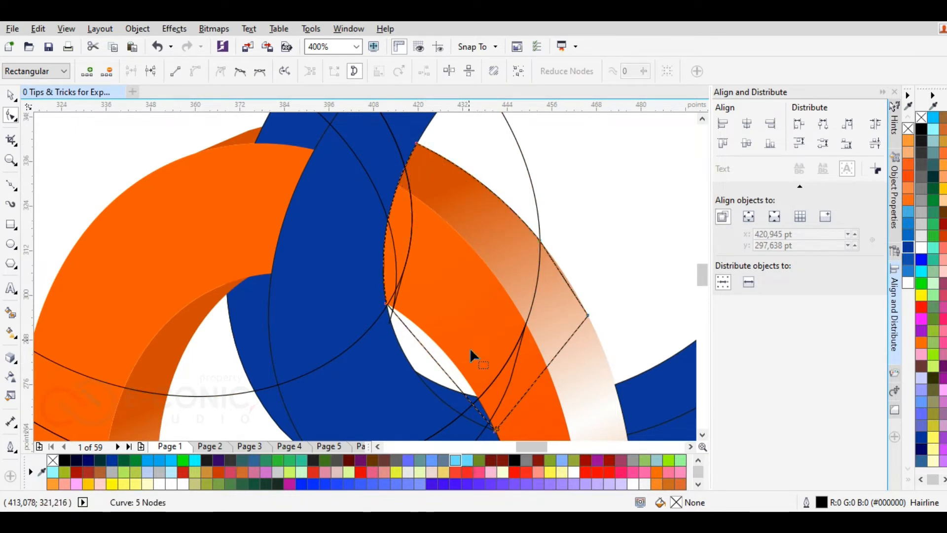
{"action": "left_click_drag", "start_coordinate": [447, 371], "coordinate": [454, 373]}
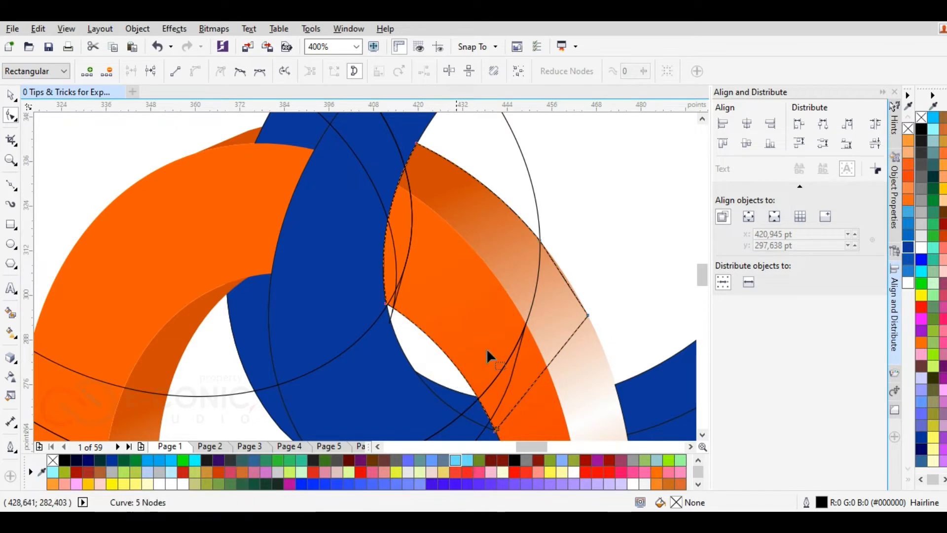
{"action": "scroll", "coordinate": [566, 285], "scroll_direction": "down", "scroll_amount": 2}
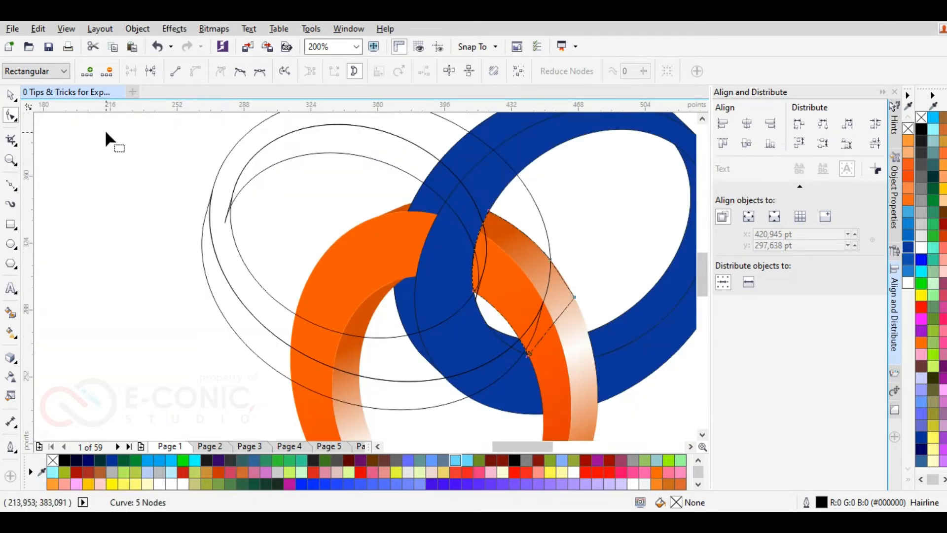
Step: Trim the third ring's front face with the cutting shape
{"action": "left_click", "coordinate": [9, 95]}
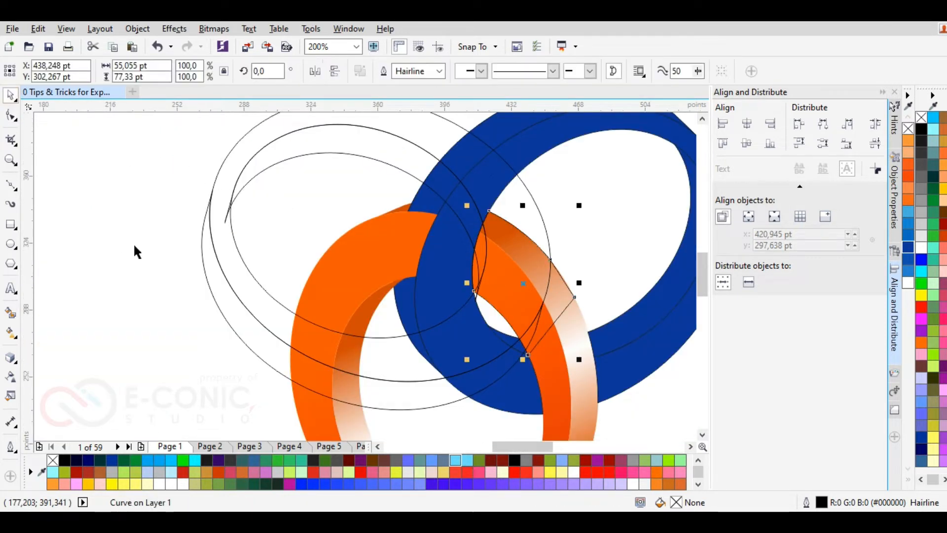
{"action": "left_click", "coordinate": [169, 236]}
{"action": "left_click", "coordinate": [556, 295]}
{"action": "left_click", "coordinate": [516, 185], "text": "shift"}
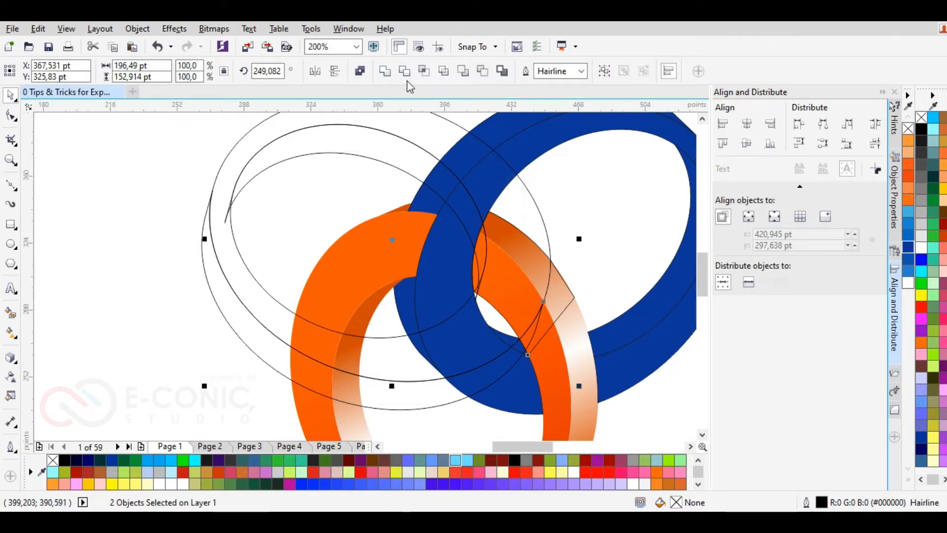
{"action": "left_click", "coordinate": [404, 70]}
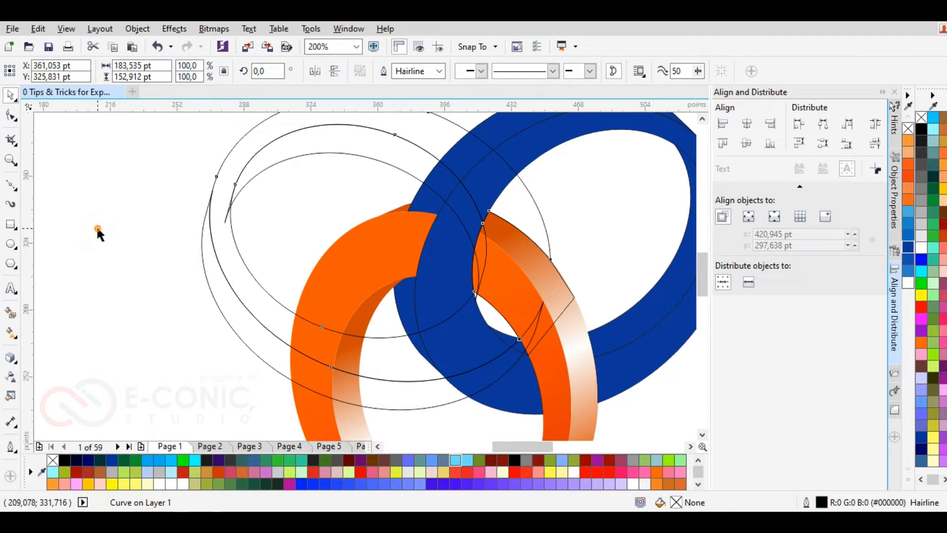
Step: Trim the third ring's inner band with the same cutting shape
{"action": "left_click", "coordinate": [97, 227]}
{"action": "left_click", "coordinate": [561, 304]}
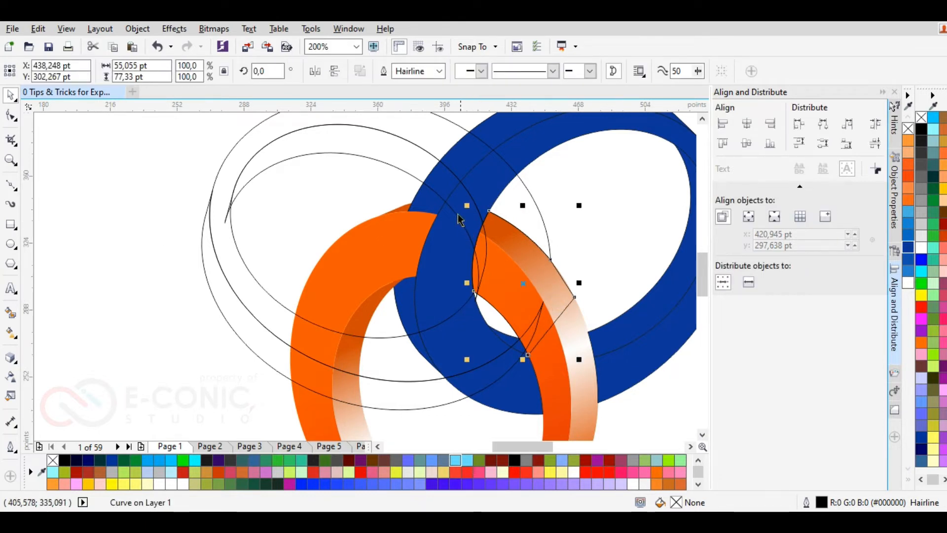
{"action": "left_click", "coordinate": [389, 156], "text": "shift"}
{"action": "left_click", "coordinate": [408, 70]}
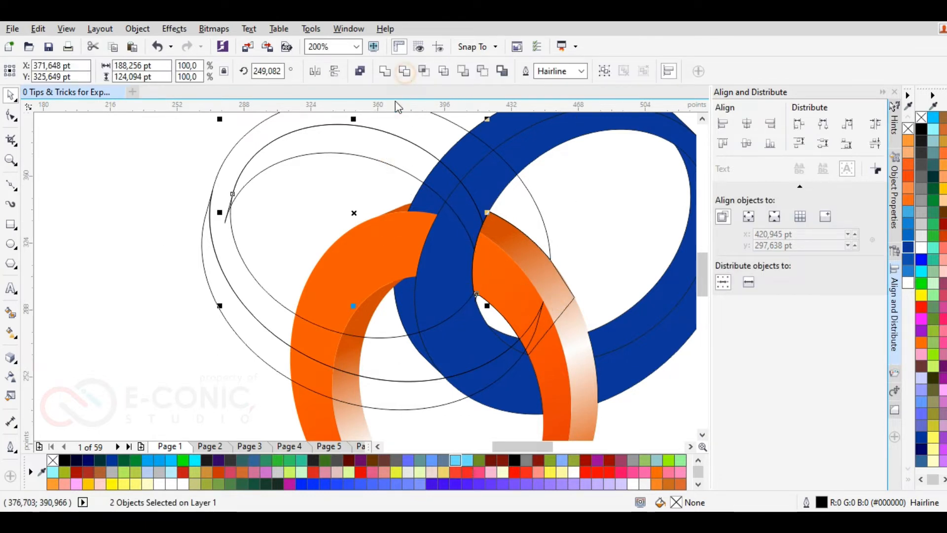
Step: Trim the third ring's lower outer band with the cutting shape
{"action": "left_click", "coordinate": [157, 237]}
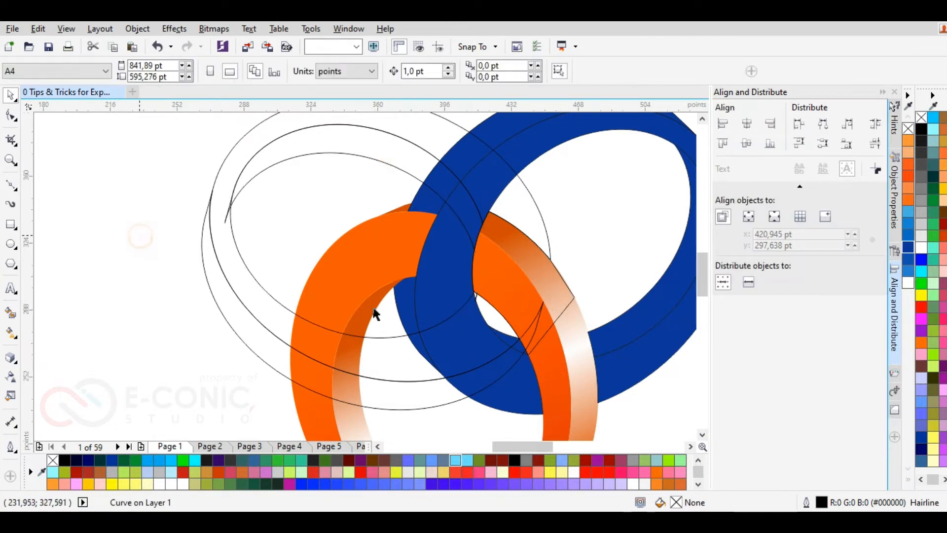
{"action": "left_click", "coordinate": [564, 302]}
{"action": "left_click", "coordinate": [452, 398], "text": "shift"}
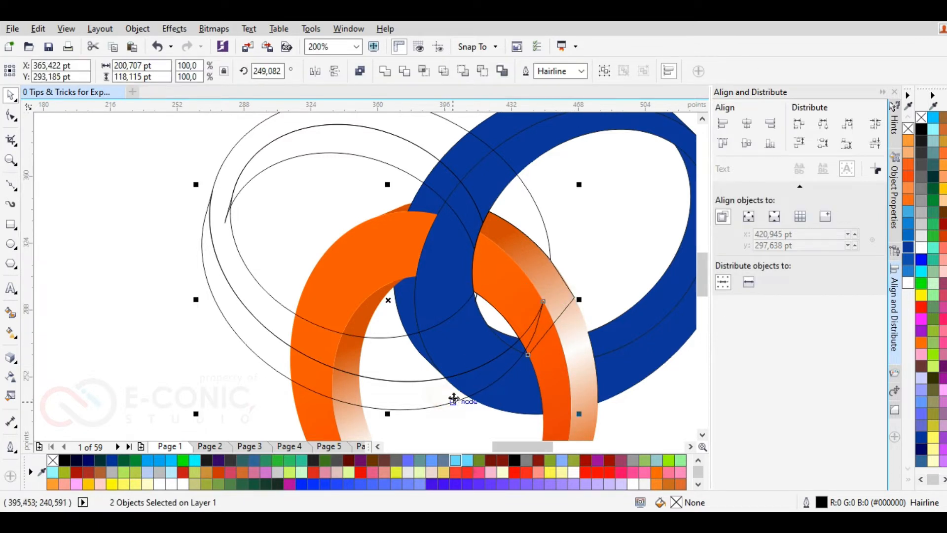
{"action": "left_click", "coordinate": [404, 71]}
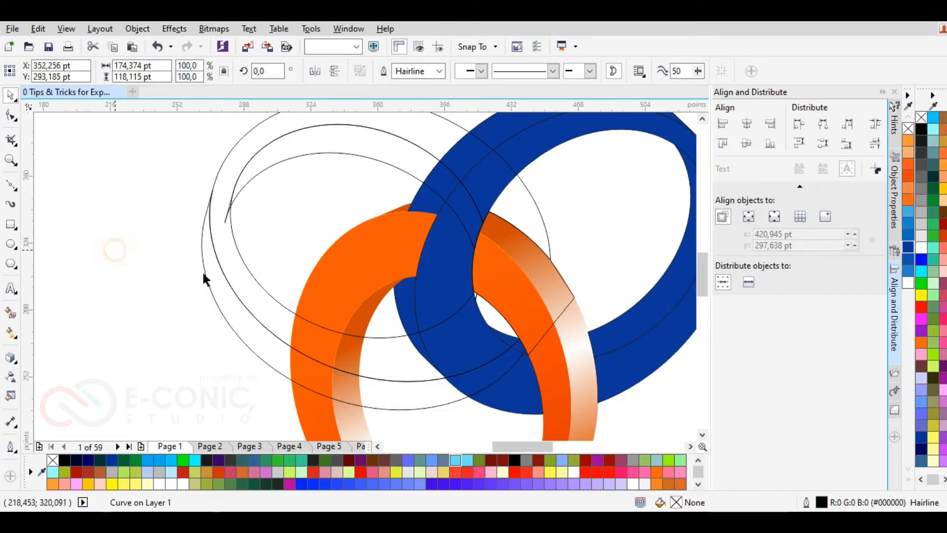
Step: Delete the used cutting shape lying across the orange ring's light outer band
{"action": "left_click", "coordinate": [113, 247]}
{"action": "left_click", "coordinate": [564, 300]}
{"action": "key", "text": "Escape"}
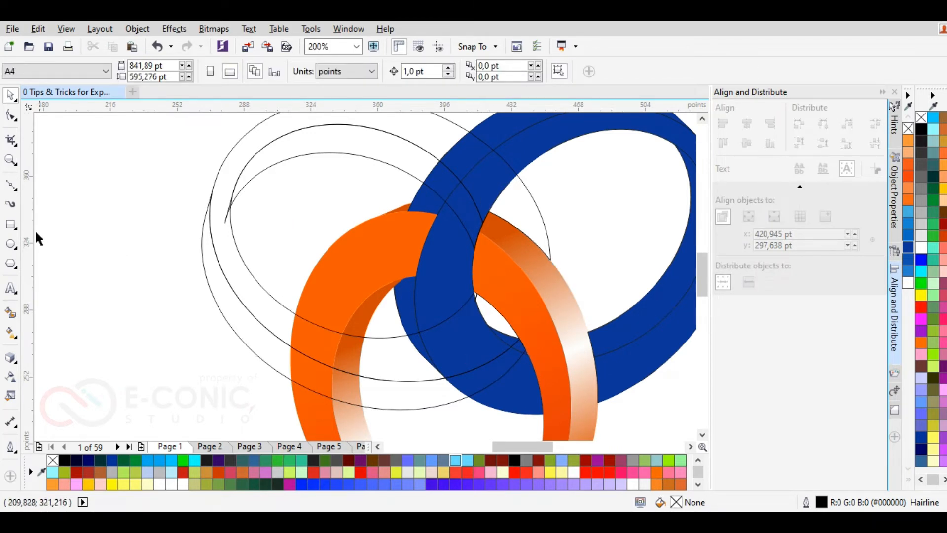
Step: Draw a closed four-point Bezier cutting shape, about 50 by 69 pt, where the unfilled third ring passes behind the blue ring's upper stretch
{"action": "left_click", "coordinate": [11, 185]}
{"action": "scroll", "coordinate": [491, 223], "scroll_direction": "up", "scroll_amount": 1}
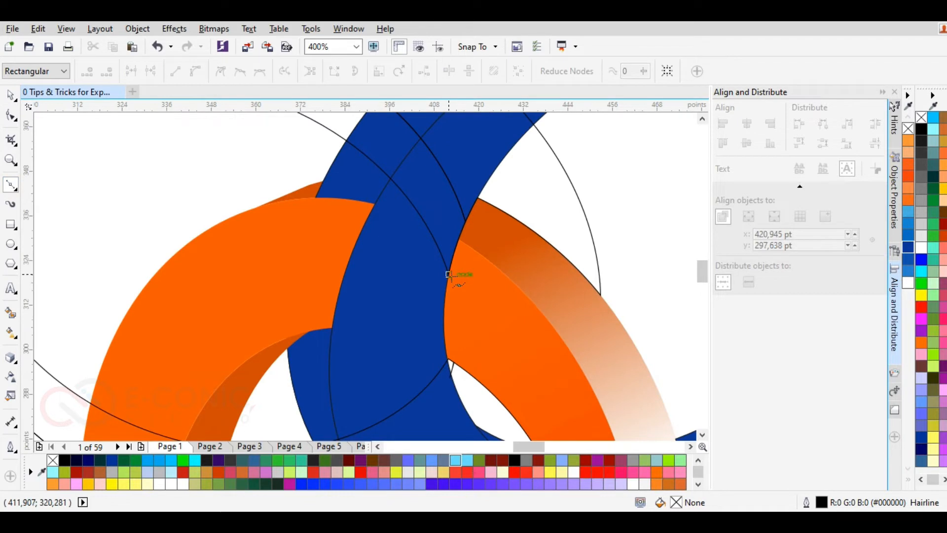
{"action": "scroll", "coordinate": [479, 197], "scroll_direction": "down", "scroll_amount": 1}
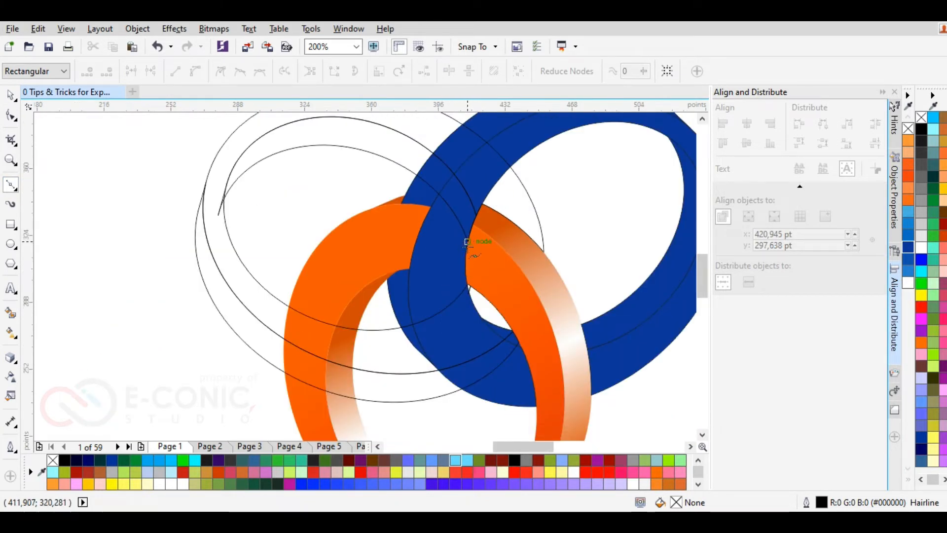
{"action": "left_click", "coordinate": [510, 166]}
{"action": "scroll", "coordinate": [459, 122], "scroll_direction": "up", "scroll_amount": 3}
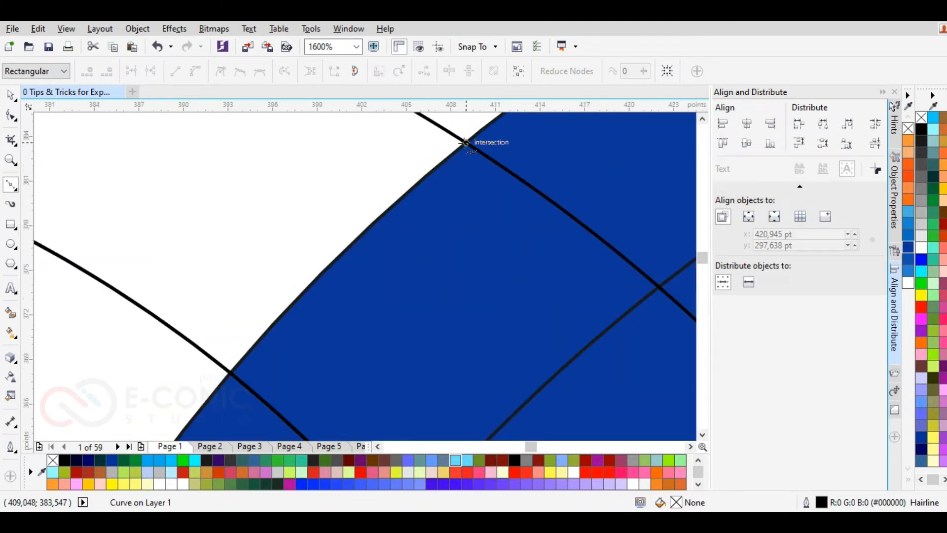
{"action": "scroll", "coordinate": [473, 140], "scroll_direction": "down", "scroll_amount": 2}
{"action": "left_click", "coordinate": [375, 244]}
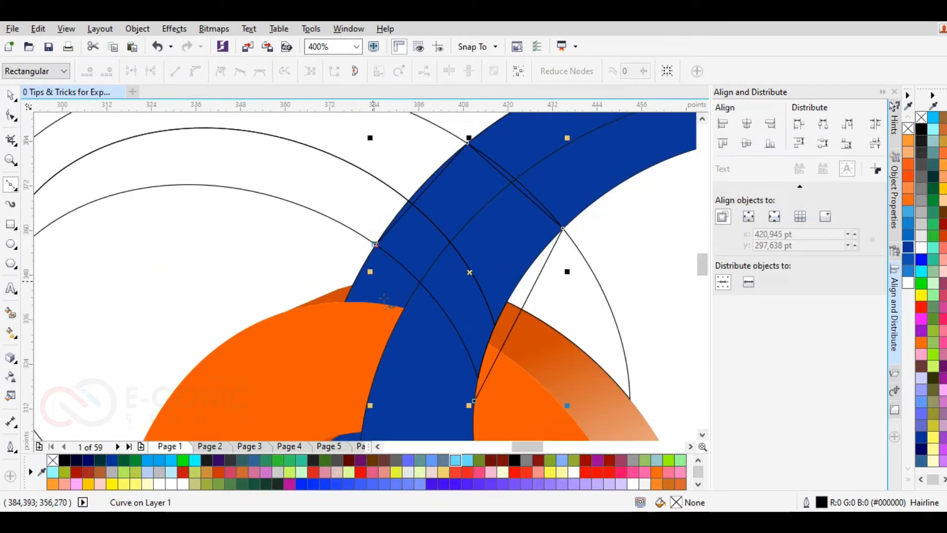
{"action": "left_click", "coordinate": [475, 399]}
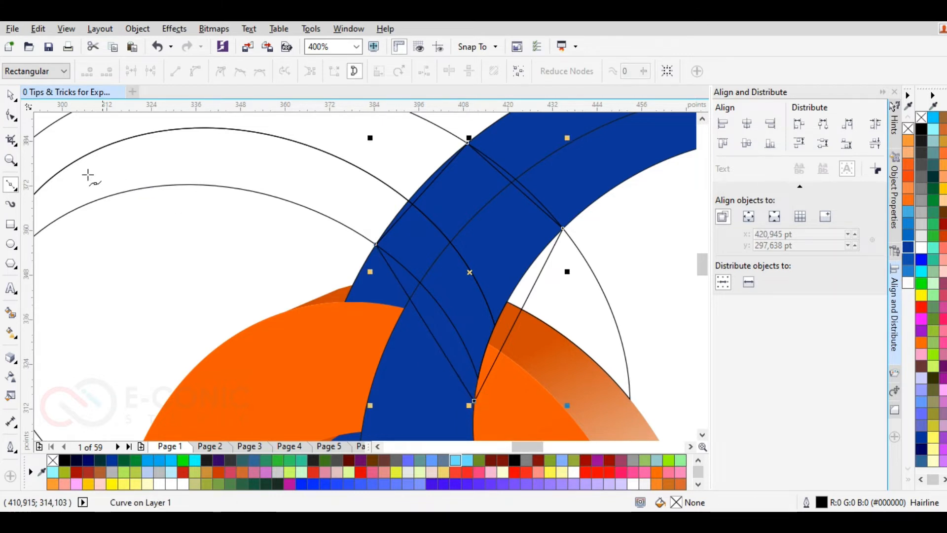
Step: Convert all segments of the new cutting shape to curves
{"action": "left_click", "coordinate": [11, 117]}
{"action": "scroll", "coordinate": [112, 151], "scroll_direction": "down", "scroll_amount": 4}
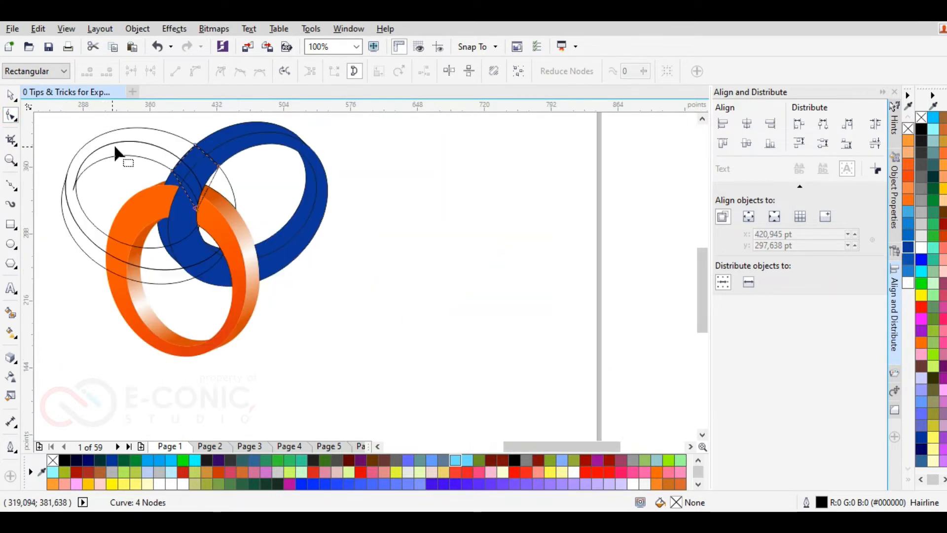
{"action": "left_click_drag", "start_coordinate": [147, 114], "coordinate": [250, 215]}
{"action": "scroll", "coordinate": [168, 195], "scroll_direction": "up", "scroll_amount": 2}
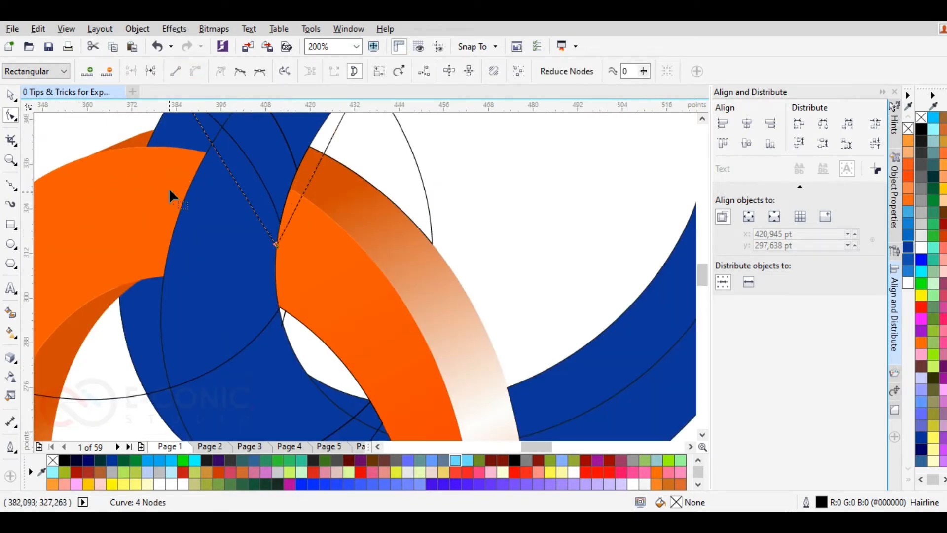
{"action": "scroll", "coordinate": [243, 205], "scroll_direction": "down", "scroll_amount": 1}
{"action": "scroll", "coordinate": [232, 188], "scroll_direction": "up", "scroll_amount": 1}
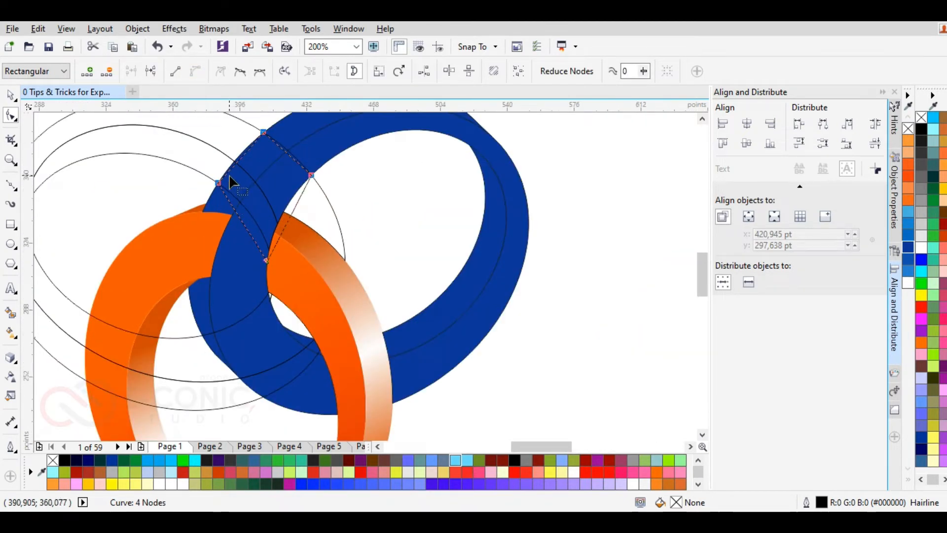
Step: Bend the cutting shape's segments to follow the blue ring's inner and outer edges and the third ring's curves
{"action": "scroll", "coordinate": [243, 215], "scroll_direction": "up", "scroll_amount": 1}
{"action": "scroll", "coordinate": [254, 217], "scroll_direction": "down", "scroll_amount": 1}
{"action": "scroll", "coordinate": [271, 173], "scroll_direction": "up", "scroll_amount": 1}
{"action": "mouse_move", "coordinate": [298, 240]}
{"action": "left_mouse_down"}
{"action": "mouse_move", "coordinate": [286, 243]}
{"action": "mouse_move", "coordinate": [291, 233]}
{"action": "left_mouse_up"}
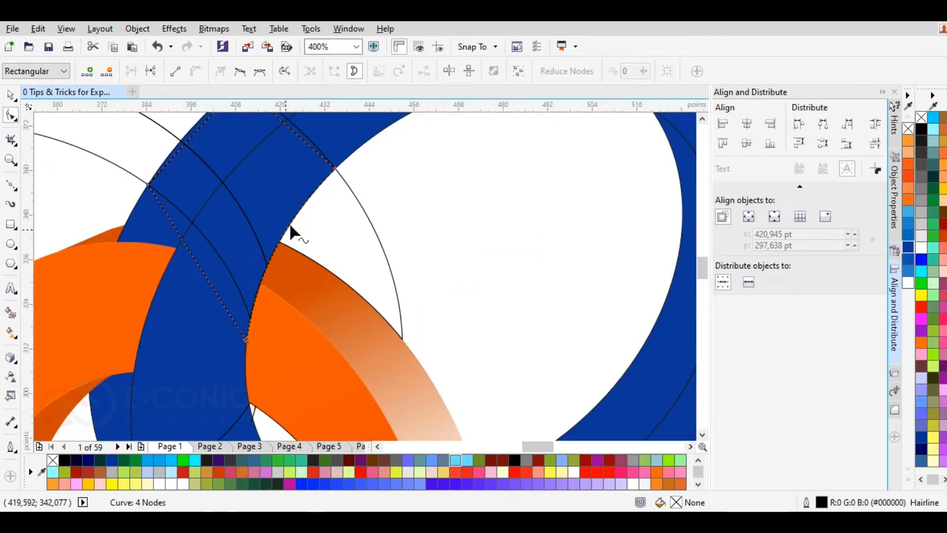
{"action": "scroll", "coordinate": [302, 211], "scroll_direction": "down", "scroll_amount": 1}
{"action": "scroll", "coordinate": [286, 182], "scroll_direction": "up", "scroll_amount": 1}
{"action": "mouse_move", "coordinate": [295, 172]}
{"action": "left_mouse_down"}
{"action": "mouse_move", "coordinate": [307, 164]}
{"action": "mouse_move", "coordinate": [295, 172]}
{"action": "left_mouse_up"}
{"action": "left_click_drag", "start_coordinate": [214, 172], "coordinate": [210, 166]}
{"action": "scroll", "coordinate": [207, 171], "scroll_direction": "up", "scroll_amount": 1}
{"action": "scroll", "coordinate": [210, 166], "scroll_direction": "down", "scroll_amount": 2}
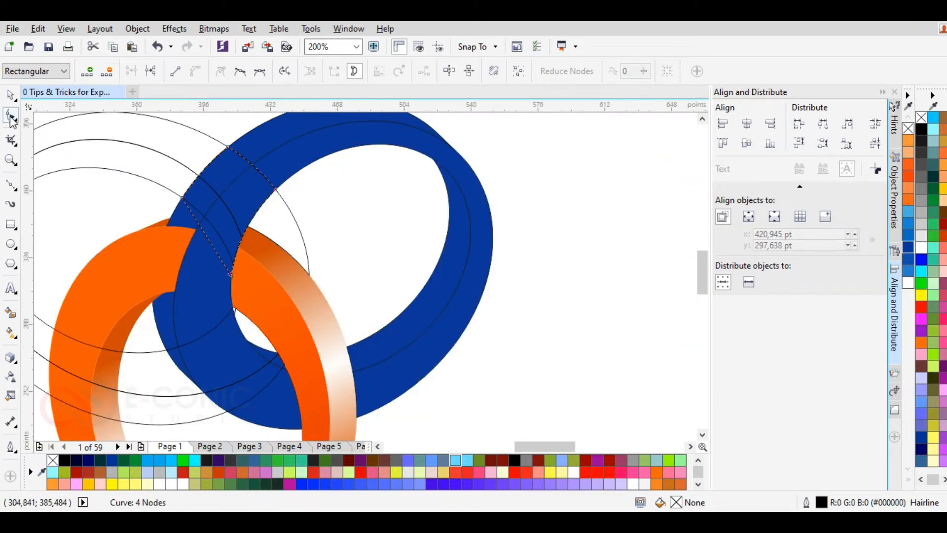
Step: Trim the third ring's front face and its inner band with the cutting shape over the blue ring
{"action": "left_click", "coordinate": [10, 94]}
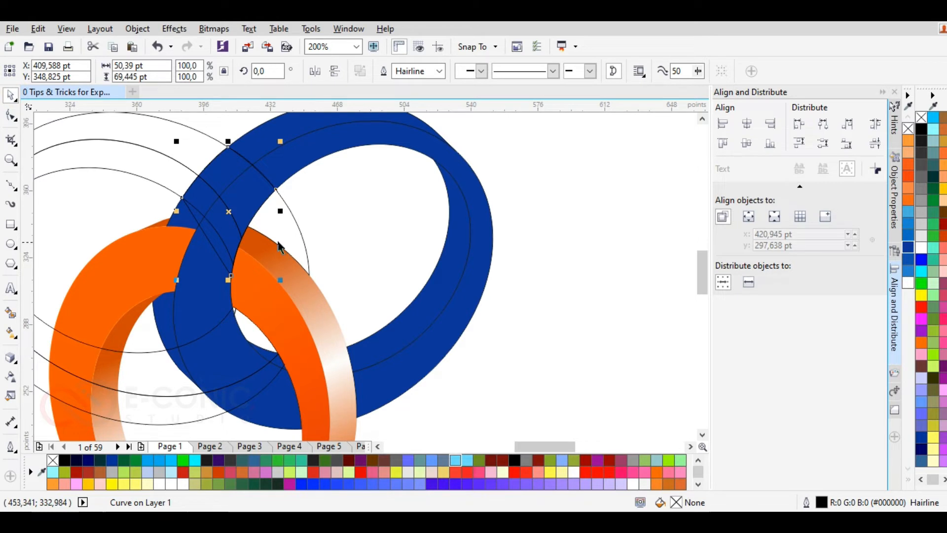
{"action": "left_click", "coordinate": [296, 239], "text": "shift"}
{"action": "left_click", "coordinate": [404, 72]}
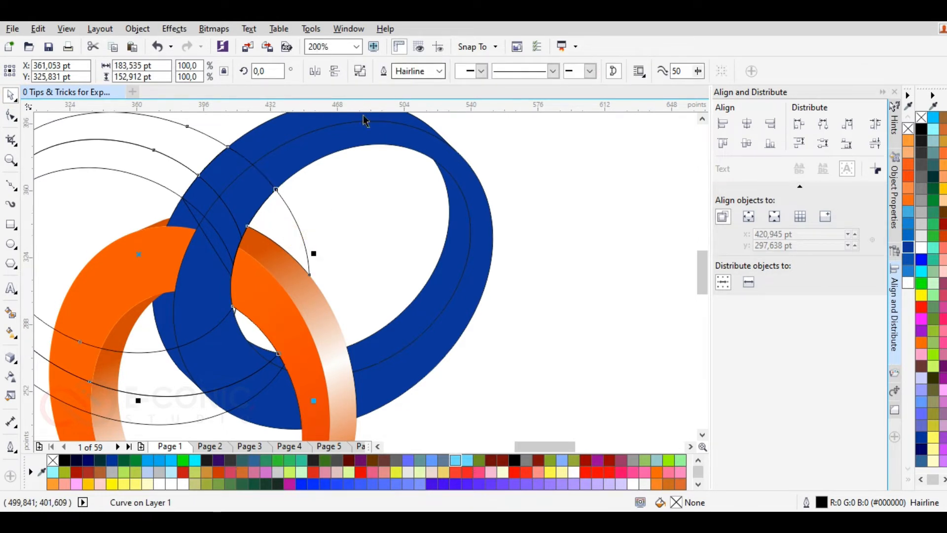
{"action": "left_click", "coordinate": [243, 185]}
{"action": "left_click", "coordinate": [238, 162]}
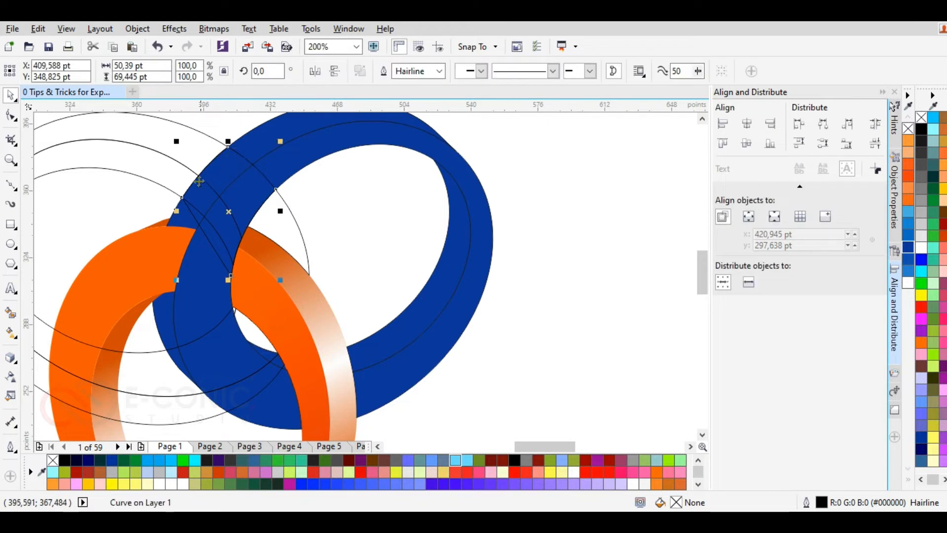
{"action": "left_click", "coordinate": [169, 176], "text": "shift"}
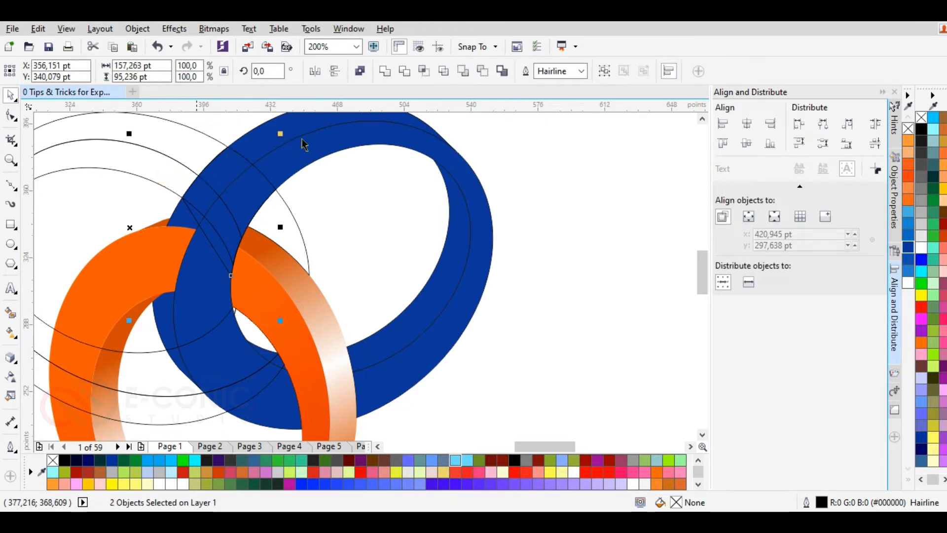
{"action": "left_click", "coordinate": [403, 72]}
Step: Delete the cutting shape over the blue ring's upper stretch
{"action": "left_click", "coordinate": [340, 198]}
{"action": "left_click", "coordinate": [241, 159]}
{"action": "key", "text": "Delete"}
{"action": "scroll", "coordinate": [481, 212], "scroll_direction": "down", "scroll_amount": 2}
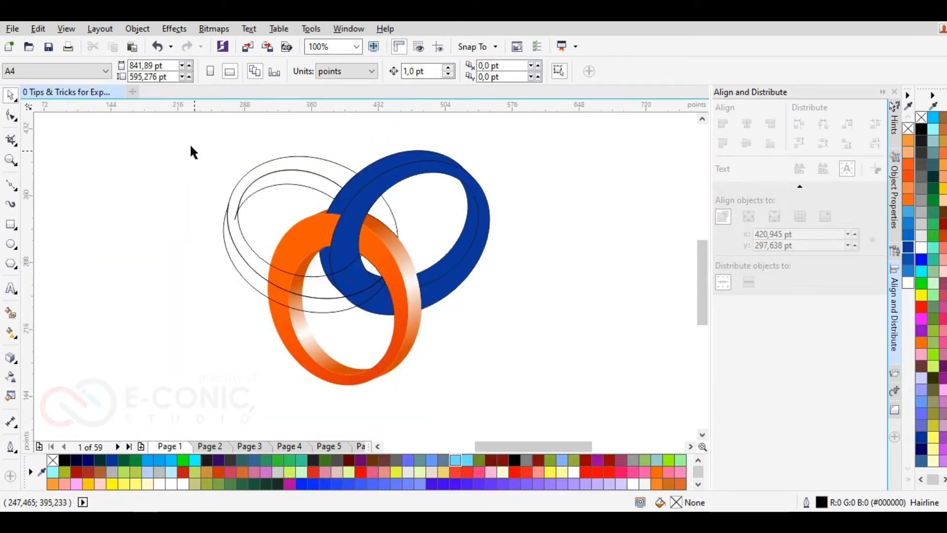
Step: Fill the three parts of the third ring with dark purple (#660066)
{"action": "left_click_drag", "start_coordinate": [358, 277], "coordinate": [421, 327]}
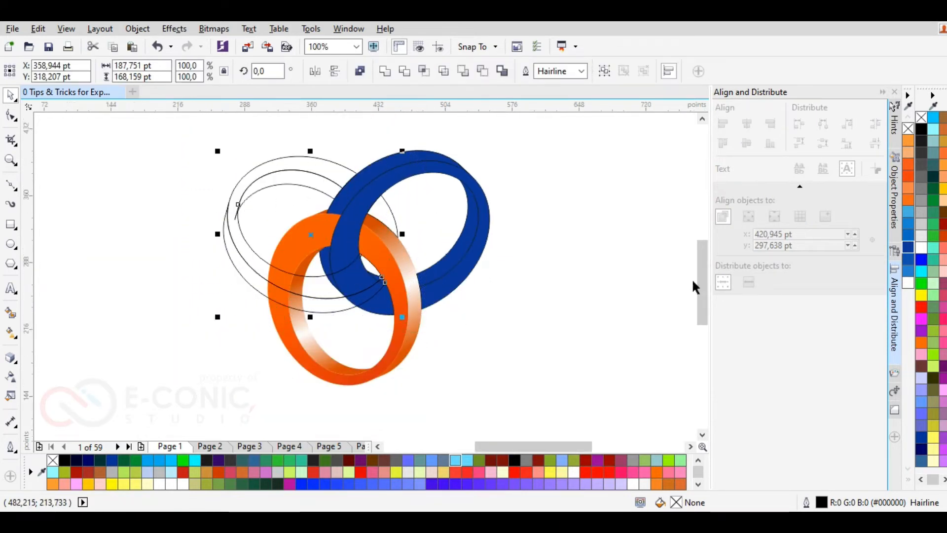
{"action": "left_click", "coordinate": [918, 259]}
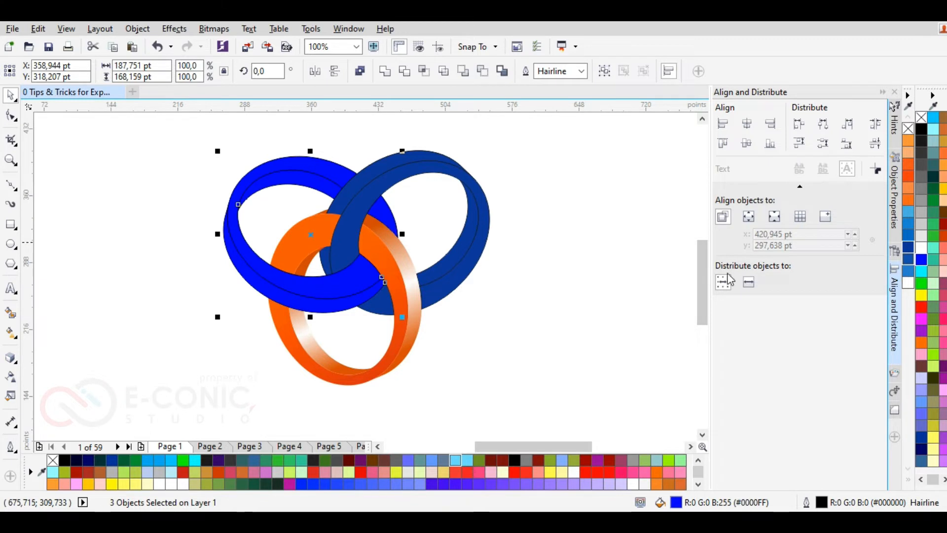
{"action": "left_click", "coordinate": [943, 366]}
{"action": "left_click", "coordinate": [630, 248]}
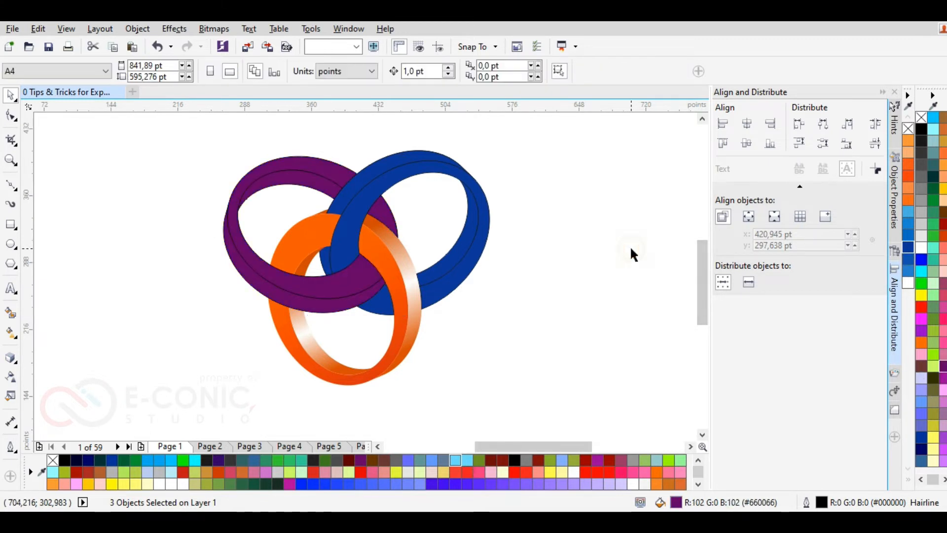
Step: Remove the outlines from all parts of the three rings
{"action": "left_click_drag", "start_coordinate": [373, 319], "coordinate": [562, 400]}
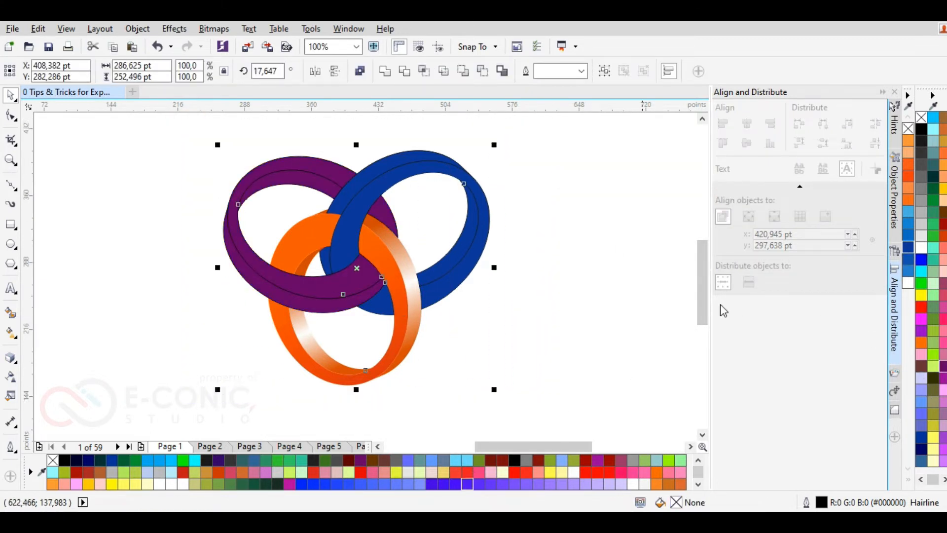
{"action": "right_click", "coordinate": [921, 119]}
{"action": "left_click", "coordinate": [559, 217]}
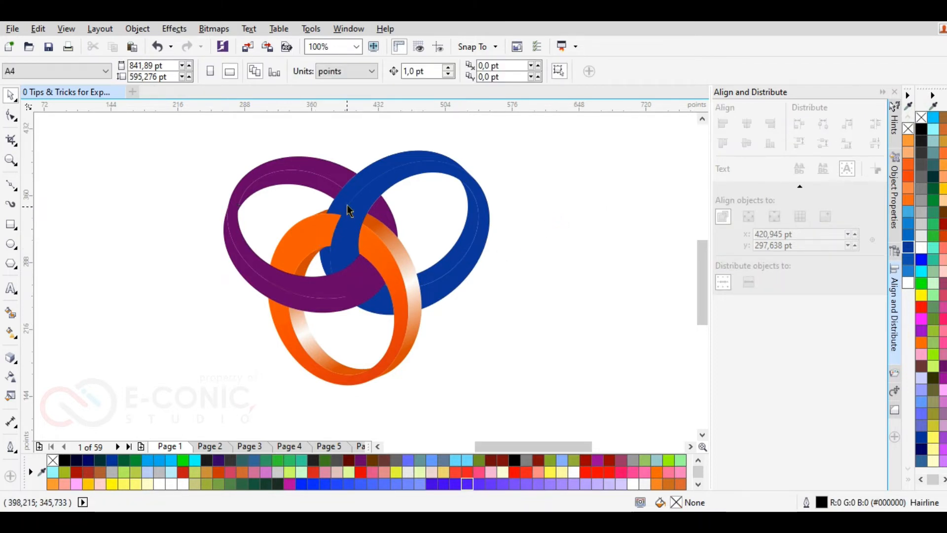
{"action": "left_click", "coordinate": [326, 228]}
{"action": "left_click", "coordinate": [184, 282]}
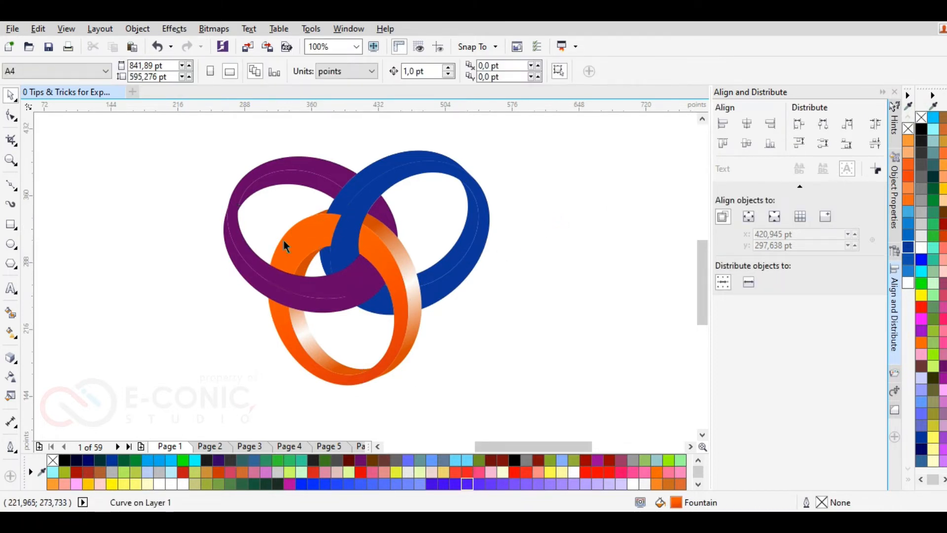
Step: Give all parts of the three rings a black hairline outline
{"action": "left_click_drag", "start_coordinate": [198, 129], "coordinate": [562, 405]}
{"action": "left_click", "coordinate": [517, 273]}
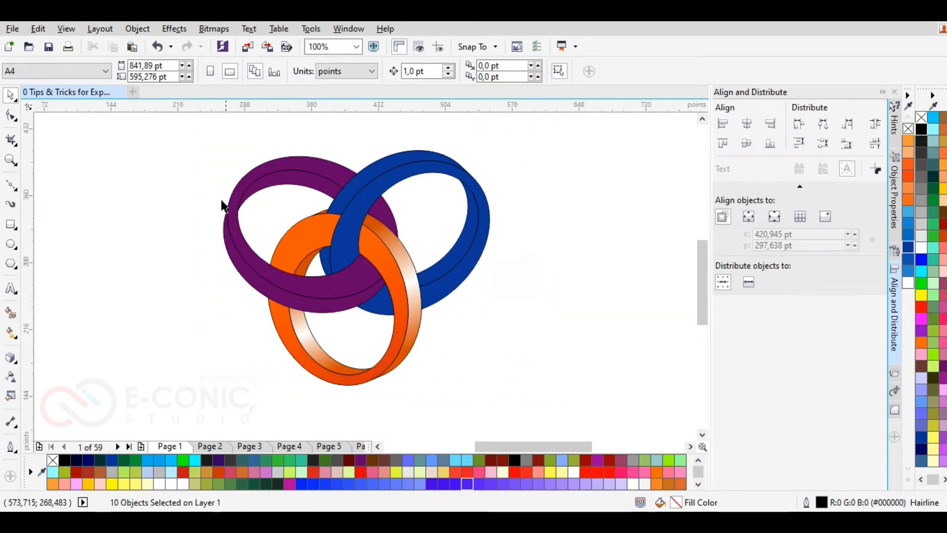
{"action": "scroll", "coordinate": [338, 216], "scroll_direction": "up", "scroll_amount": 2}
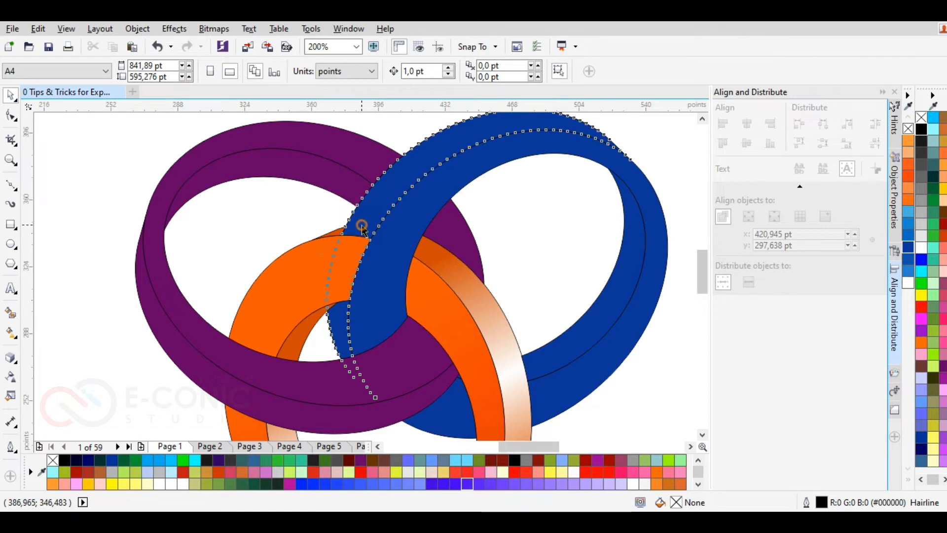
{"action": "left_click", "coordinate": [358, 226]}
{"action": "left_click", "coordinate": [96, 303]}
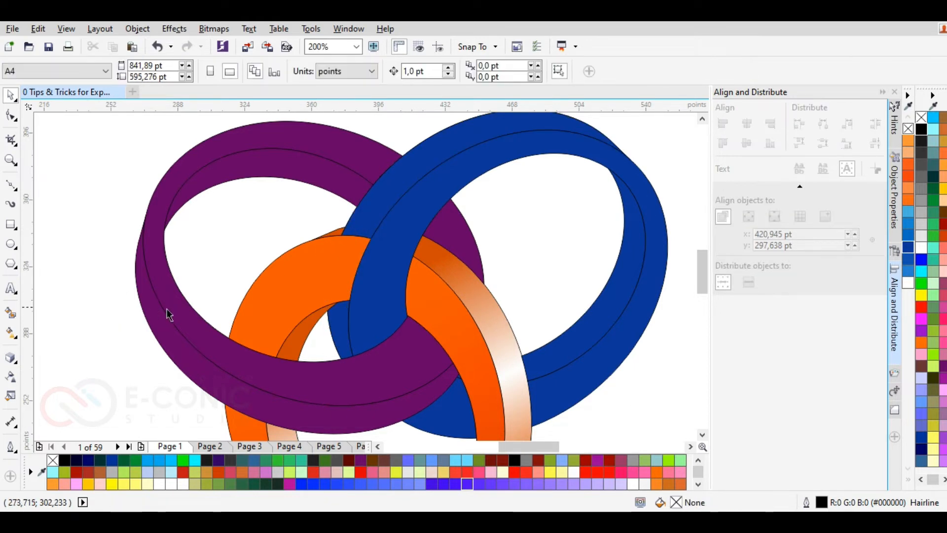
Step: Draw a closed four-point Bezier shape, about 24 by 41 pt, over the orange front face where it crosses the blue ring's band
{"action": "left_click", "coordinate": [11, 187]}
{"action": "scroll", "coordinate": [408, 247], "scroll_direction": "up", "scroll_amount": 1}
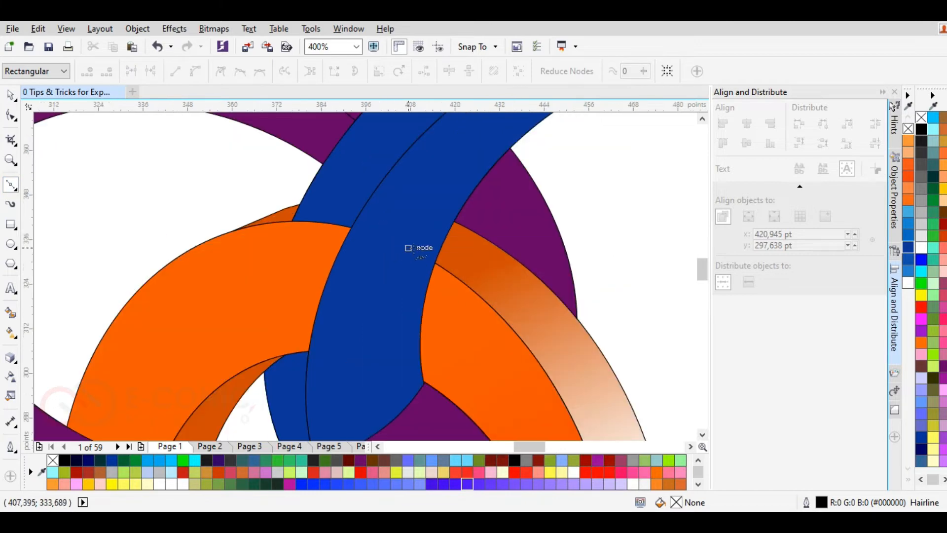
{"action": "scroll", "coordinate": [492, 264], "scroll_direction": "down", "scroll_amount": 1}
{"action": "scroll", "coordinate": [424, 264], "scroll_direction": "up", "scroll_amount": 1}
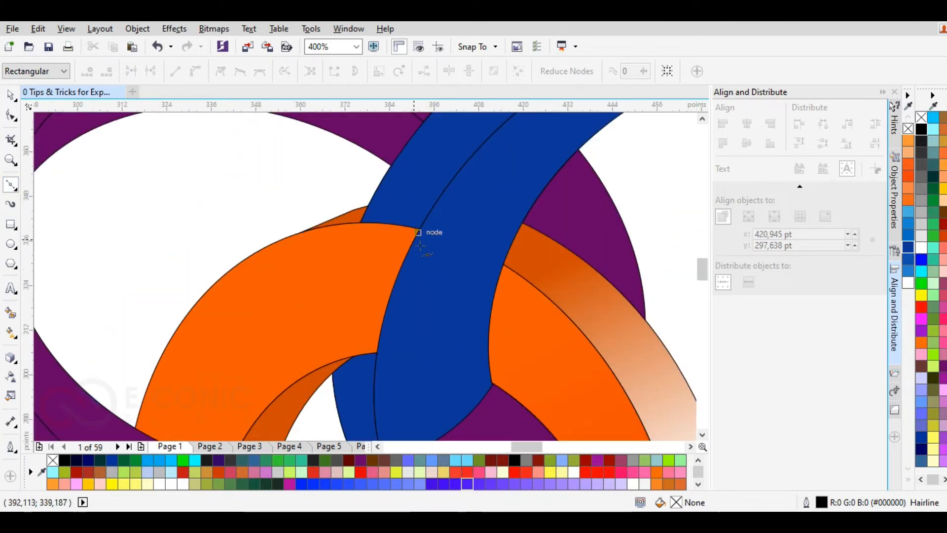
{"action": "left_click", "coordinate": [421, 227]}
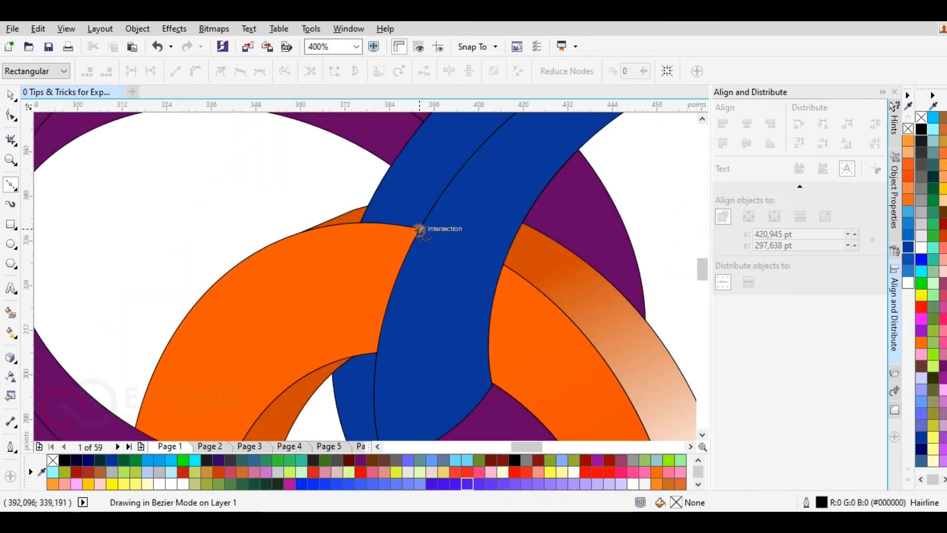
{"action": "left_click", "coordinate": [359, 223]}
{"action": "left_click", "coordinate": [332, 376]}
{"action": "left_click", "coordinate": [376, 353]}
{"action": "left_click", "coordinate": [417, 228]}
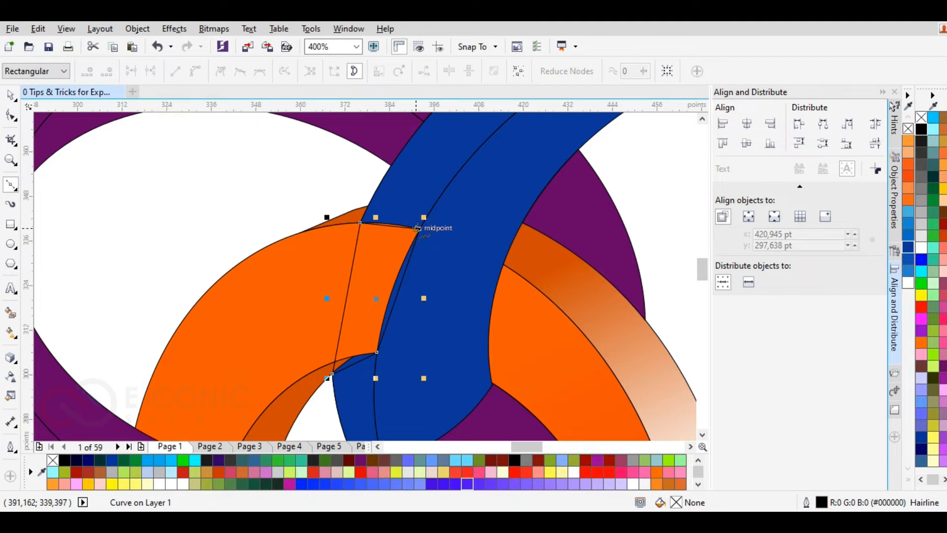
Step: Convert the new shape's segments to curves and bend them along the orange ring's outer edge and the blue ring's seam
{"action": "left_click", "coordinate": [11, 96]}
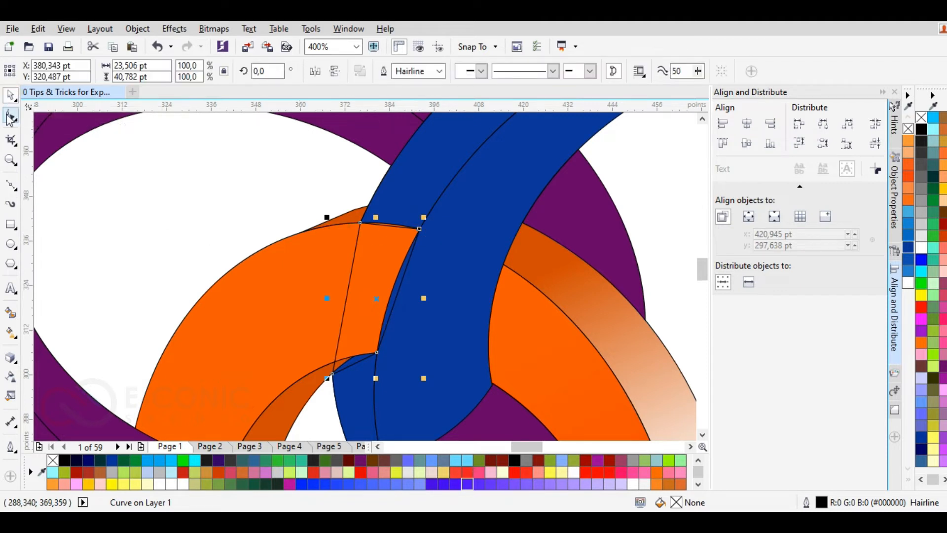
{"action": "left_click", "coordinate": [9, 116]}
{"action": "left_click_drag", "start_coordinate": [423, 392], "coordinate": [441, 393]}
{"action": "left_click", "coordinate": [197, 74]}
{"action": "scroll", "coordinate": [371, 229], "scroll_direction": "up", "scroll_amount": 1}
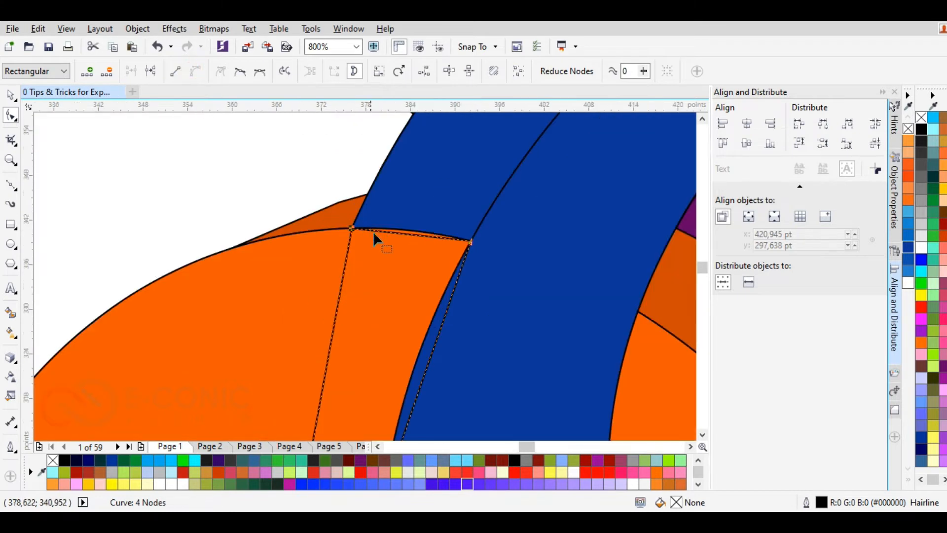
{"action": "left_click", "coordinate": [412, 233]}
{"action": "scroll", "coordinate": [404, 245], "scroll_direction": "down", "scroll_amount": 1}
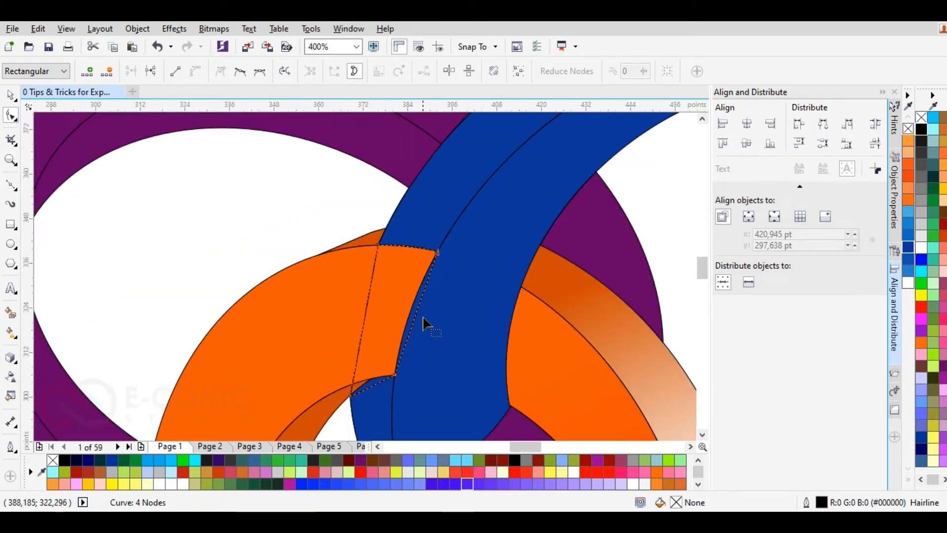
{"action": "left_click_drag", "start_coordinate": [417, 322], "coordinate": [395, 328]}
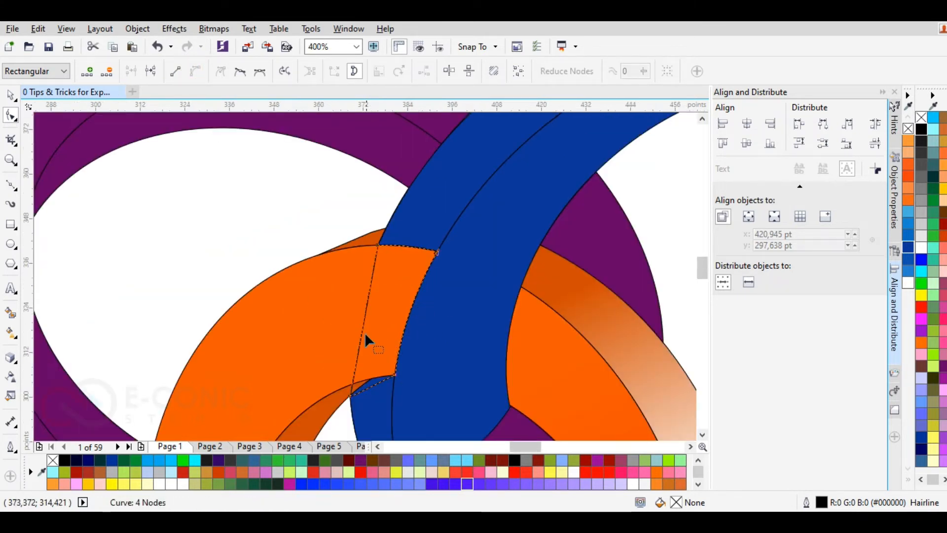
Step: Remove the fill from the orange ring's front face
{"action": "key", "text": "space"}
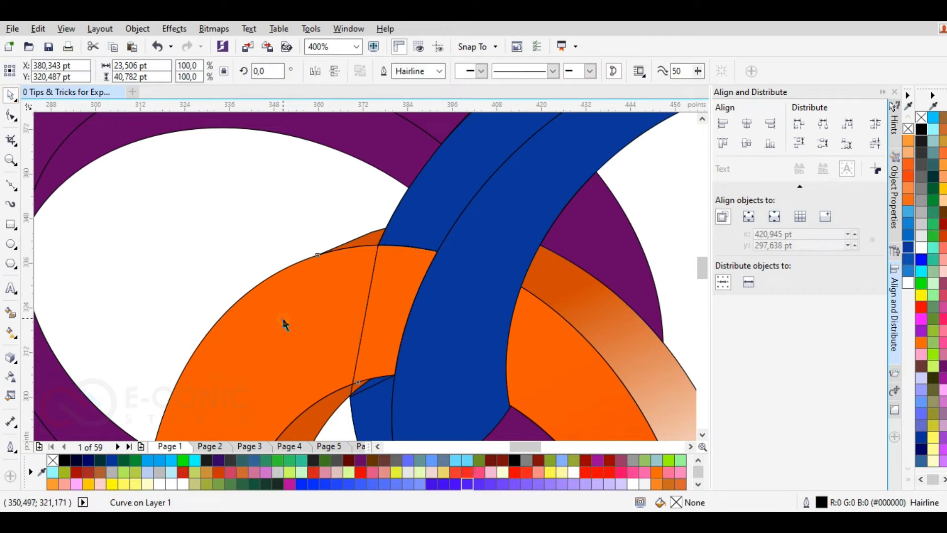
{"action": "left_click", "coordinate": [908, 129]}
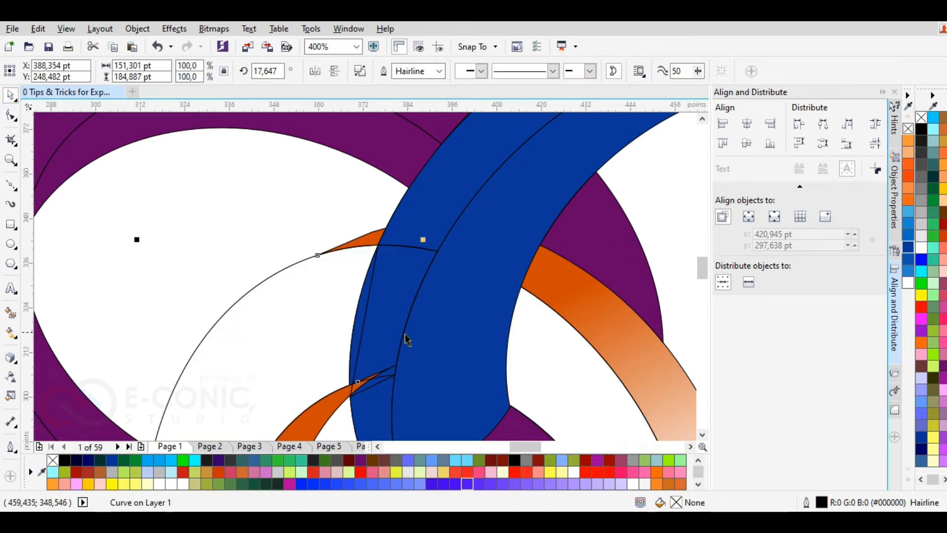
Step: Bend the outer side of the four-point cutting shape so it follows the blue ring's outer edge
{"action": "left_click", "coordinate": [365, 316]}
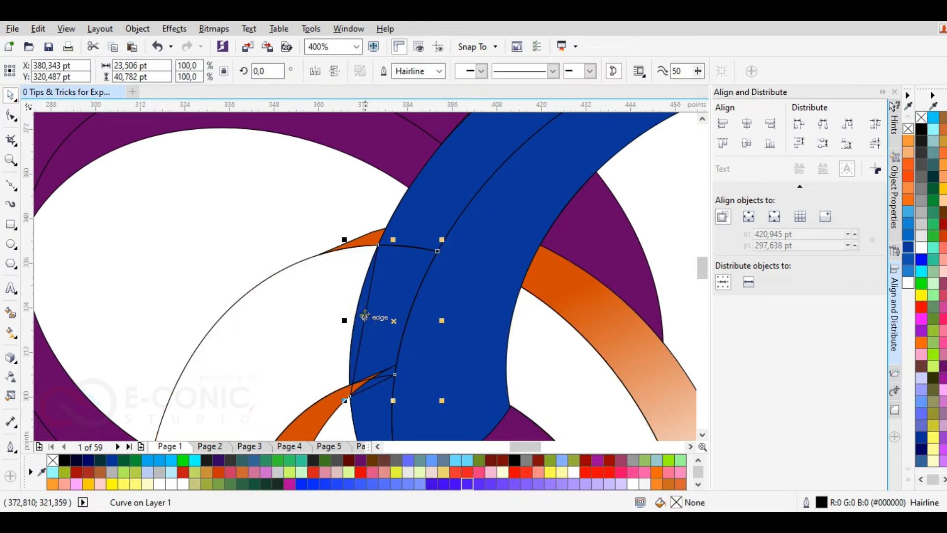
{"action": "left_click", "coordinate": [11, 117]}
{"action": "scroll", "coordinate": [345, 316], "scroll_direction": "up", "scroll_amount": 2}
{"action": "scroll", "coordinate": [353, 302], "scroll_direction": "down", "scroll_amount": 2}
{"action": "scroll", "coordinate": [341, 311], "scroll_direction": "up", "scroll_amount": 2}
{"action": "left_click_drag", "start_coordinate": [336, 315], "coordinate": [316, 326]}
{"action": "scroll", "coordinate": [321, 345], "scroll_direction": "down", "scroll_amount": 2}
{"action": "scroll", "coordinate": [319, 427], "scroll_direction": "up", "scroll_amount": 2}
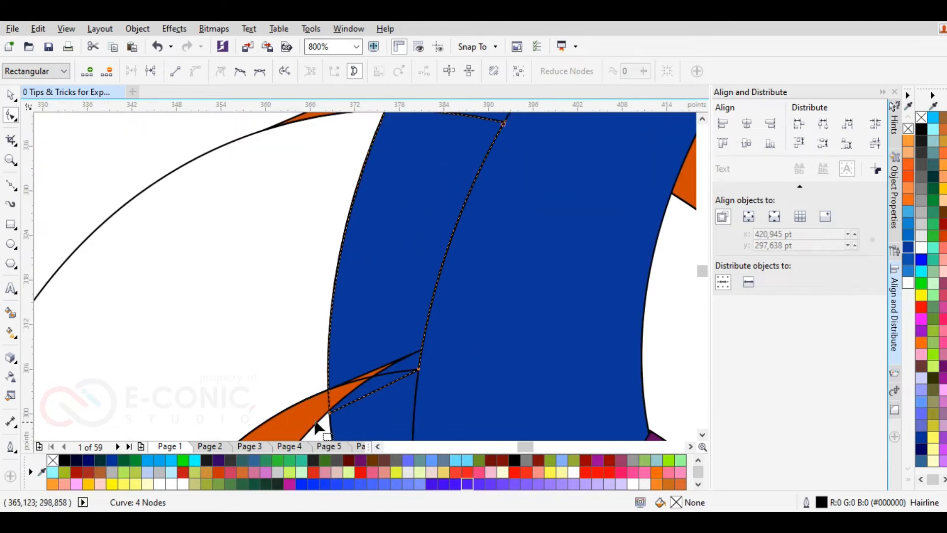
{"action": "scroll", "coordinate": [283, 326], "scroll_direction": "down", "scroll_amount": 2}
{"action": "key", "text": "space"}
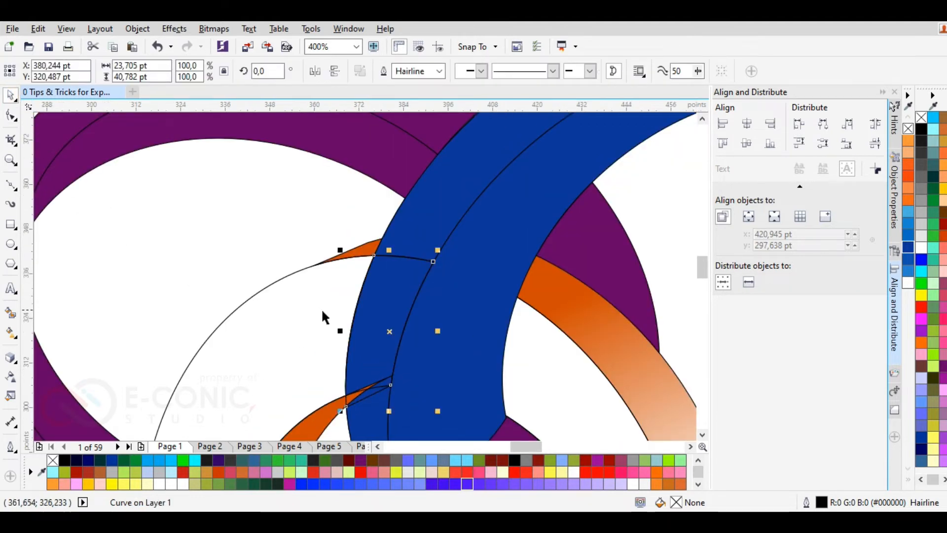
Step: Trim the orange ring's front face and its inner band with the overlapping cutting shapes where they cross the blue ring
{"action": "left_click", "coordinate": [293, 321], "text": "shift"}
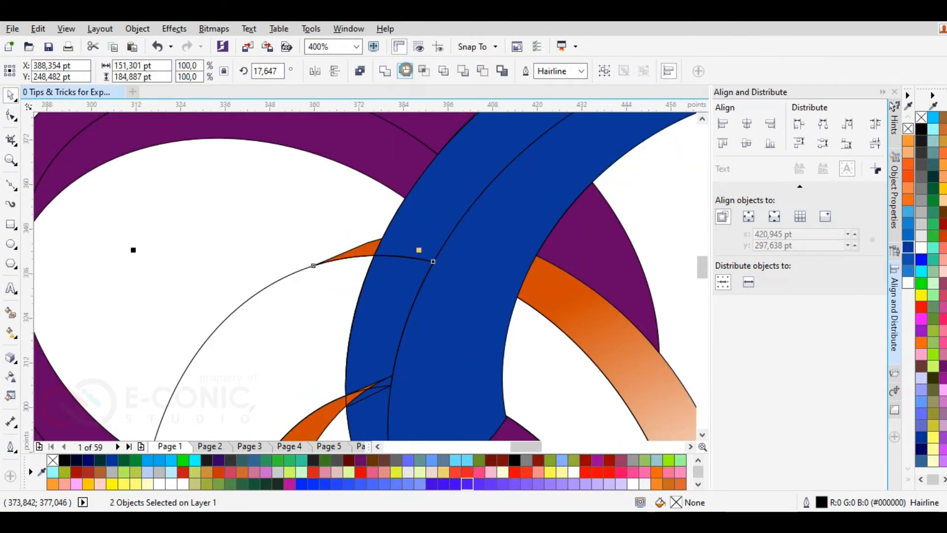
{"action": "left_click", "coordinate": [405, 71]}
{"action": "left_click", "coordinate": [374, 395]}
{"action": "left_click", "coordinate": [325, 427], "text": "shift"}
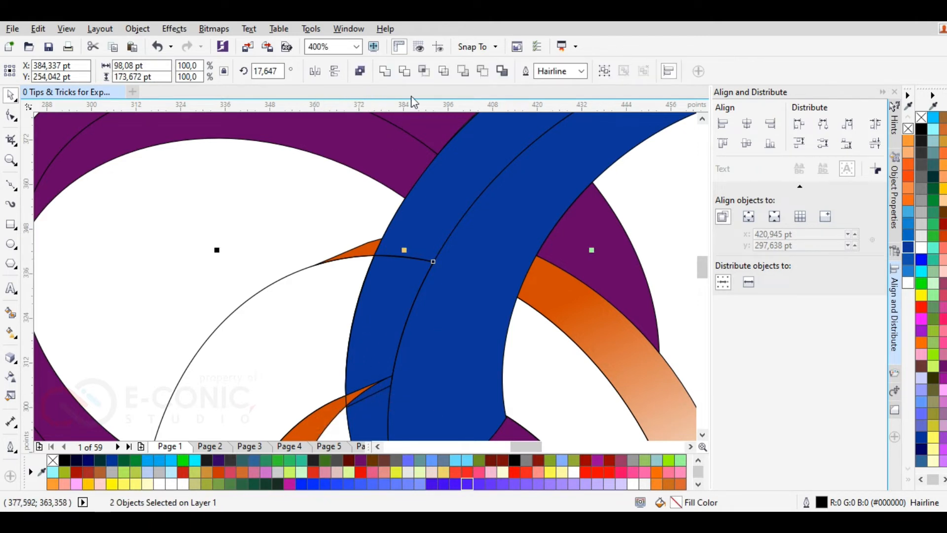
{"action": "left_click", "coordinate": [406, 72]}
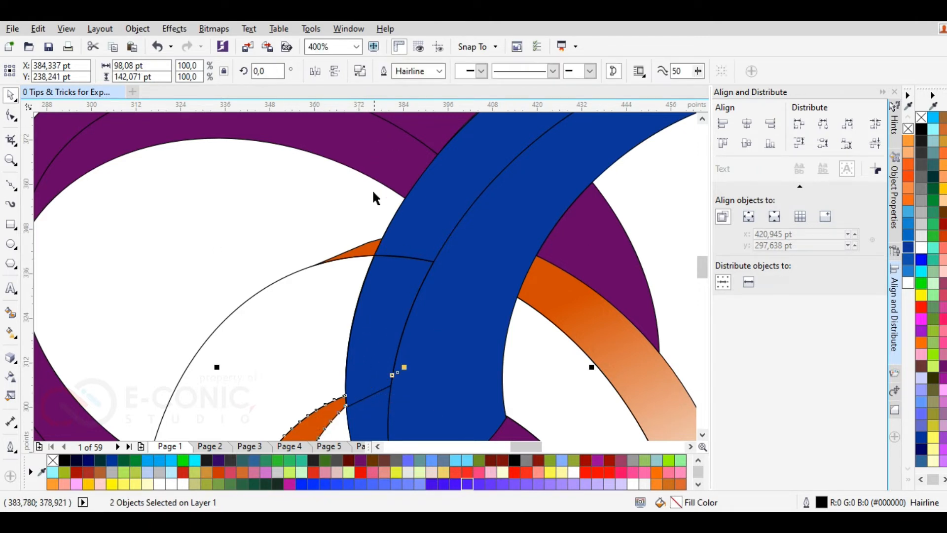
{"action": "left_click", "coordinate": [138, 226]}
{"action": "left_click", "coordinate": [396, 257]}
{"action": "left_click", "coordinate": [396, 257]}
{"action": "left_click", "coordinate": [397, 258]}
{"action": "scroll", "coordinate": [399, 261], "scroll_direction": "up", "scroll_amount": 2}
{"action": "scroll", "coordinate": [400, 260], "scroll_direction": "up", "scroll_amount": 2}
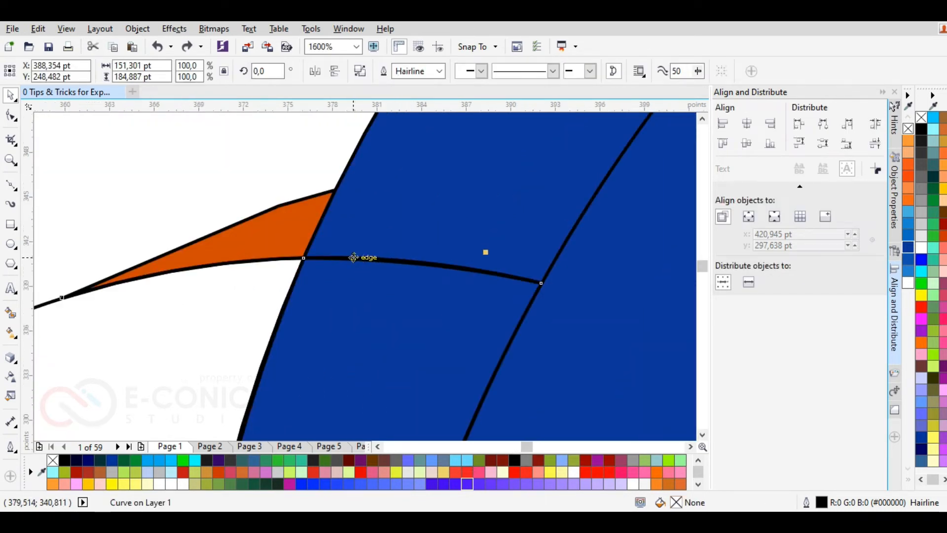
{"action": "double_click", "coordinate": [353, 259]}
{"action": "scroll", "coordinate": [391, 261], "scroll_direction": "down", "scroll_amount": 2}
{"action": "scroll", "coordinate": [416, 260], "scroll_direction": "up", "scroll_amount": 1}
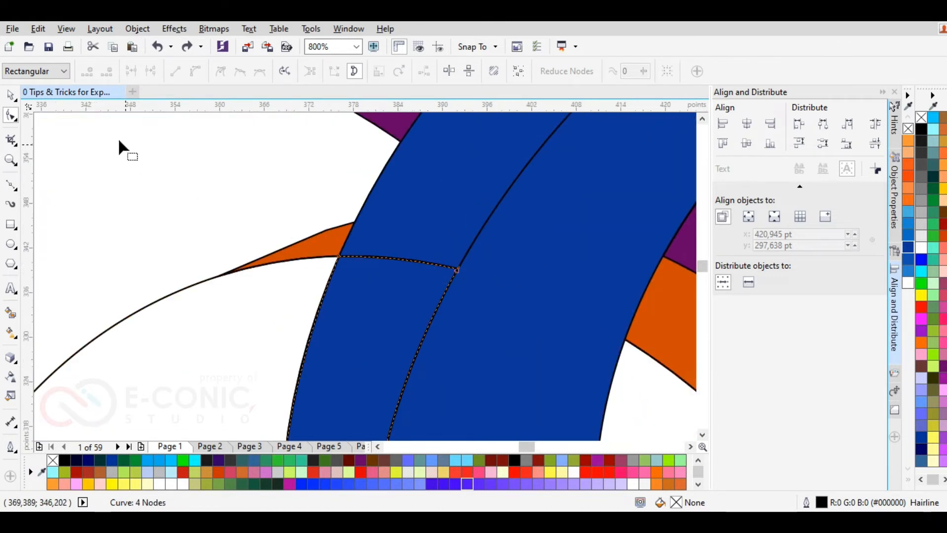
{"action": "left_click", "coordinate": [11, 94]}
{"action": "left_click", "coordinate": [212, 141]}
{"action": "left_click_drag", "start_coordinate": [376, 328], "coordinate": [275, 217]}
{"action": "key", "text": "ctrl+z"}
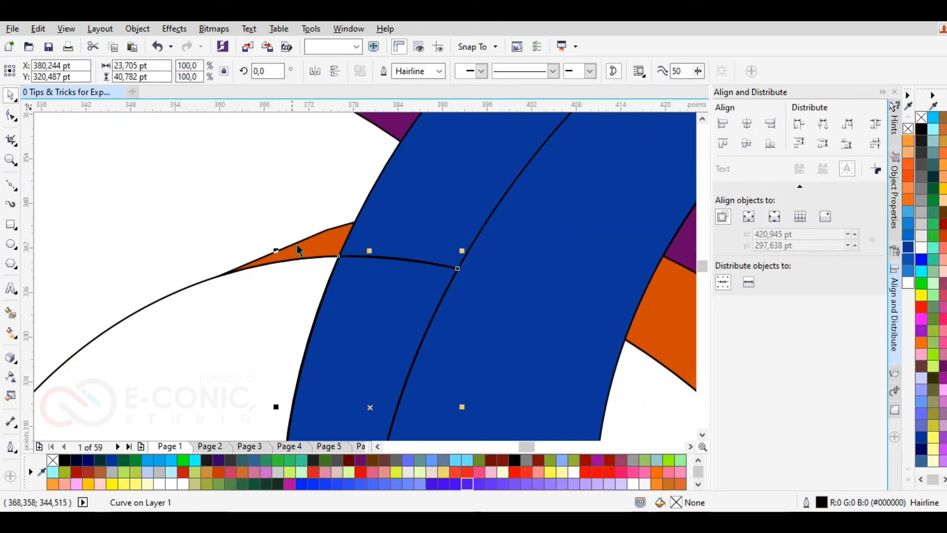
Step: Move the cutting shape's two upper nodes above the orange face's edge and realign its sides with the blue ring's curves
{"action": "left_click", "coordinate": [12, 117]}
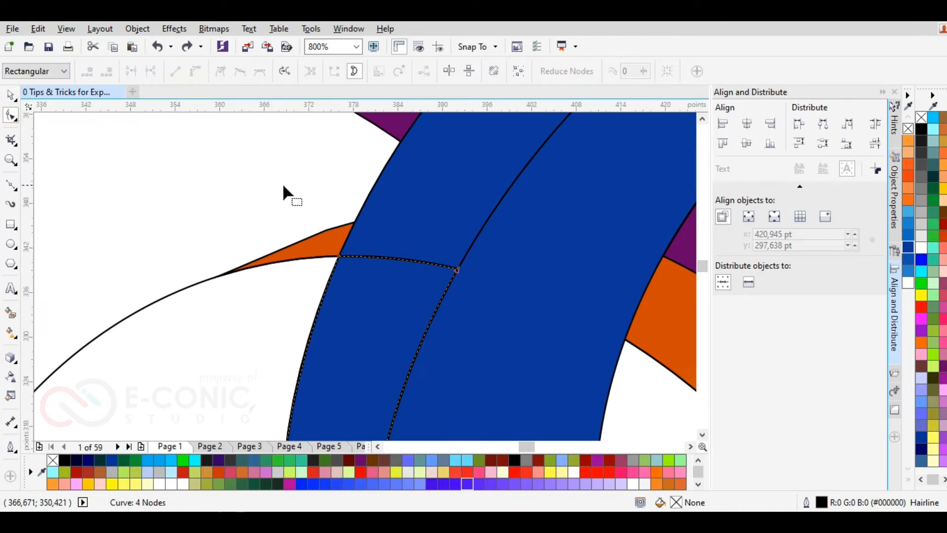
{"action": "left_click_drag", "start_coordinate": [518, 312], "coordinate": [488, 295]}
{"action": "left_click_drag", "start_coordinate": [338, 256], "coordinate": [344, 246]}
{"action": "left_click_drag", "start_coordinate": [453, 270], "coordinate": [461, 263]}
{"action": "scroll", "coordinate": [422, 368], "scroll_direction": "down", "scroll_amount": 1}
{"action": "scroll", "coordinate": [412, 390], "scroll_direction": "up", "scroll_amount": 1}
{"action": "left_click", "coordinate": [408, 360]}
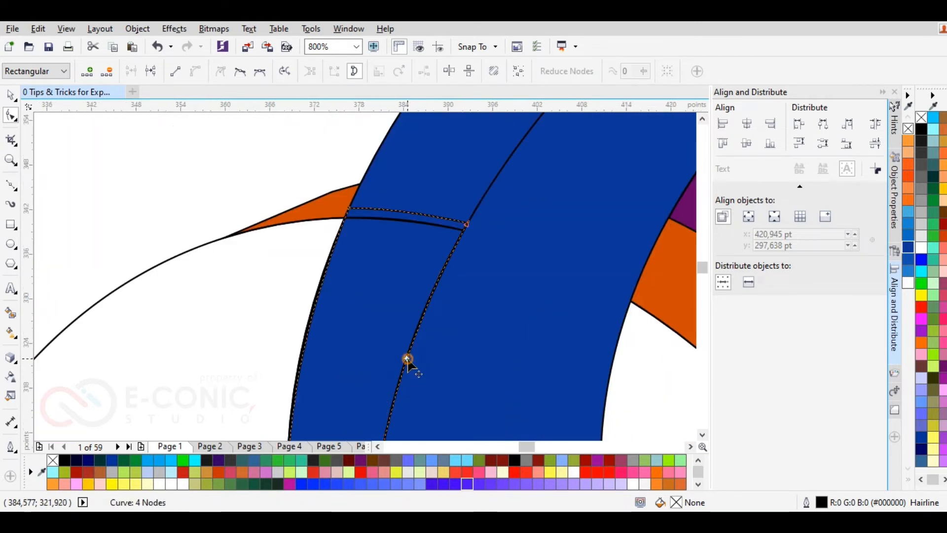
{"action": "left_click_drag", "start_coordinate": [299, 347], "coordinate": [300, 346]}
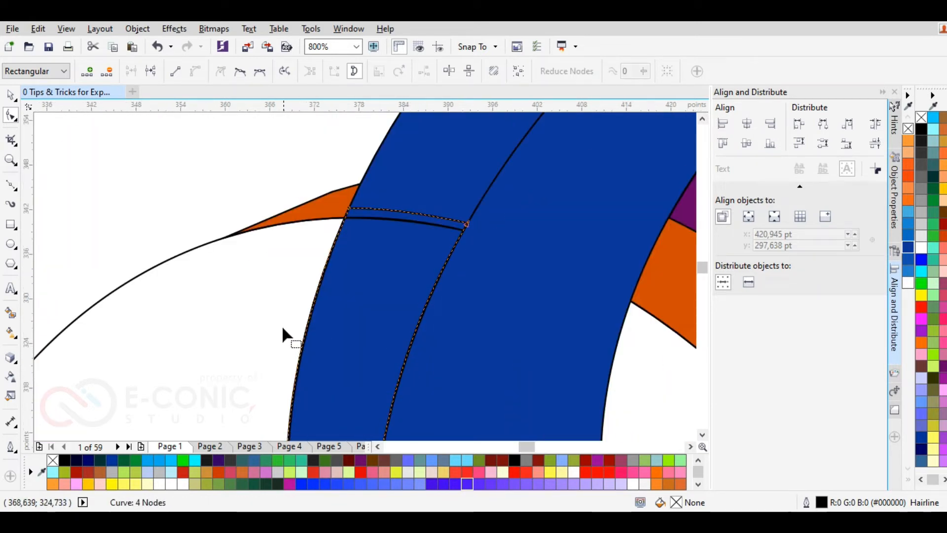
Step: Trim the orange front face again with the enlarged cutting shape and delete the cutter
{"action": "left_click", "coordinate": [10, 95]}
{"action": "left_click", "coordinate": [197, 298]}
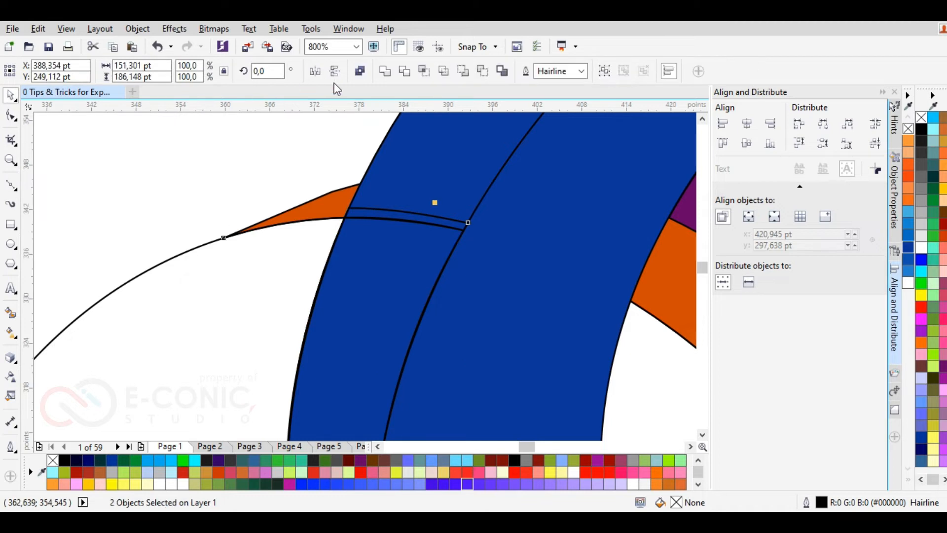
{"action": "left_click", "coordinate": [405, 74]}
{"action": "left_click", "coordinate": [268, 156]}
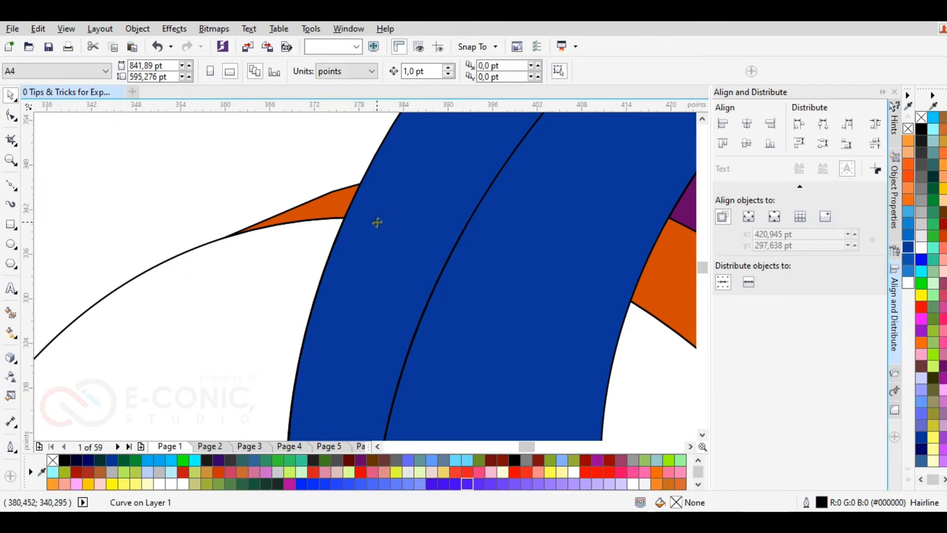
Step: Fill the orange ring's empty front face with solid orange #FD6718
{"action": "scroll", "coordinate": [377, 221], "scroll_direction": "down", "scroll_amount": 2}
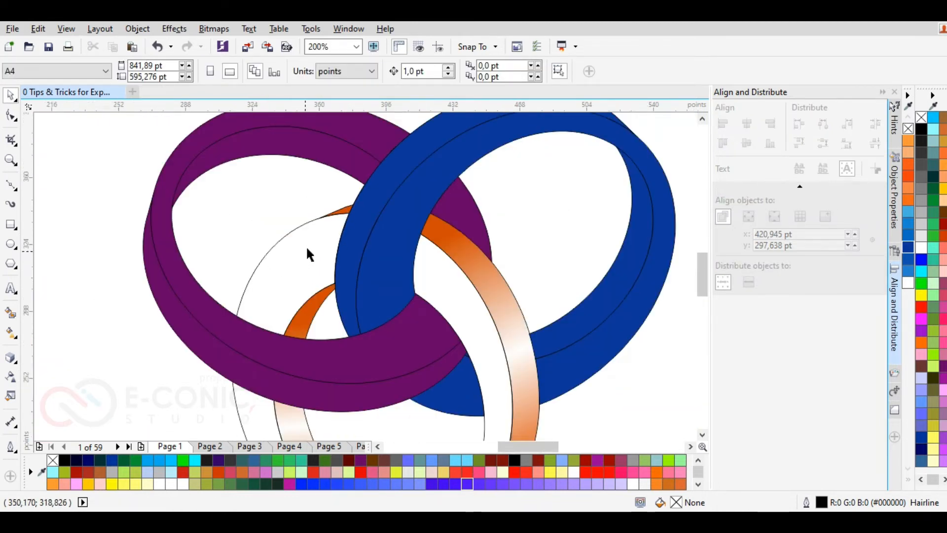
{"action": "scroll", "coordinate": [307, 254], "scroll_direction": "down", "scroll_amount": 1}
{"action": "left_click", "coordinate": [323, 282]}
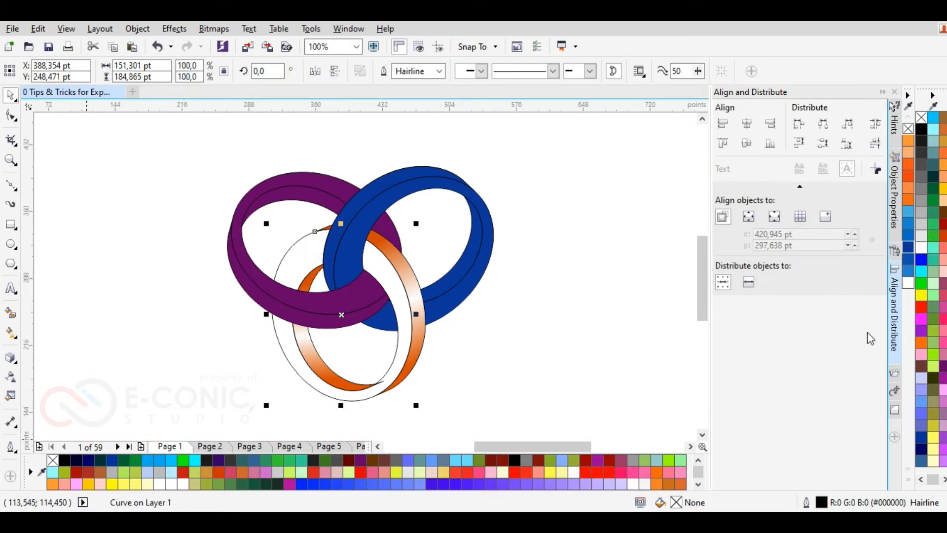
{"action": "left_click", "coordinate": [911, 202]}
Step: Remove the outline from all parts of the three rings
{"action": "scroll", "coordinate": [232, 315], "scroll_direction": "up", "scroll_amount": 1}
{"action": "scroll", "coordinate": [222, 309], "scroll_direction": "down", "scroll_amount": 1}
{"action": "left_click_drag", "start_coordinate": [177, 143], "coordinate": [636, 400]}
{"action": "right_click", "coordinate": [914, 129]}
{"action": "left_click", "coordinate": [540, 275]}
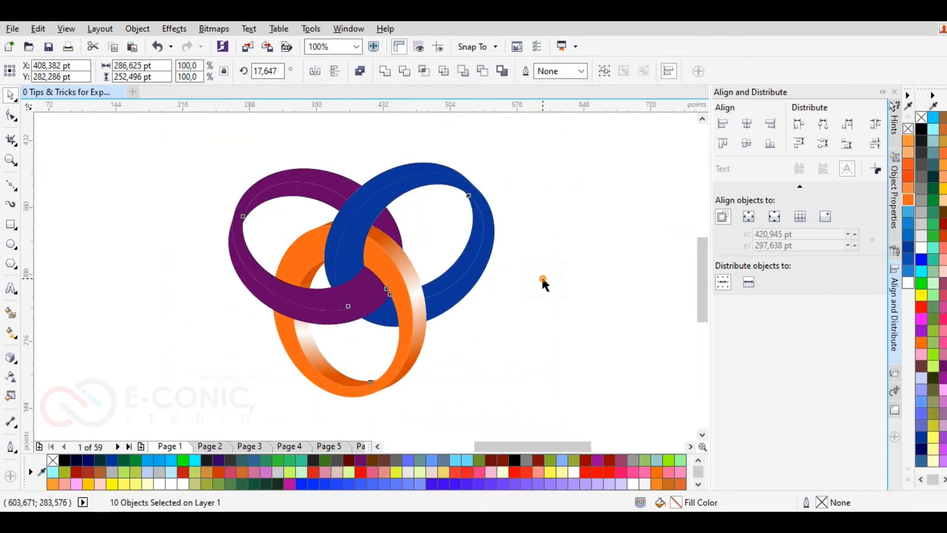
Step: Apply a linear fountain fill from the upper to the lower end of the orange front face, ending in #FD531B
{"action": "left_click", "coordinate": [306, 255]}
{"action": "left_click", "coordinate": [11, 332]}
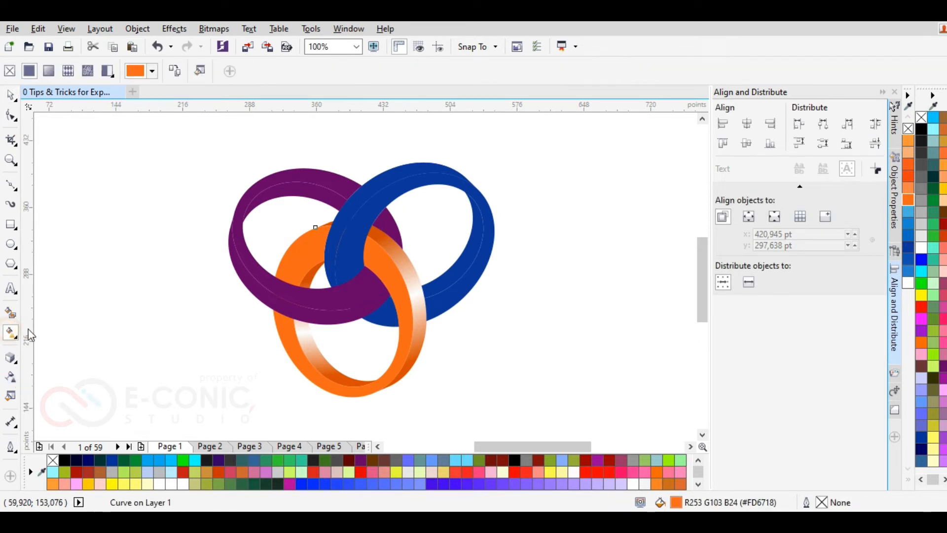
{"action": "left_click_drag", "start_coordinate": [304, 226], "coordinate": [368, 394]}
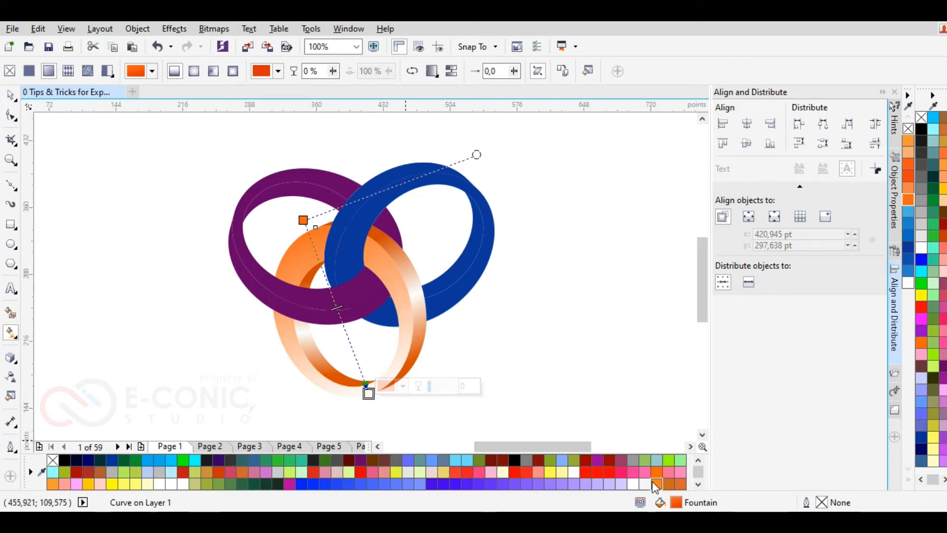
{"action": "left_click", "coordinate": [913, 164]}
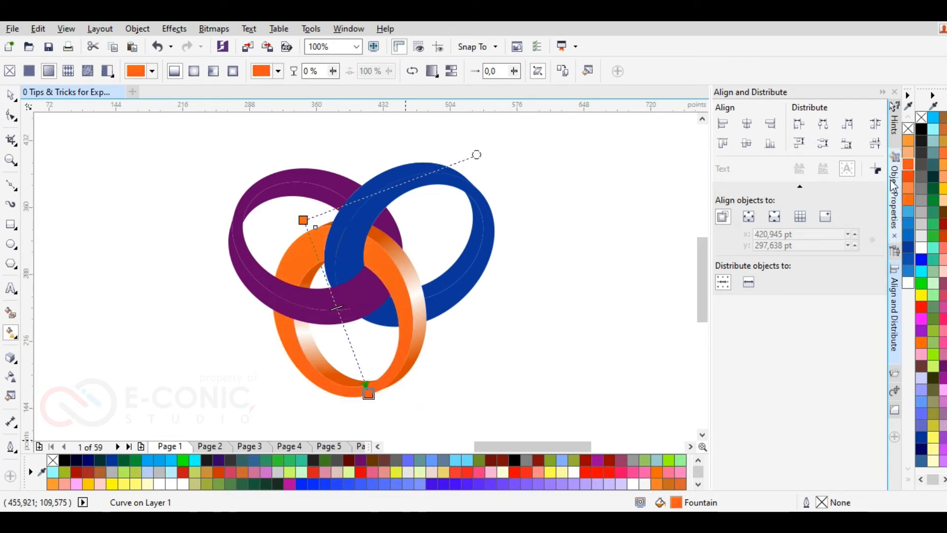
{"action": "left_click_drag", "start_coordinate": [303, 219], "coordinate": [307, 245]}
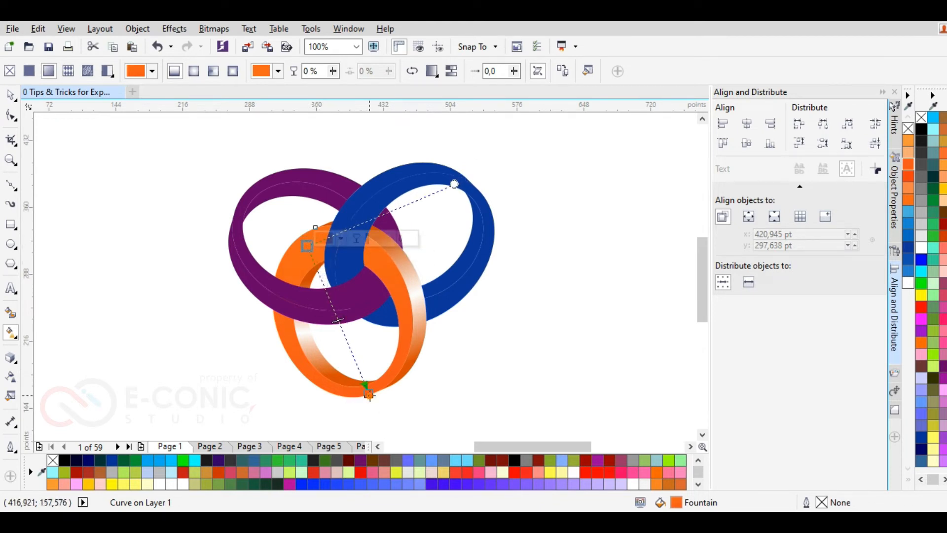
Step: Change the end colour of the orange face's gradient to a more saturated red-orange
{"action": "left_click", "coordinate": [368, 393]}
{"action": "left_click", "coordinate": [402, 386]}
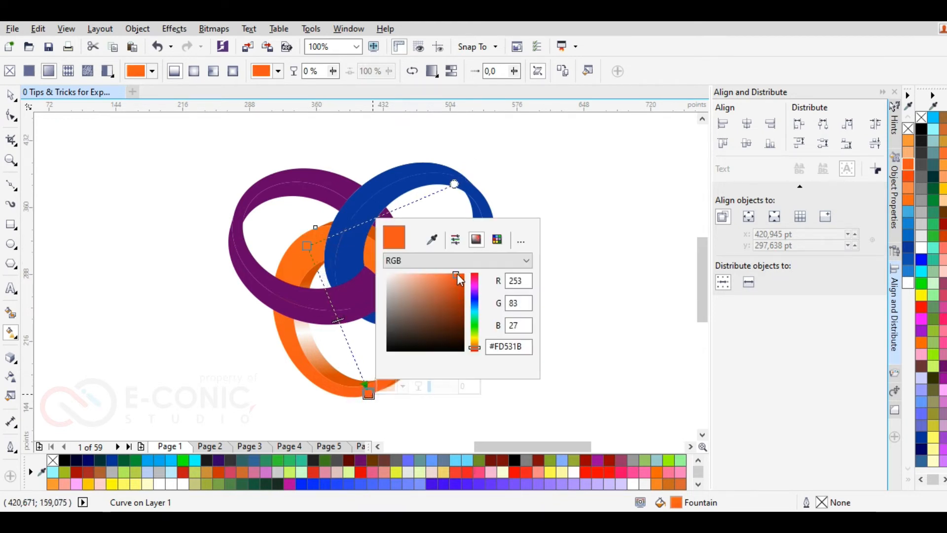
{"action": "mouse_move", "coordinate": [463, 273]}
{"action": "left_mouse_down"}
{"action": "mouse_move", "coordinate": [463, 292]}
{"action": "mouse_move", "coordinate": [466, 277]}
{"action": "left_mouse_up"}
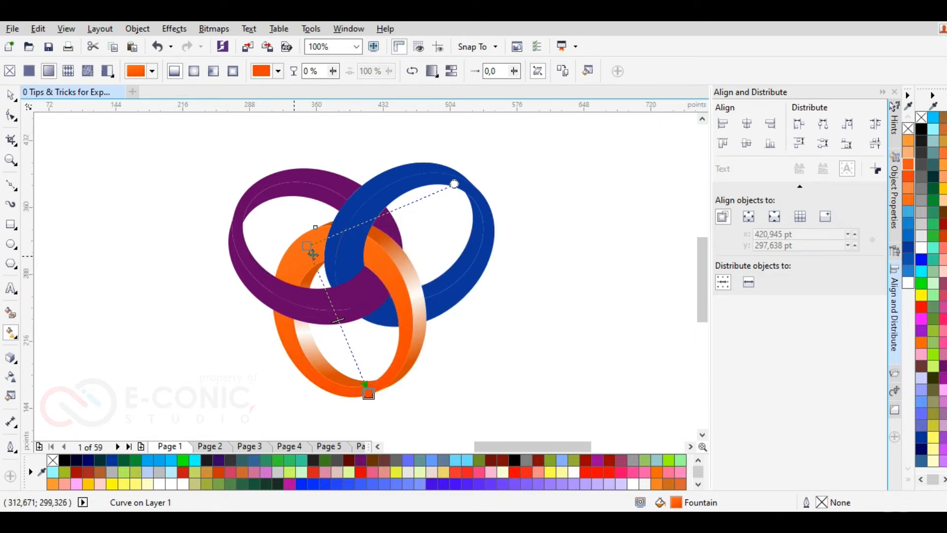
Step: Copy only the fill of the orange front face onto the blue ring's front face
{"action": "left_click", "coordinate": [344, 256]}
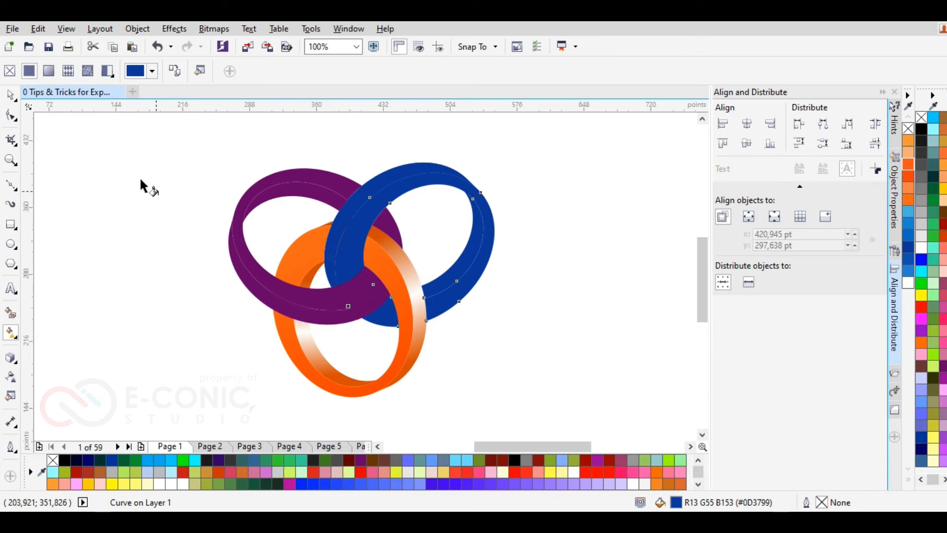
{"action": "left_click", "coordinate": [39, 28]}
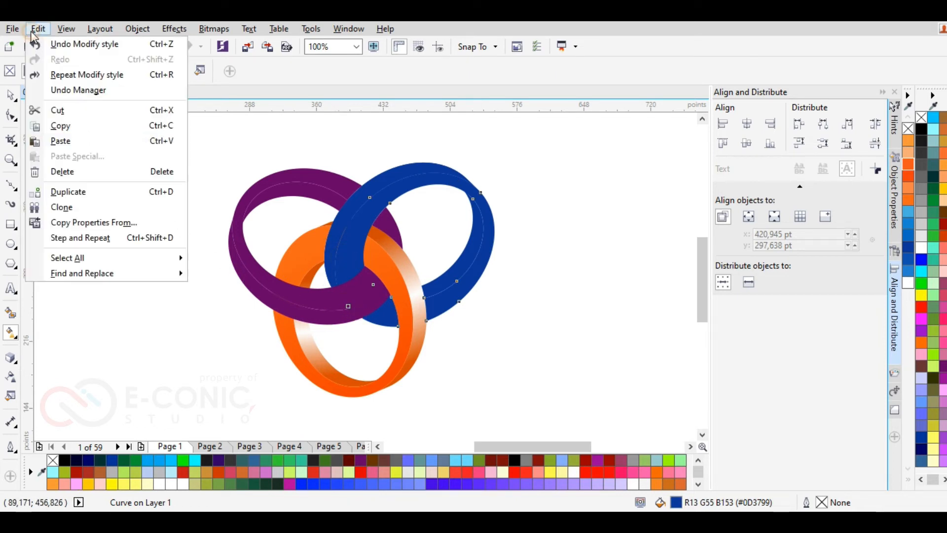
{"action": "left_click", "coordinate": [74, 222]}
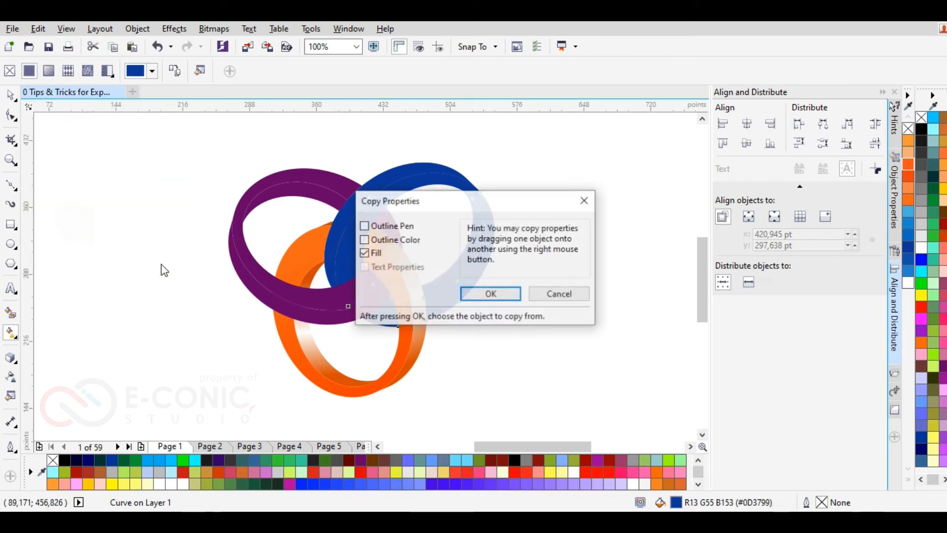
{"action": "left_click", "coordinate": [466, 297]}
{"action": "left_click", "coordinate": [293, 257]}
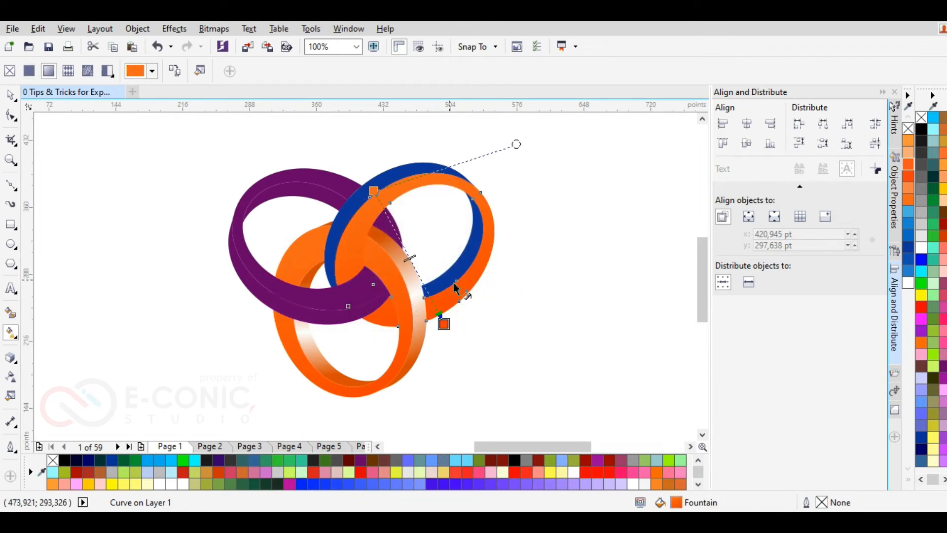
Step: Stretch the blue face's gradient from its lower inner end to its upper outer tip and sample blue #0D3799 as the start colour
{"action": "left_click_drag", "start_coordinate": [444, 325], "coordinate": [480, 192]}
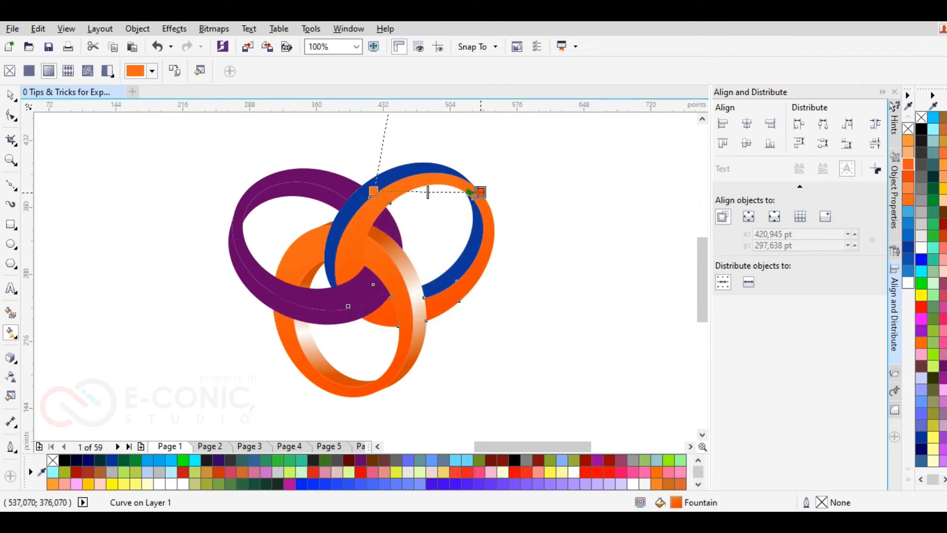
{"action": "left_click_drag", "start_coordinate": [373, 190], "coordinate": [348, 306]}
{"action": "left_click", "coordinate": [360, 327]}
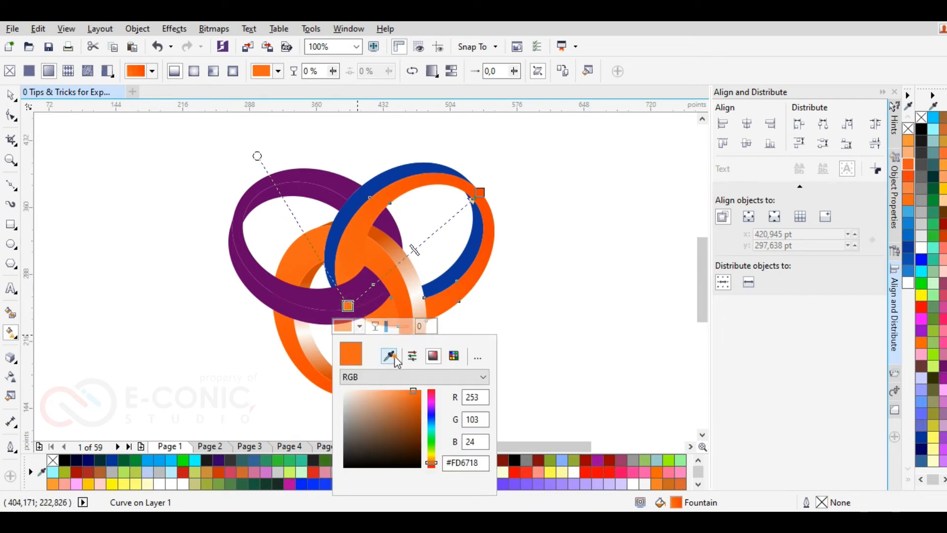
{"action": "left_click", "coordinate": [336, 228]}
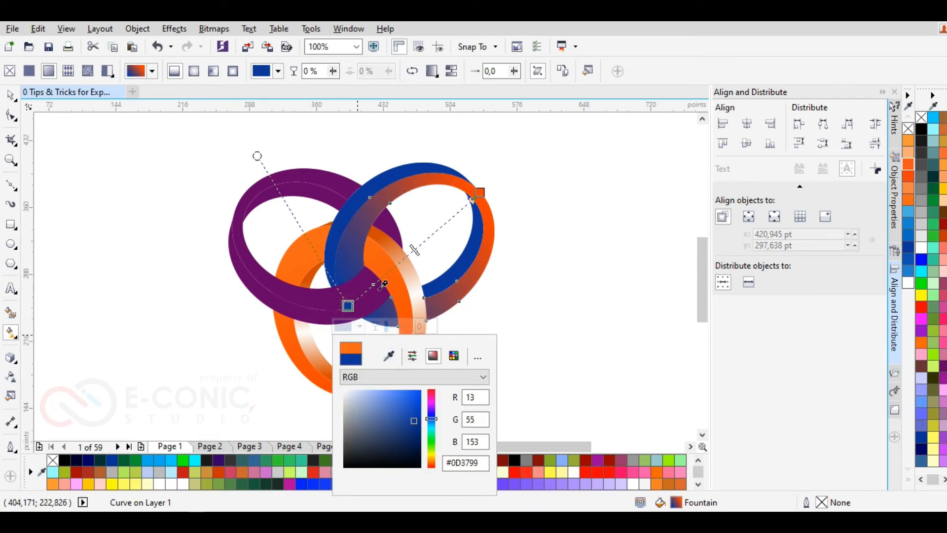
{"action": "left_click", "coordinate": [570, 315]}
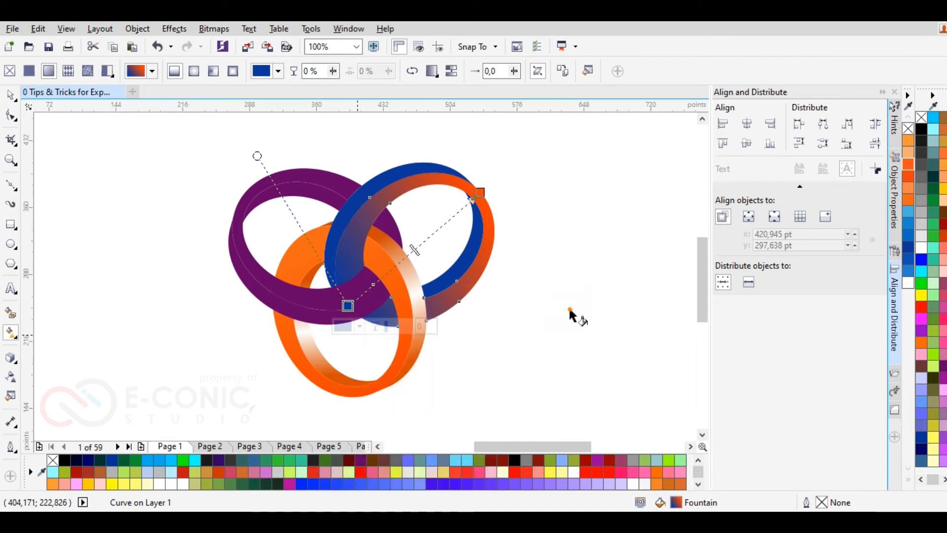
Step: Set the end colour of the blue front face's gradient to a dark navy blue
{"action": "left_click", "coordinate": [480, 192]}
{"action": "left_click", "coordinate": [492, 214]}
{"action": "left_click_drag", "start_coordinate": [552, 279], "coordinate": [557, 378]}
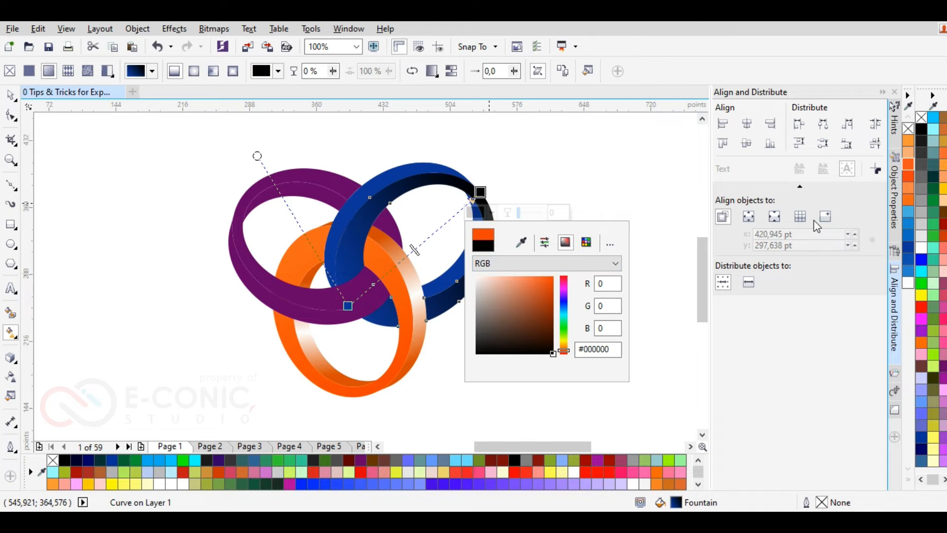
{"action": "left_click", "coordinate": [908, 249]}
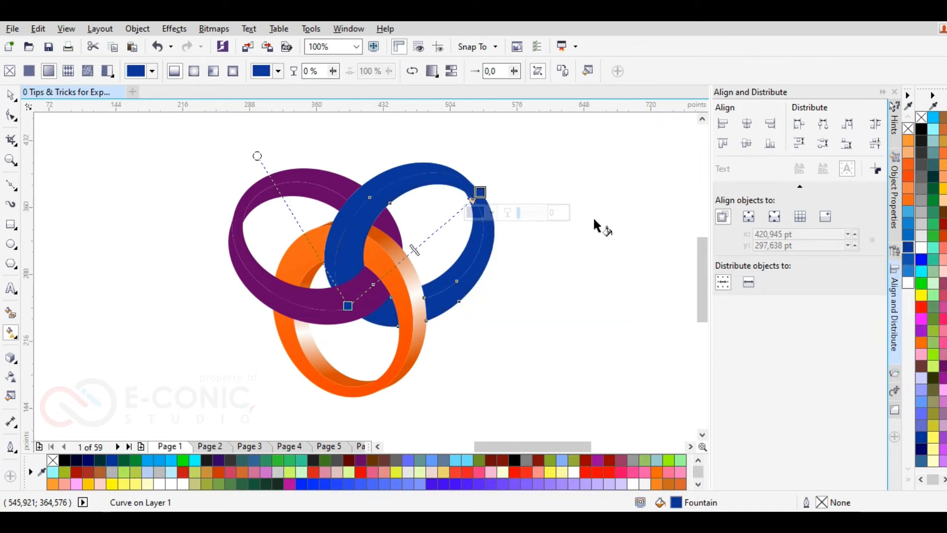
{"action": "left_click", "coordinate": [909, 243]}
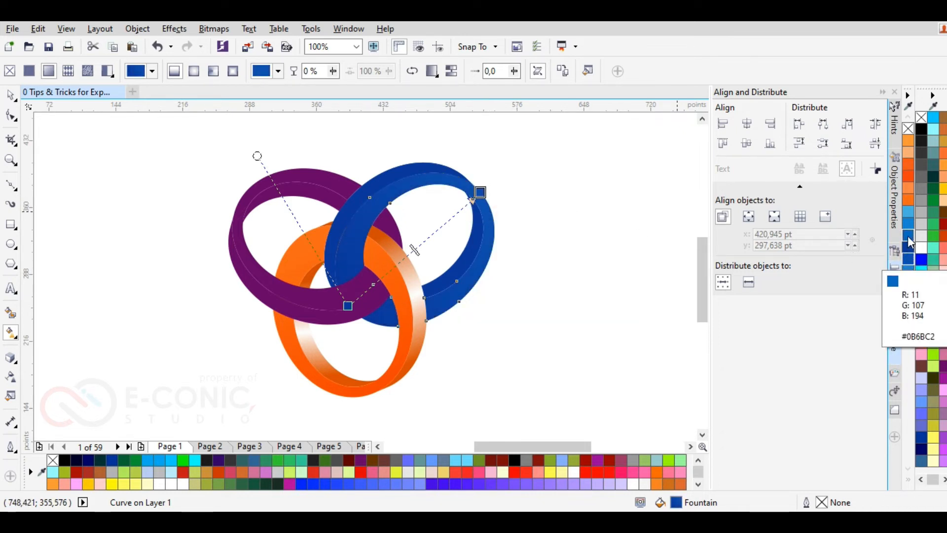
{"action": "left_click", "coordinate": [909, 250]}
{"action": "mouse_move", "coordinate": [910, 252]}
{"action": "left_mouse_down"}
{"action": "mouse_move", "coordinate": [896, 268]}
{"action": "mouse_move", "coordinate": [898, 254]}
{"action": "left_mouse_up"}
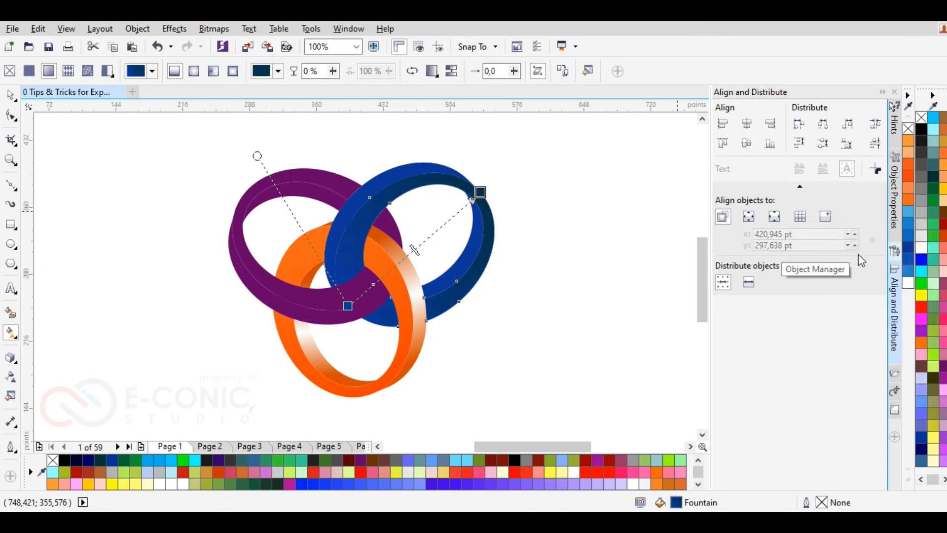
Step: Recolour the blue front face's gradient to run from light sky blue at the lower start to medium blue at the upper end
{"action": "left_click", "coordinate": [349, 310]}
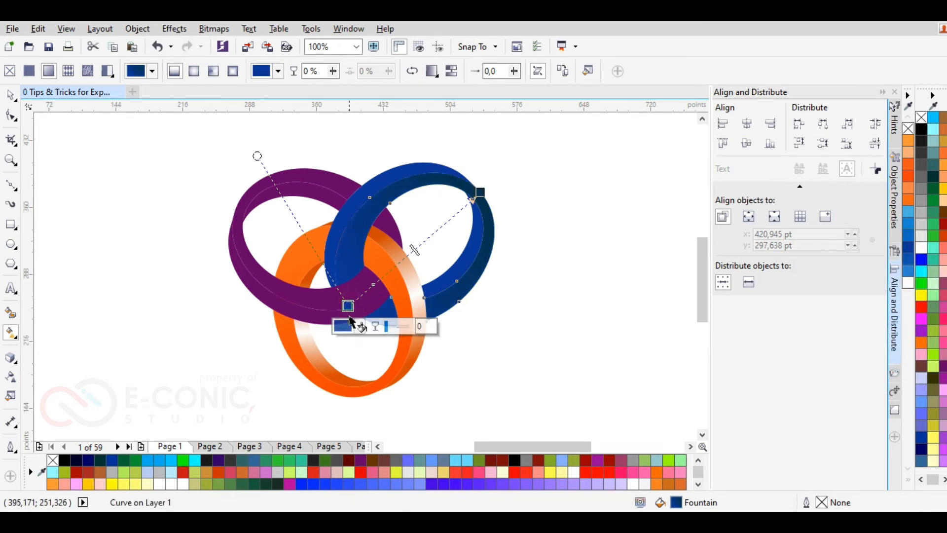
{"action": "left_click", "coordinate": [195, 459]}
{"action": "left_click", "coordinate": [147, 460]}
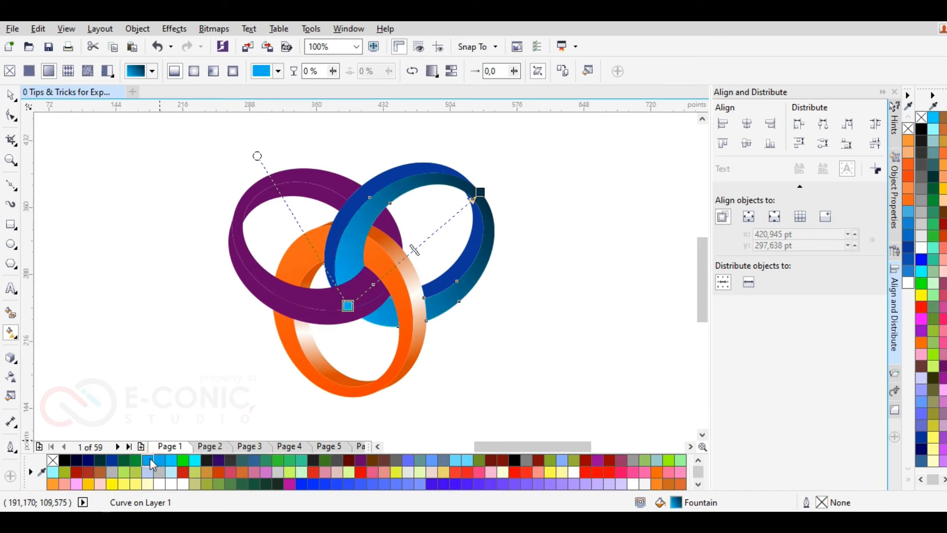
{"action": "mouse_move", "coordinate": [415, 250]}
{"action": "left_mouse_down"}
{"action": "mouse_move", "coordinate": [433, 258]}
{"action": "mouse_move", "coordinate": [417, 257]}
{"action": "left_mouse_up"}
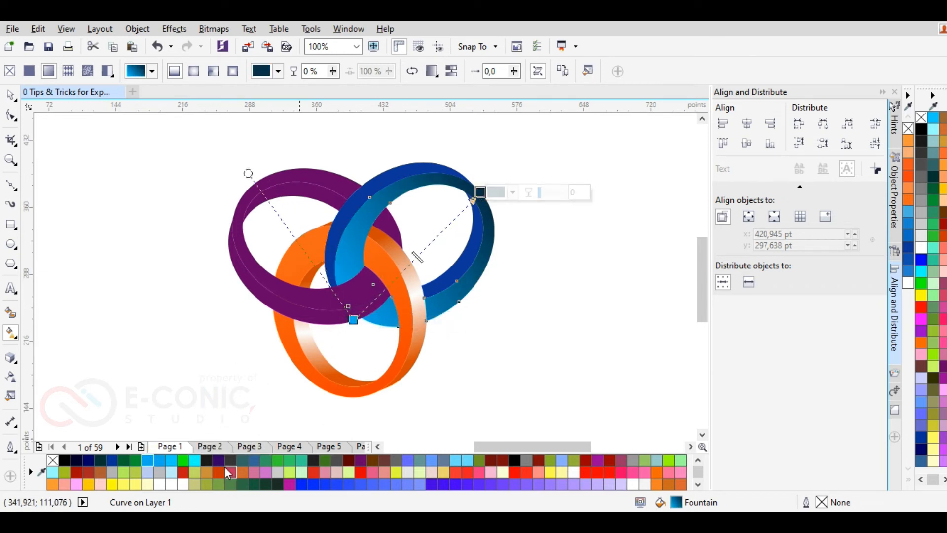
{"action": "left_click", "coordinate": [301, 484]}
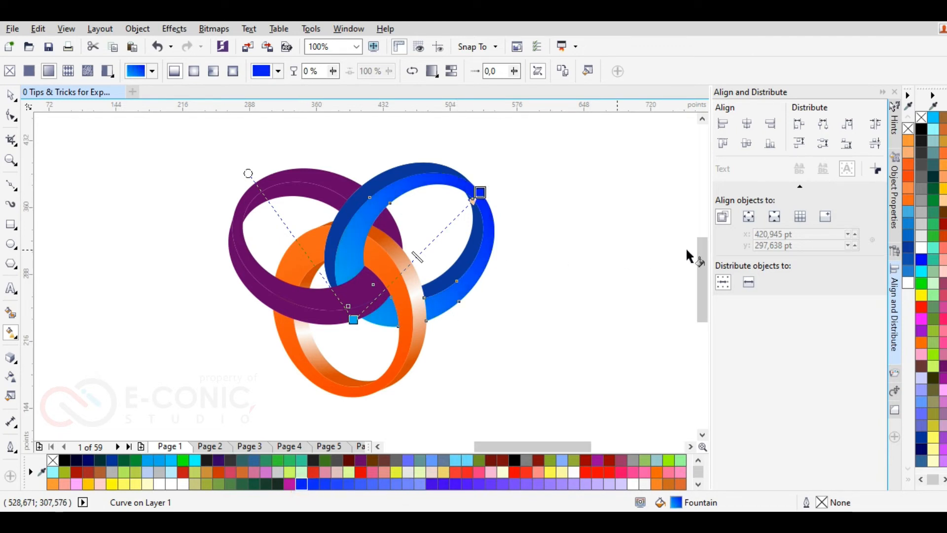
{"action": "left_click", "coordinate": [911, 240]}
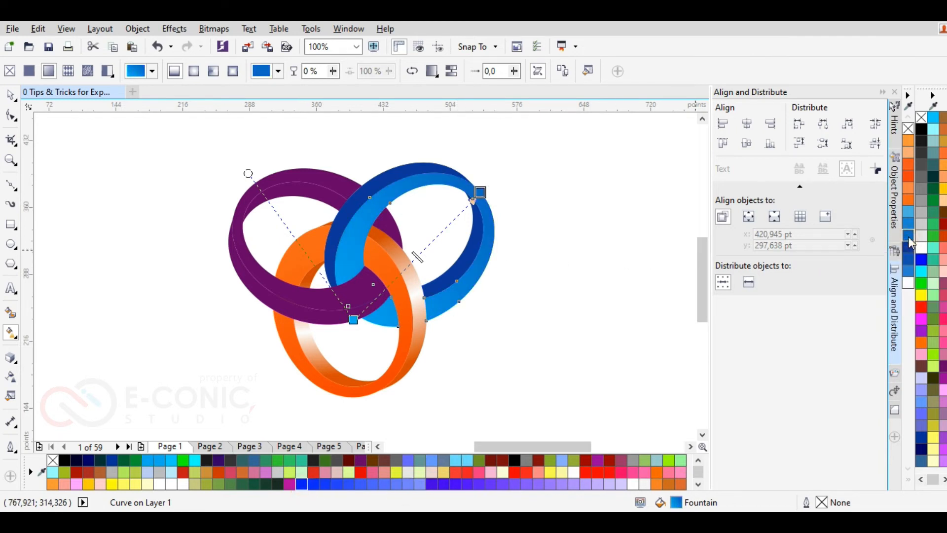
Step: Shorten the blue front face's gradient by moving both its start and end points inward, and deselect the ring
{"action": "left_click_drag", "start_coordinate": [479, 192], "coordinate": [448, 217]}
{"action": "left_click_drag", "start_coordinate": [353, 316], "coordinate": [365, 302]}
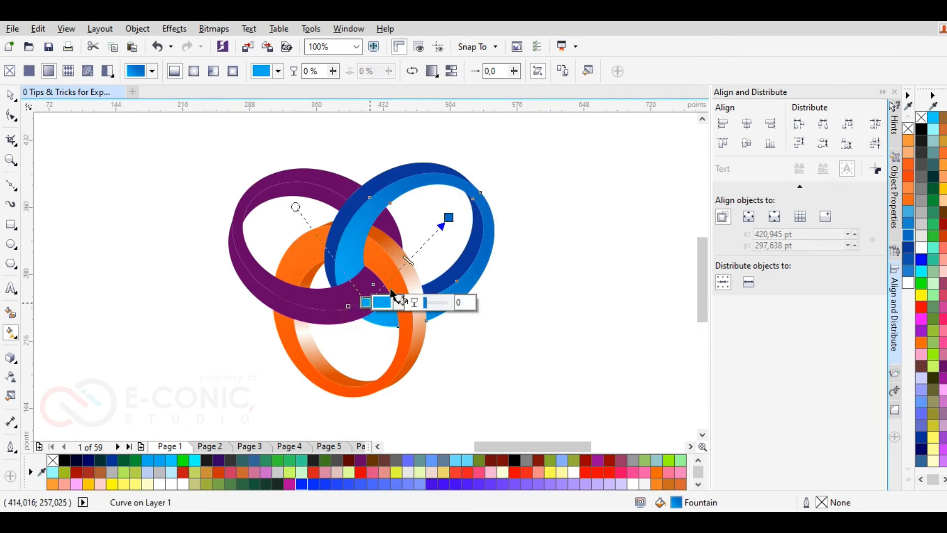
{"action": "left_click_drag", "start_coordinate": [447, 218], "coordinate": [442, 225]}
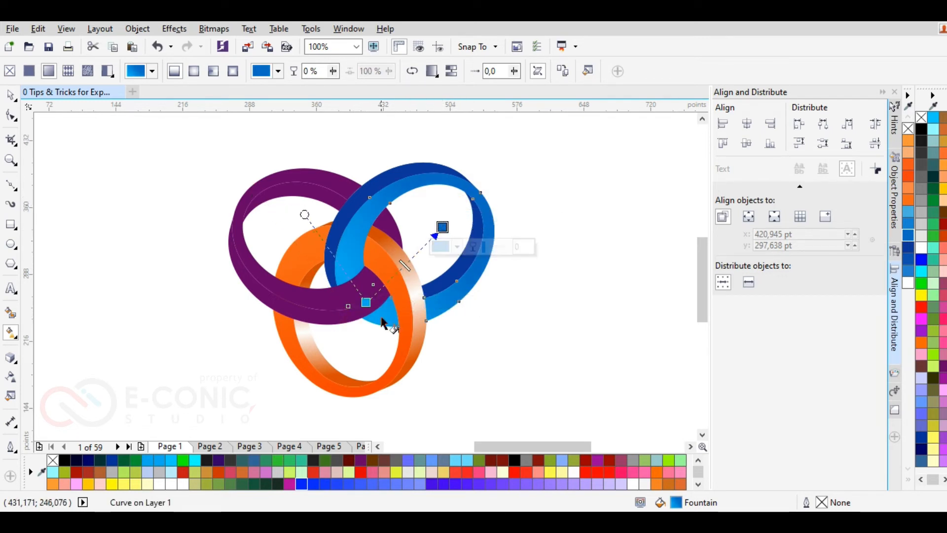
{"action": "left_click", "coordinate": [11, 96]}
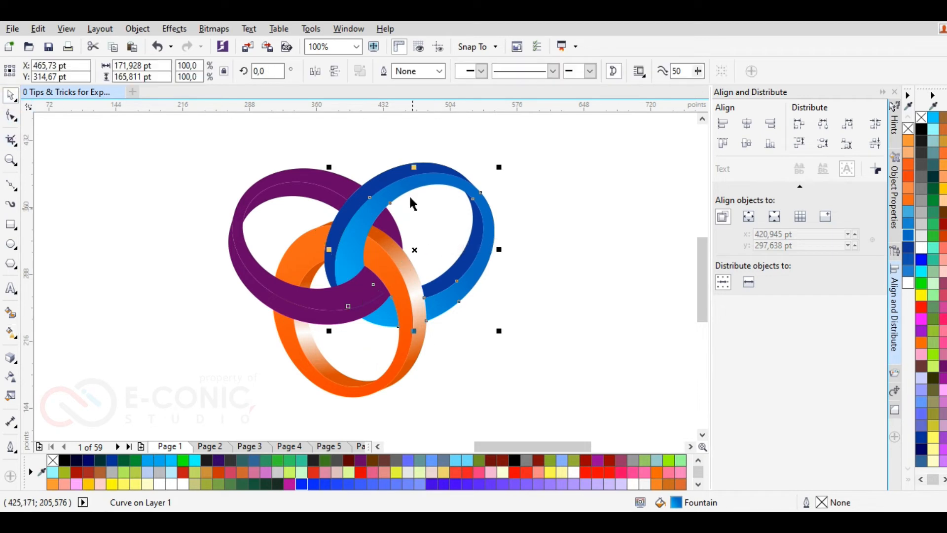
{"action": "left_click", "coordinate": [176, 313]}
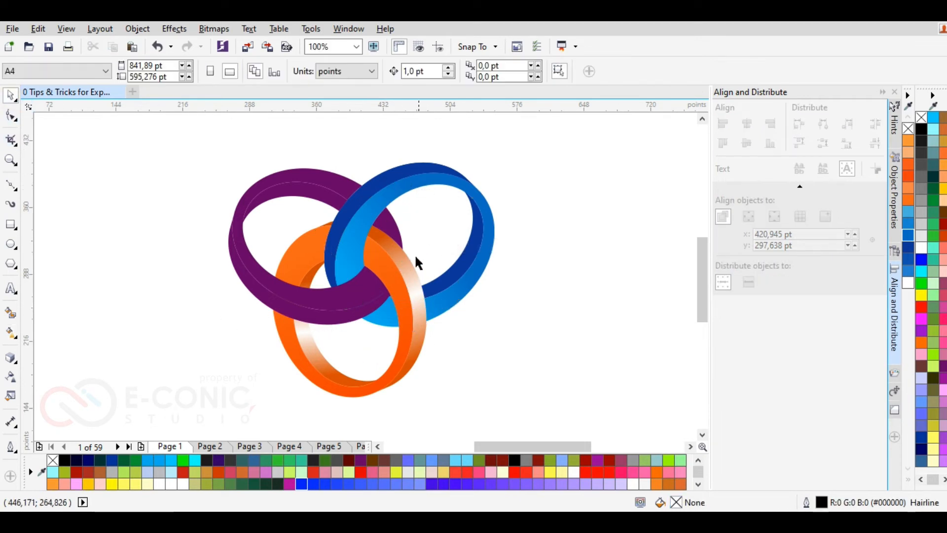
Step: Copy only the fill of the orange ring's shaded outer band onto the blue ring's upper outer band
{"action": "left_click", "coordinate": [376, 183]}
{"action": "left_click", "coordinate": [38, 29]}
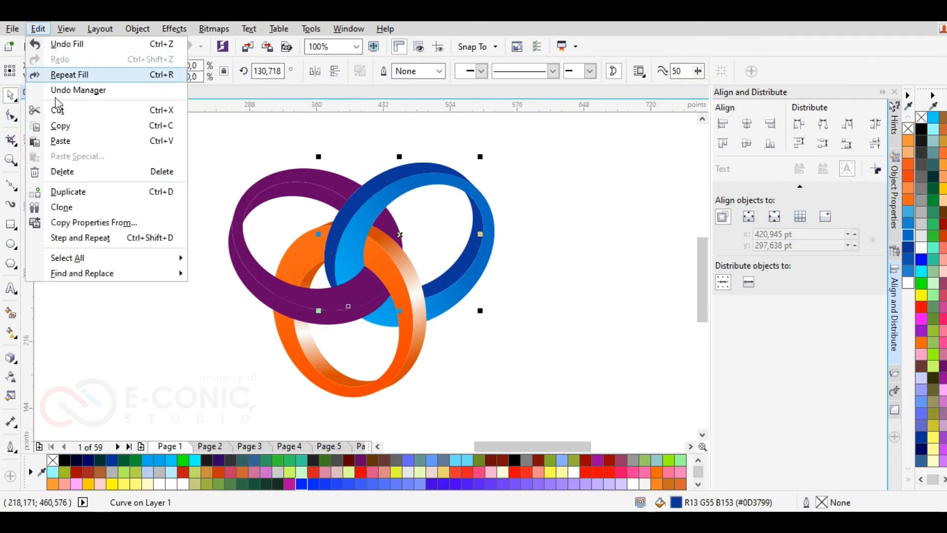
{"action": "left_click", "coordinate": [94, 223]}
{"action": "left_click", "coordinate": [482, 292]}
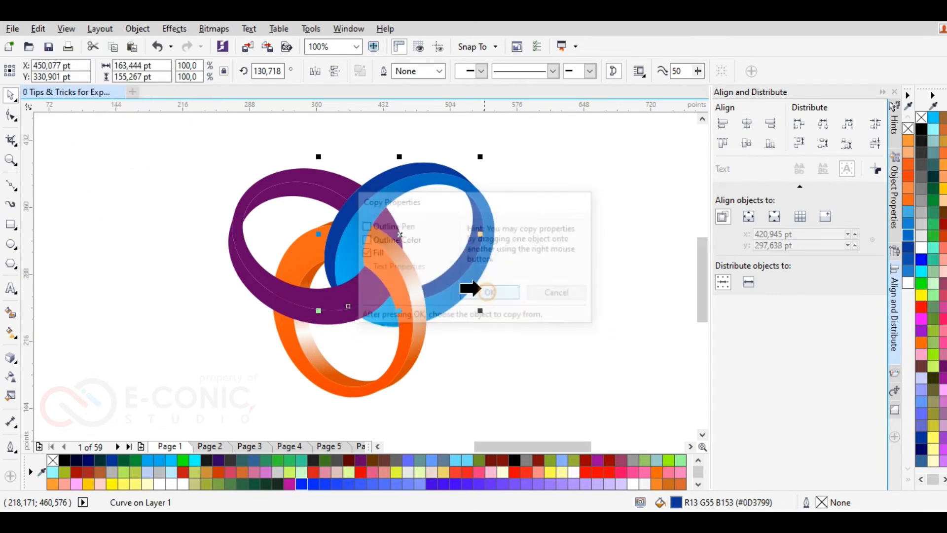
{"action": "left_click", "coordinate": [419, 284]}
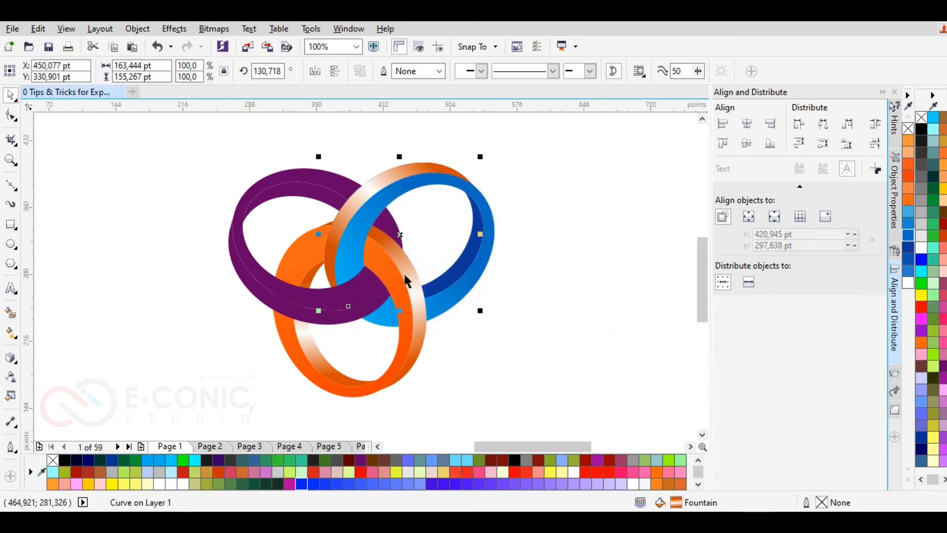
Step: Copy only the orange ring's orange-white inner band fill onto the blue ring's inner band
{"action": "left_click", "coordinate": [459, 279]}
{"action": "left_click", "coordinate": [38, 29]}
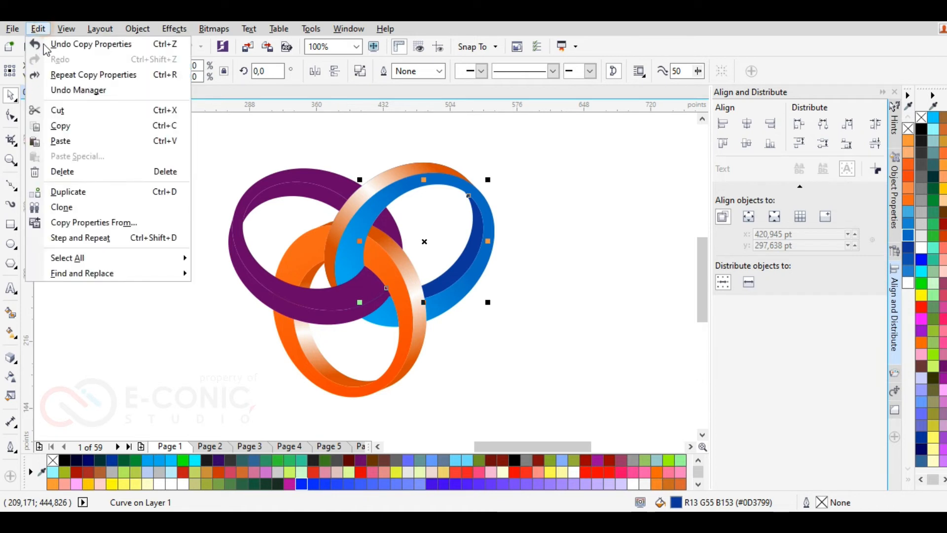
{"action": "left_click", "coordinate": [76, 223]}
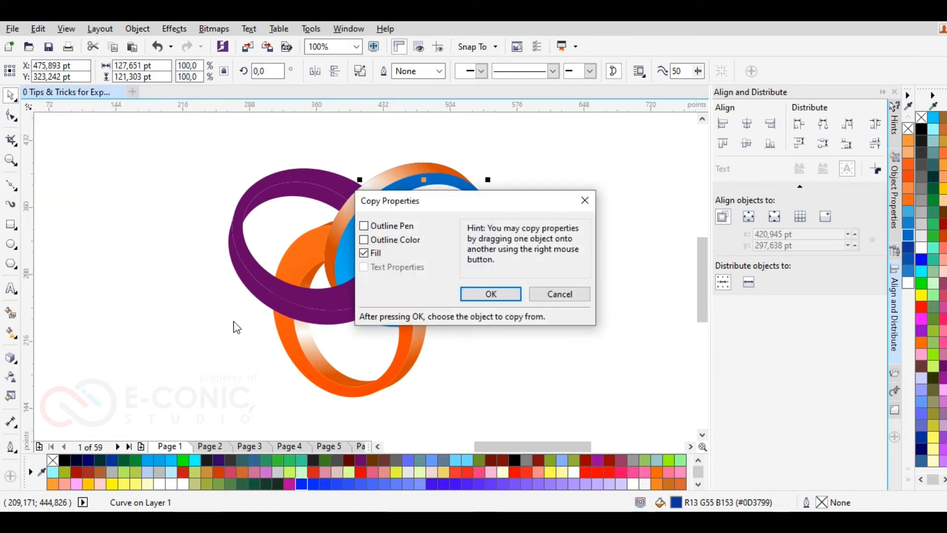
{"action": "left_click", "coordinate": [486, 294]}
{"action": "left_click", "coordinate": [308, 346]}
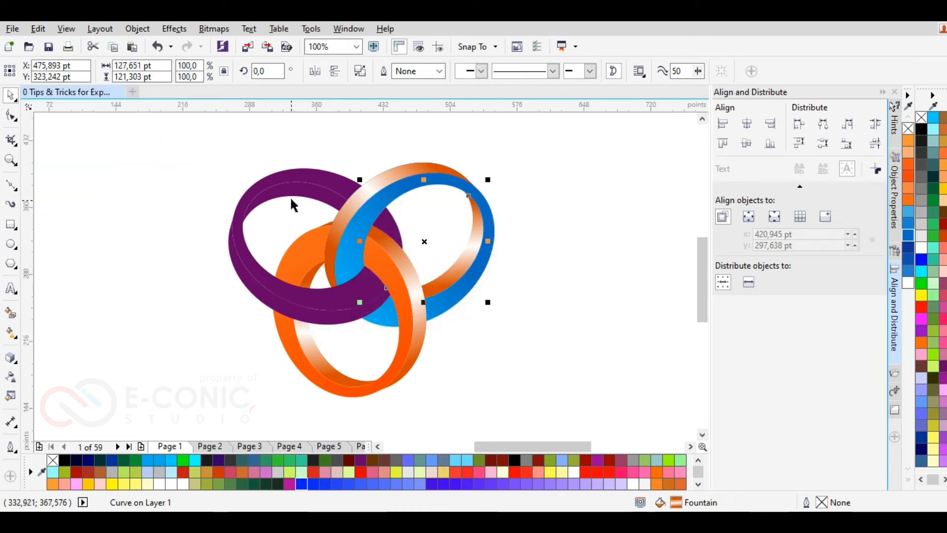
Step: Copy only the orange ring's orange-white inner band fill onto the purple ring's upper inner band
{"action": "left_click", "coordinate": [293, 183]}
{"action": "left_click", "coordinate": [38, 28]}
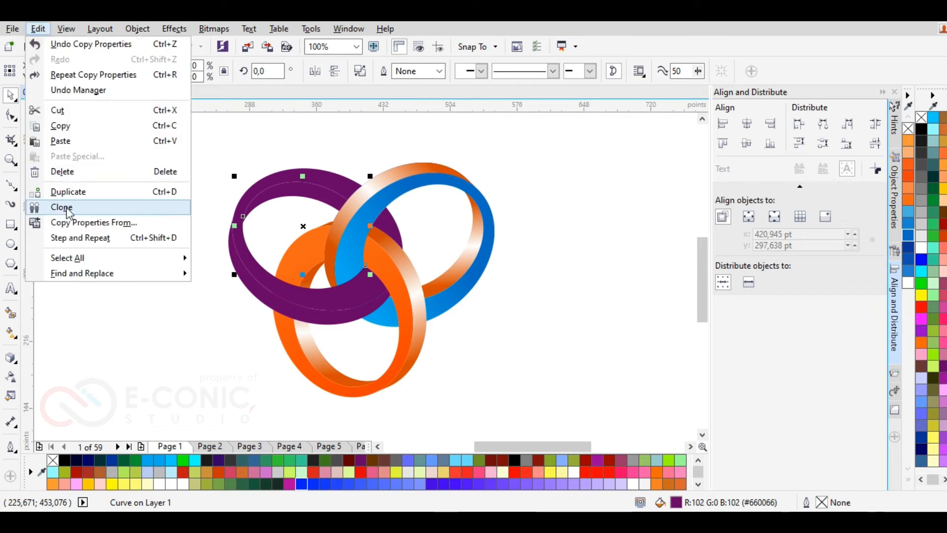
{"action": "left_click", "coordinate": [78, 223]}
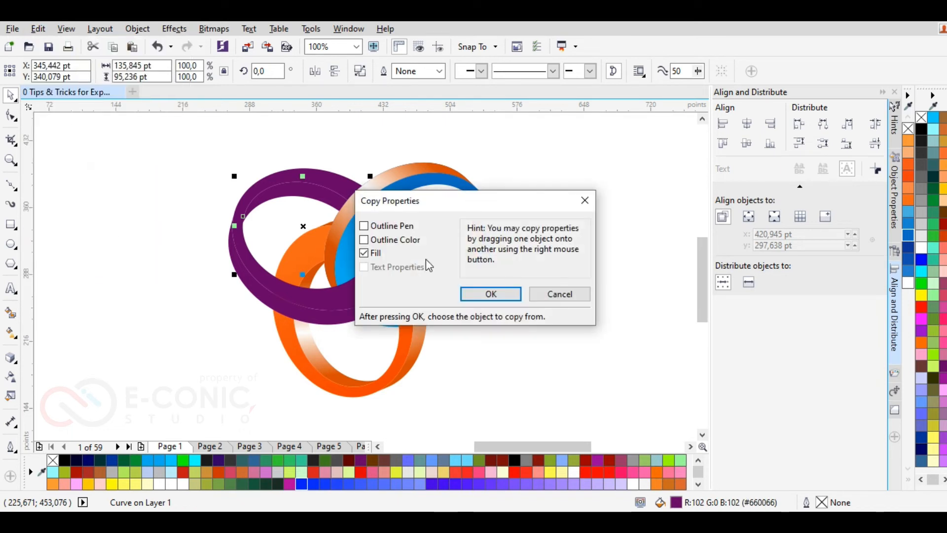
{"action": "left_click", "coordinate": [490, 294]}
{"action": "left_click", "coordinate": [309, 343]}
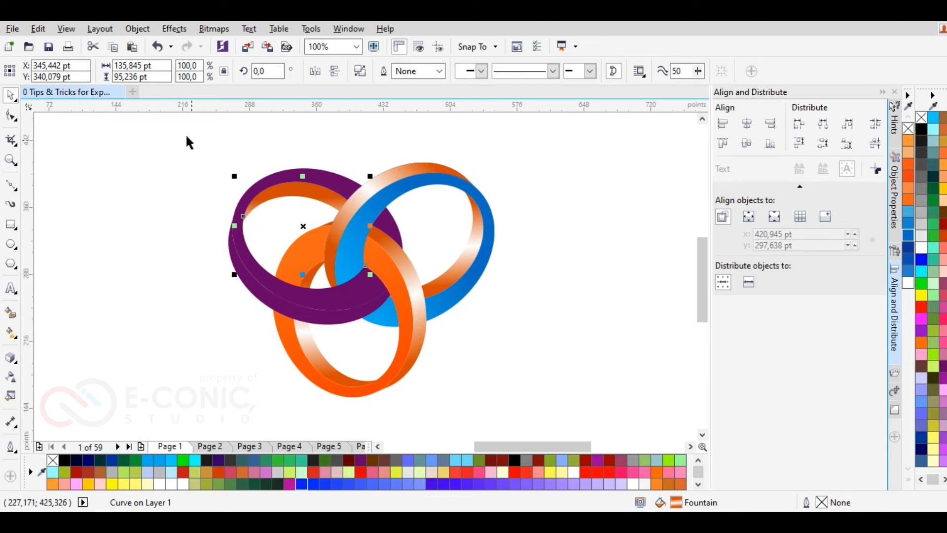
{"action": "left_click", "coordinate": [38, 29]}
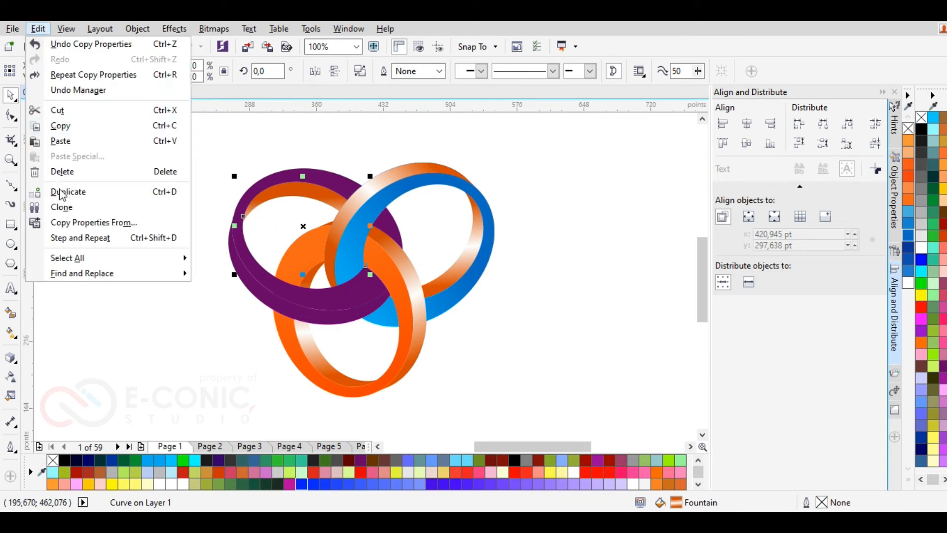
{"action": "left_click", "coordinate": [69, 223]}
{"action": "left_click", "coordinate": [488, 294]}
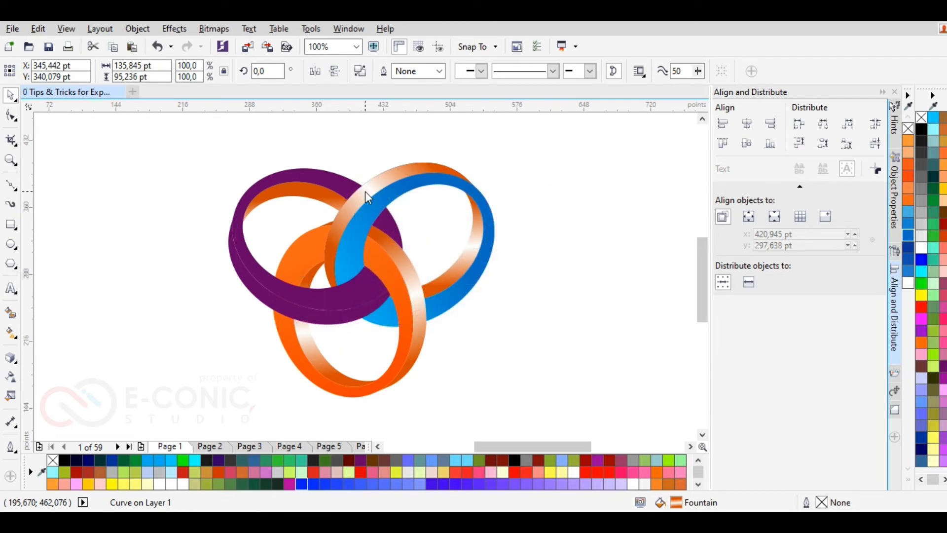
{"action": "left_click", "coordinate": [95, 211]}
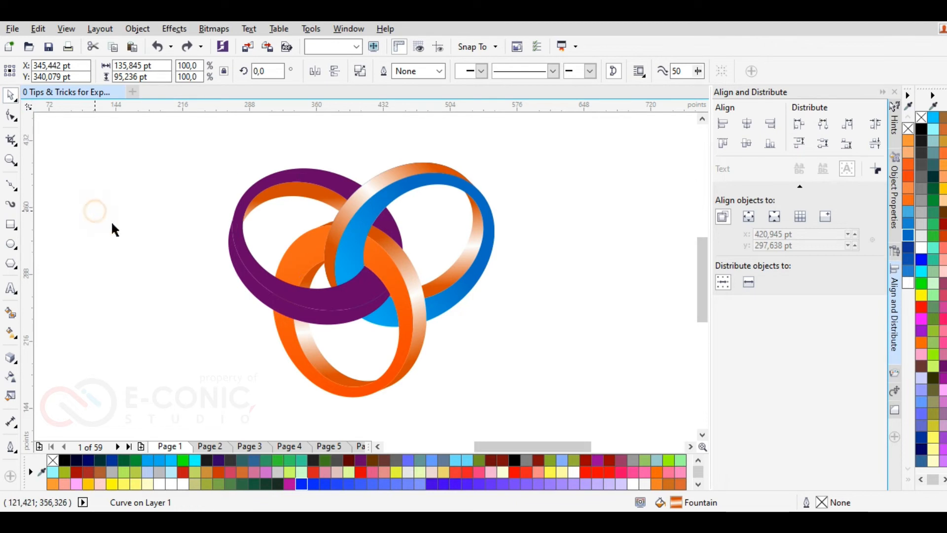
Step: Copy only the orange-white gradient fill from the purple ring's inner band onto its lower outer band
{"action": "left_click", "coordinate": [259, 301]}
{"action": "left_click", "coordinate": [39, 28]}
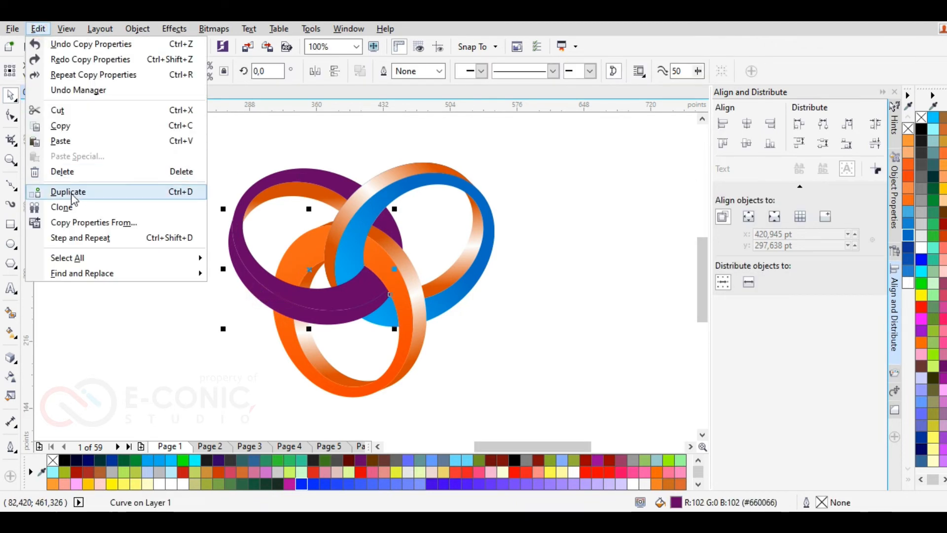
{"action": "left_click", "coordinate": [83, 220]}
{"action": "left_click", "coordinate": [468, 295]}
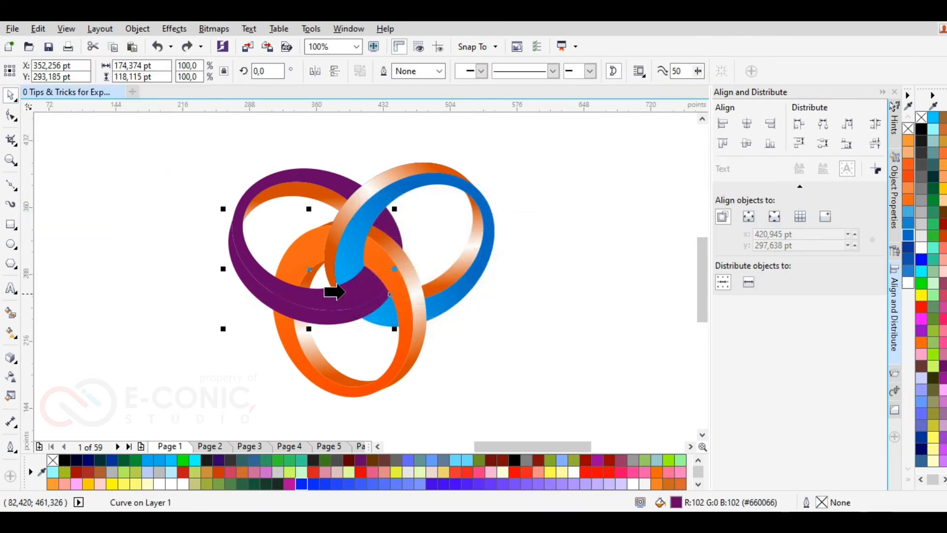
{"action": "left_click", "coordinate": [327, 205]}
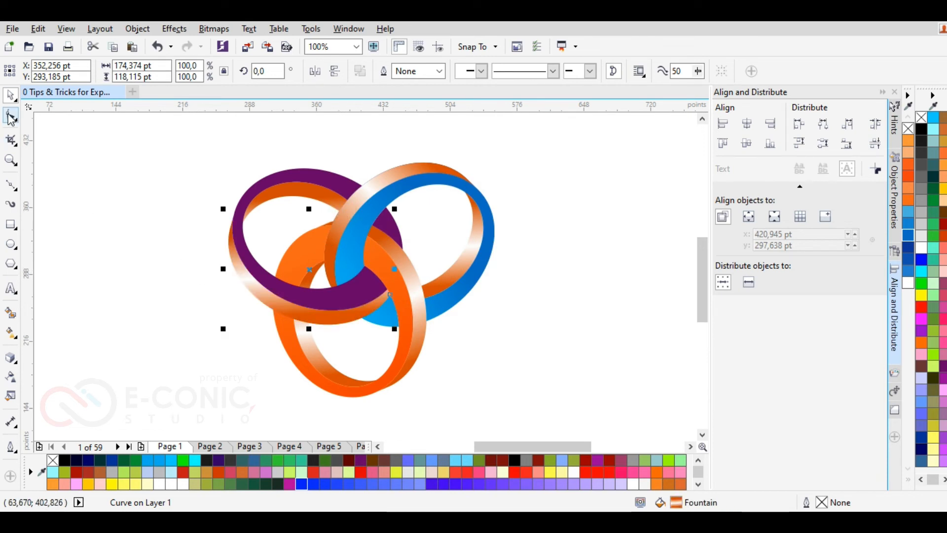
Step: Set the start colour of the purple ring's outer band gradient to the purple sampled from the ring's face
{"action": "left_click", "coordinate": [11, 333]}
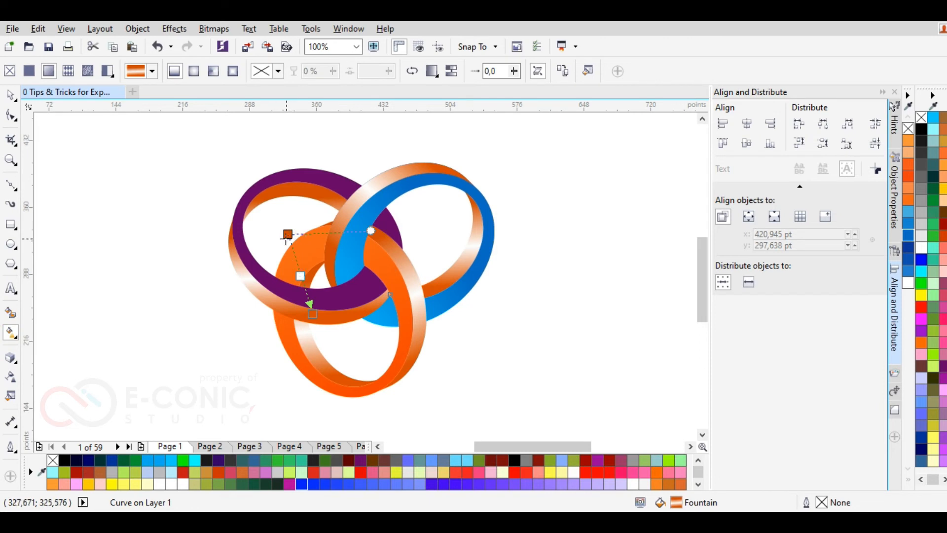
{"action": "left_click", "coordinate": [288, 234]}
{"action": "left_click", "coordinate": [321, 227]}
{"action": "left_click", "coordinate": [352, 257]}
{"action": "left_click", "coordinate": [337, 183]}
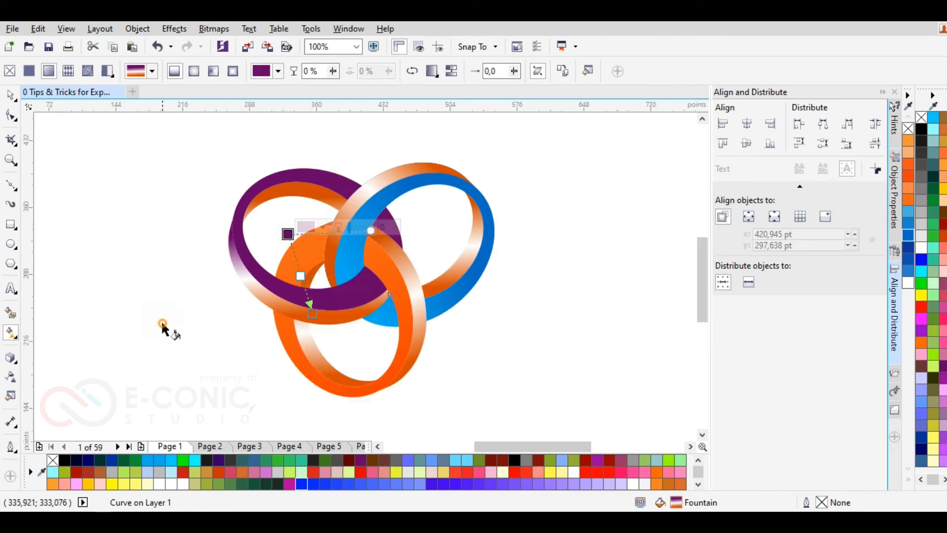
Step: Set the end colour of the purple ring's outer band gradient to the same purple sampled from the ring's face
{"action": "left_click", "coordinate": [312, 313]}
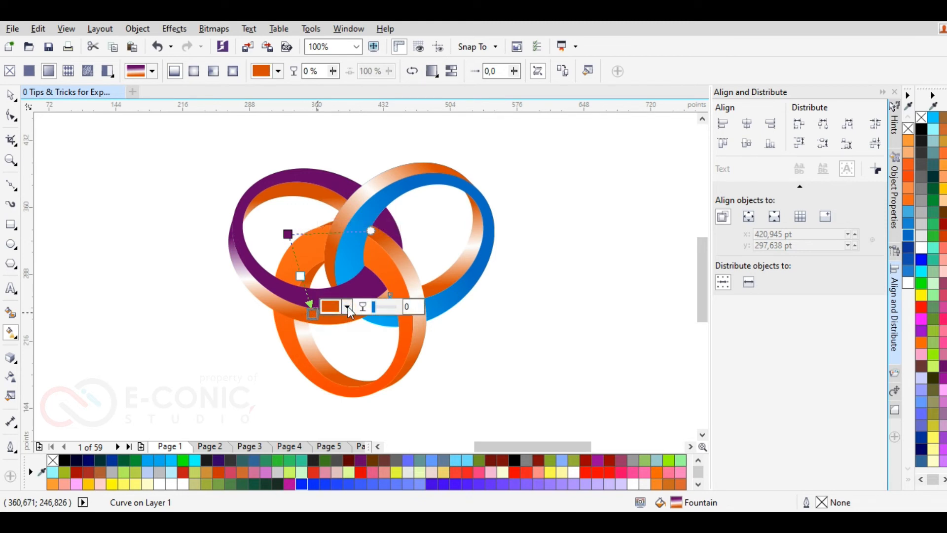
{"action": "left_click", "coordinate": [348, 307]}
{"action": "left_click", "coordinate": [377, 335]}
{"action": "left_click", "coordinate": [338, 284]}
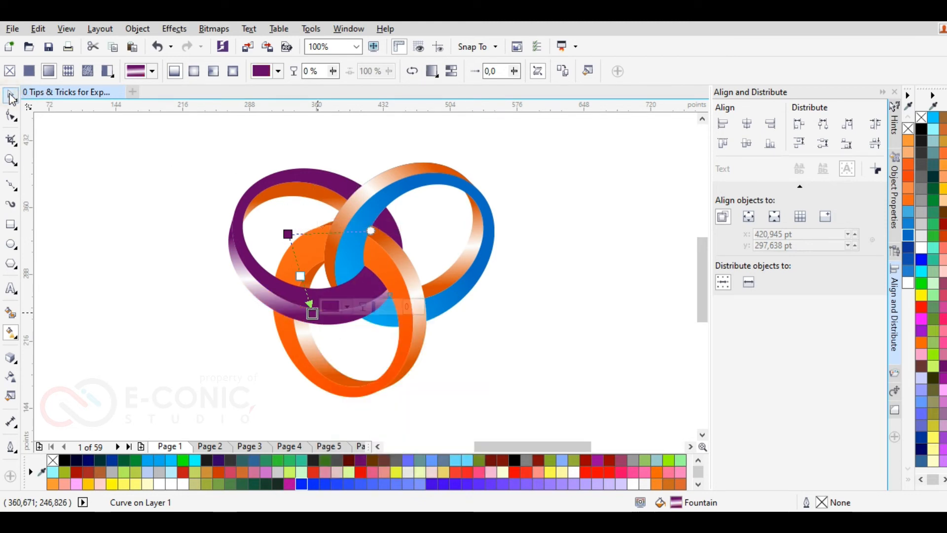
Step: Stretch the outer band's purple-white gradient nearly horizontally across the purple ring, from its outer left edge to its lower right end
{"action": "left_click_drag", "start_coordinate": [287, 233], "coordinate": [235, 246]}
{"action": "left_click_drag", "start_coordinate": [312, 313], "coordinate": [404, 280]}
{"action": "left_click_drag", "start_coordinate": [236, 246], "coordinate": [227, 294]}
{"action": "left_click_drag", "start_coordinate": [403, 280], "coordinate": [373, 285]}
{"action": "left_click_drag", "start_coordinate": [221, 285], "coordinate": [229, 273]}
Step: Copy only the purple-white gradient fill from the purple ring's outer band onto its upper inner band
{"action": "left_click", "coordinate": [337, 211]}
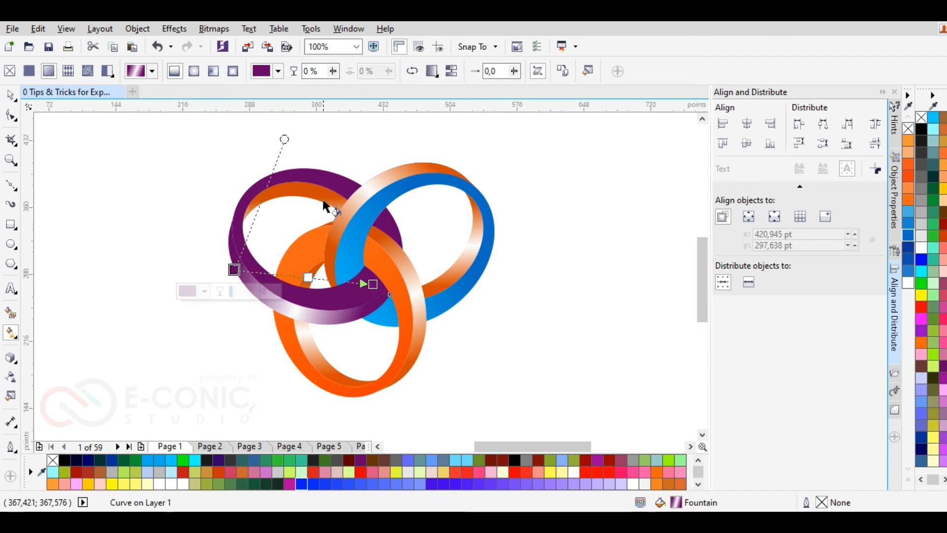
{"action": "left_click", "coordinate": [50, 31]}
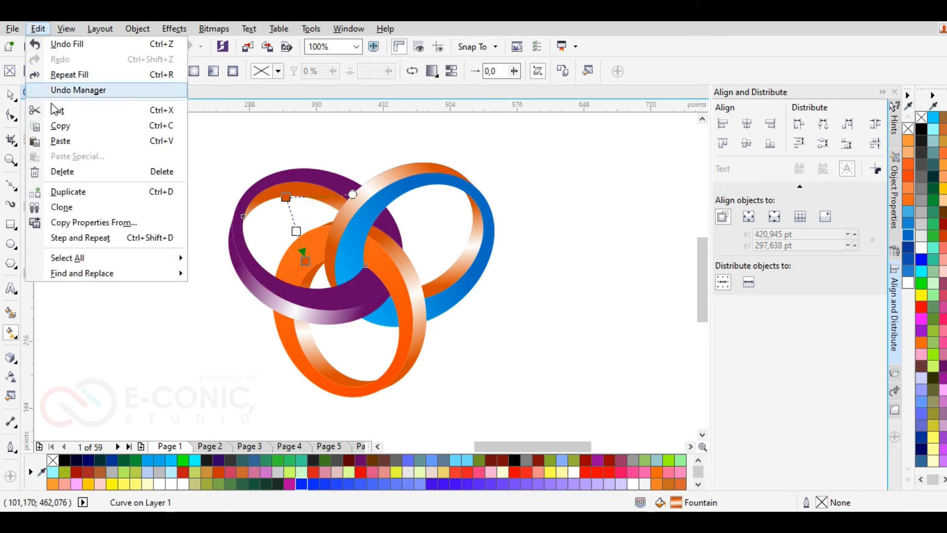
{"action": "left_click", "coordinate": [68, 220]}
{"action": "left_click", "coordinate": [490, 294]}
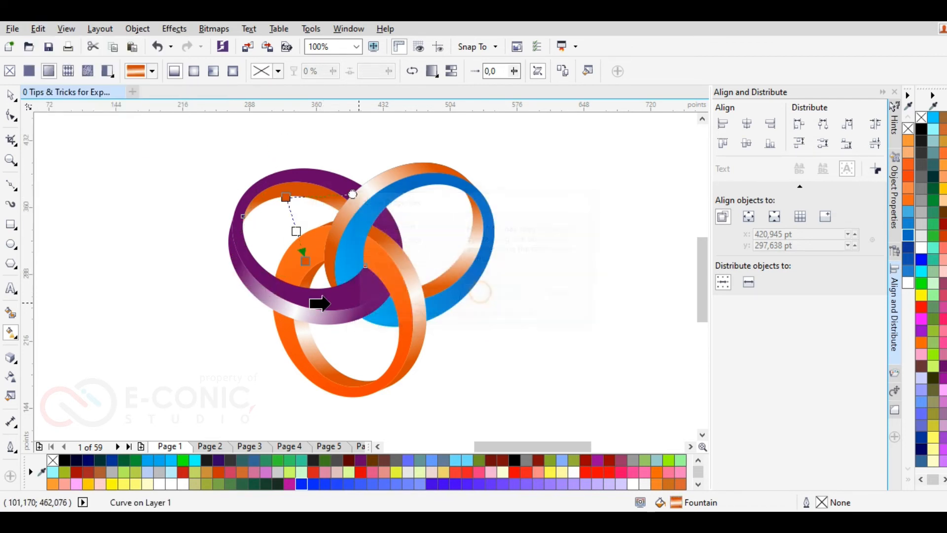
{"action": "left_click", "coordinate": [291, 311]}
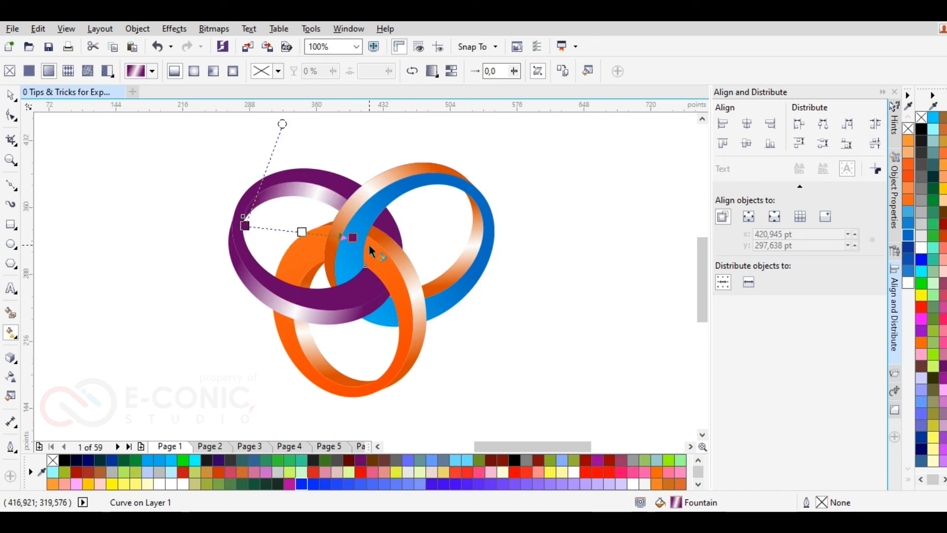
Step: Set the end colour of the blue ring's outer band gradient to the blue sampled from the ring's face
{"action": "left_click", "coordinate": [460, 282]}
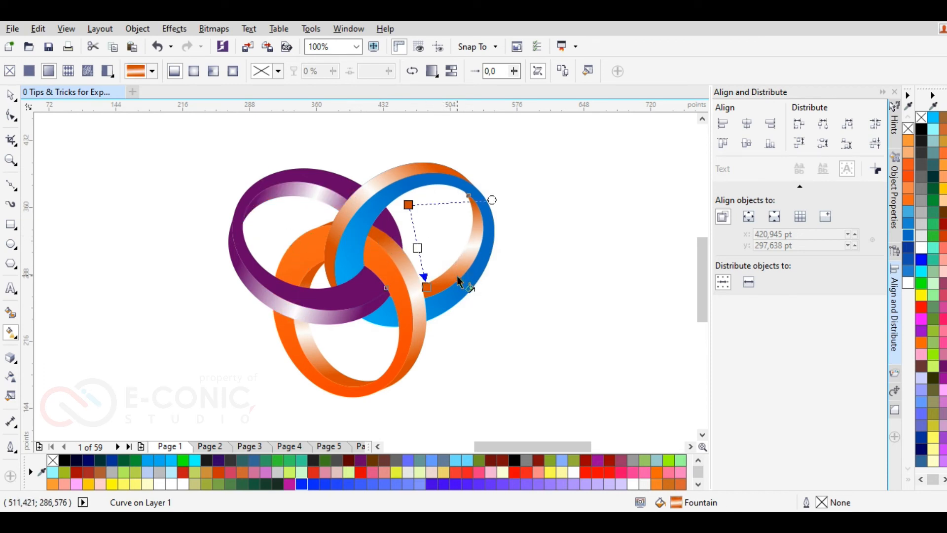
{"action": "left_click", "coordinate": [365, 194]}
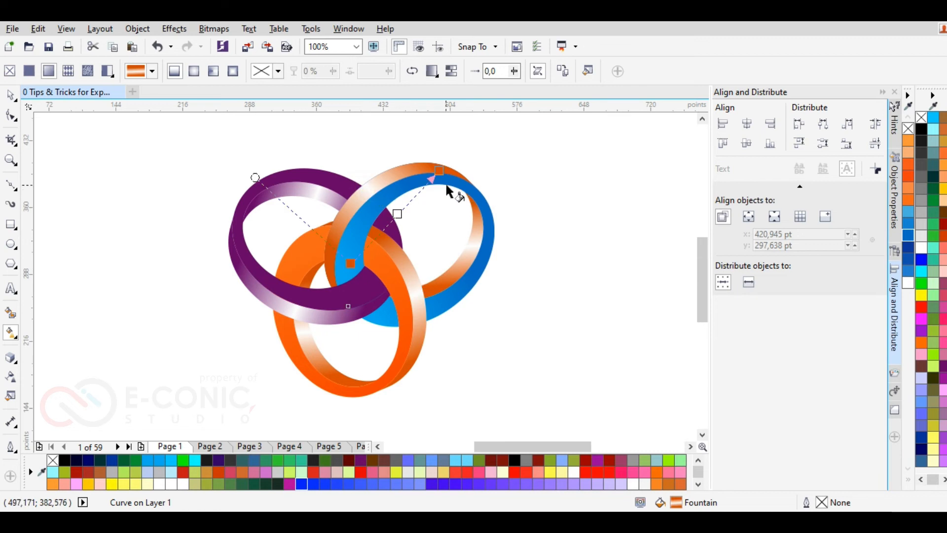
{"action": "left_click", "coordinate": [438, 170]}
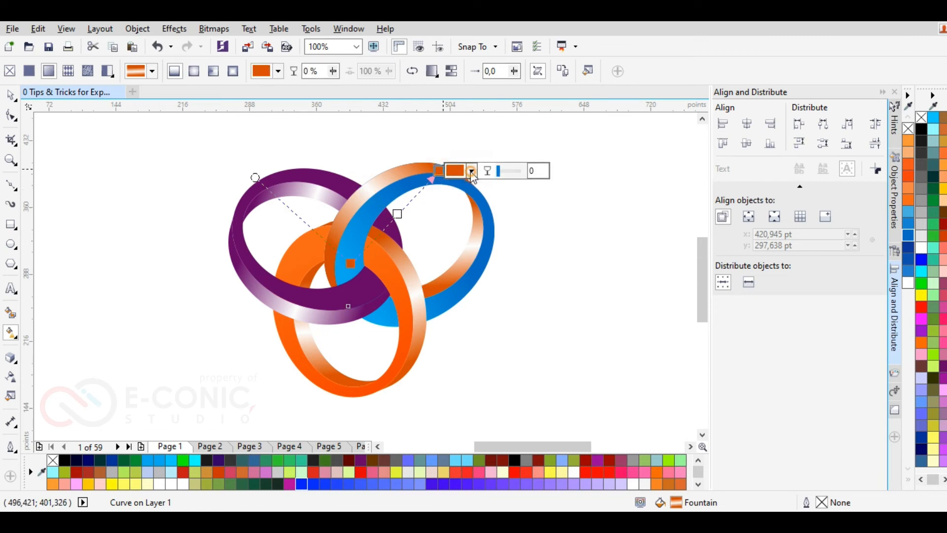
{"action": "left_click", "coordinate": [471, 171]}
{"action": "left_click", "coordinate": [501, 200]}
{"action": "left_click", "coordinate": [436, 177]}
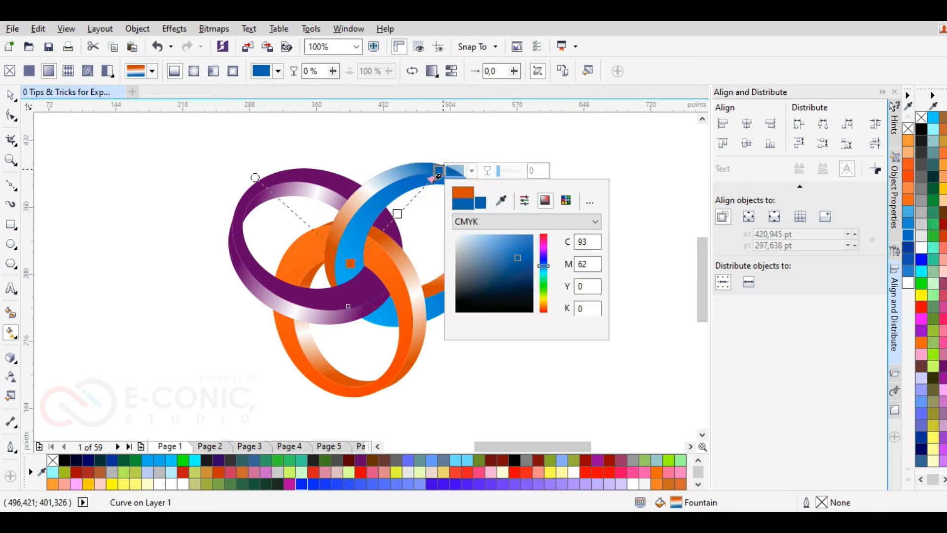
Step: Set the start colour of the blue ring's outer band gradient to the same blue sampled from the ring's face
{"action": "left_click", "coordinate": [349, 265]}
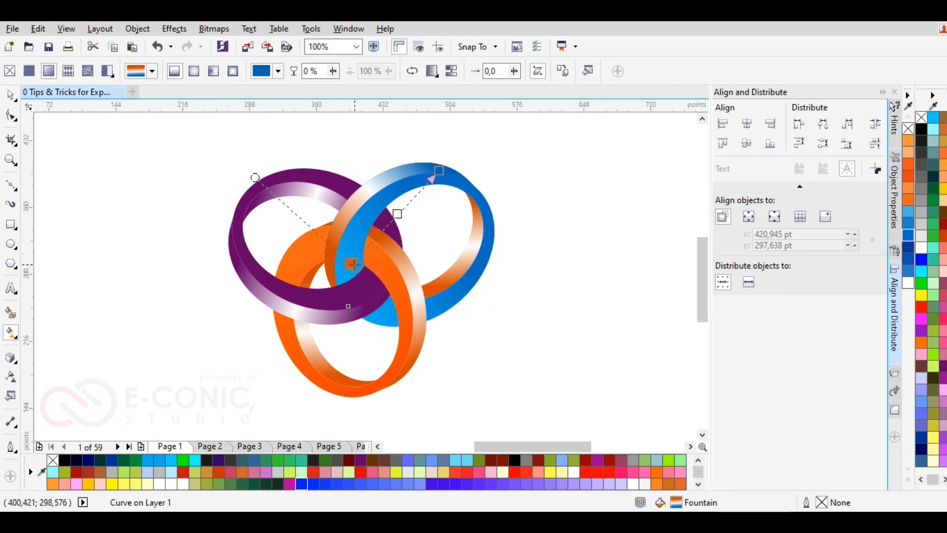
{"action": "left_click", "coordinate": [383, 263]}
{"action": "left_click", "coordinate": [413, 293]}
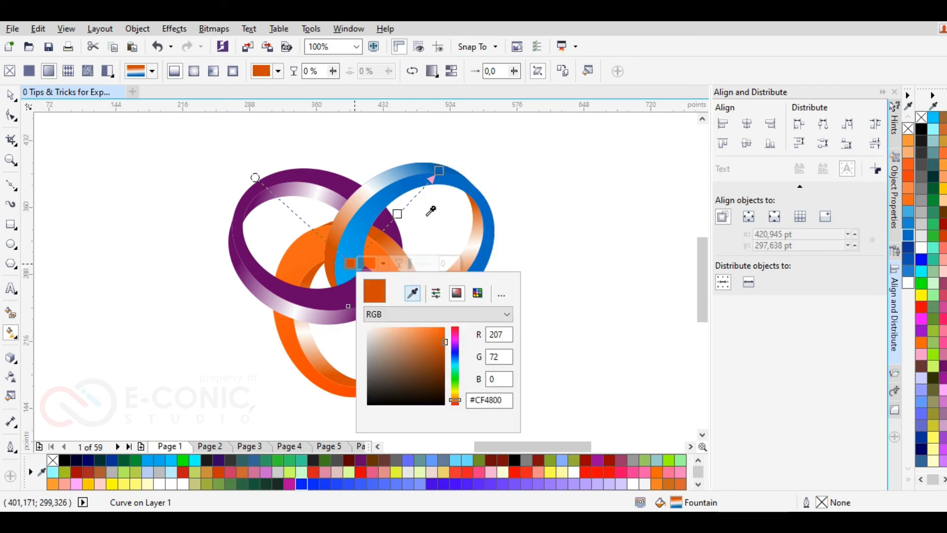
{"action": "left_click", "coordinate": [441, 179]}
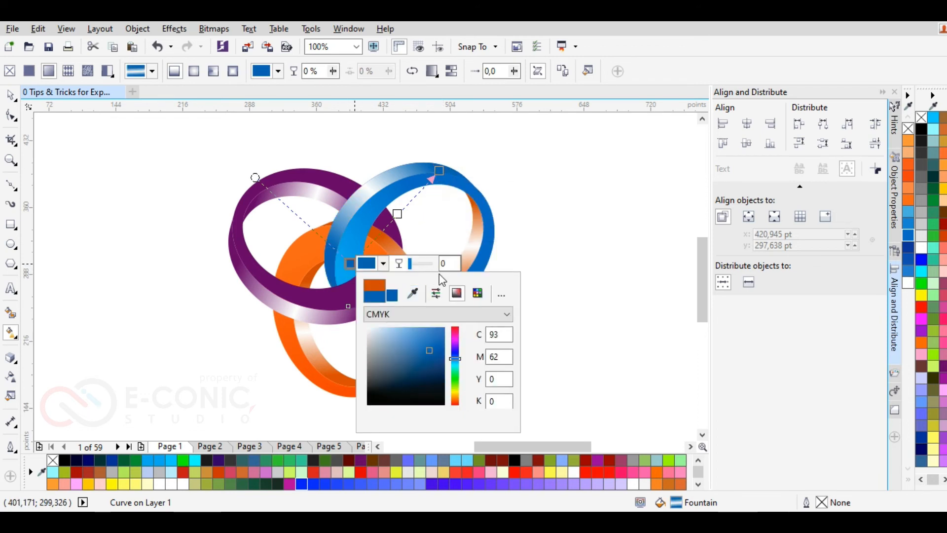
Step: Recolour both ends of the blue ring's outer band gradient with a palette blue and stretch it from the band's lower left end past its top
{"action": "left_click", "coordinate": [574, 242]}
{"action": "left_click_drag", "start_coordinate": [440, 171], "coordinate": [449, 150]}
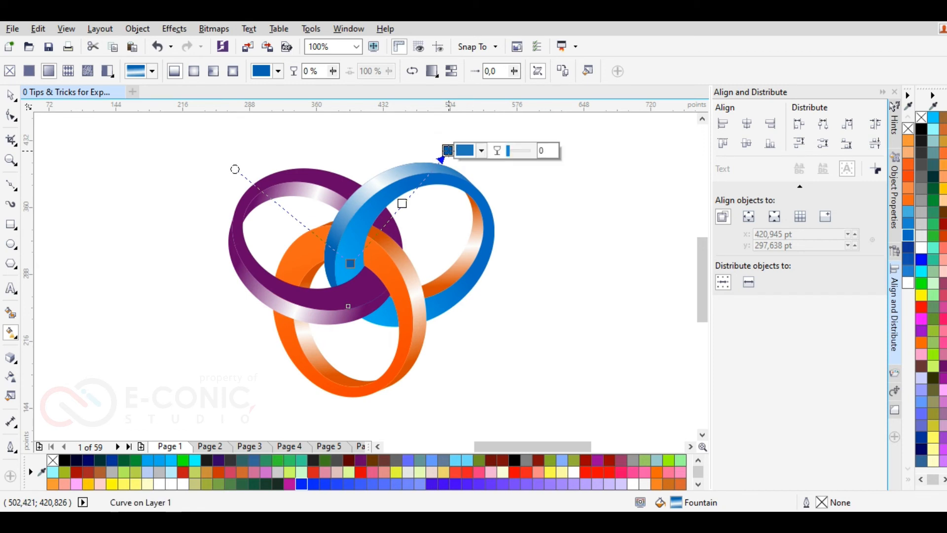
{"action": "left_click", "coordinate": [481, 150]}
{"action": "mouse_move", "coordinate": [514, 226]}
{"action": "left_mouse_down"}
{"action": "mouse_move", "coordinate": [544, 254]}
{"action": "mouse_move", "coordinate": [550, 221]}
{"action": "mouse_move", "coordinate": [544, 253]}
{"action": "left_mouse_up"}
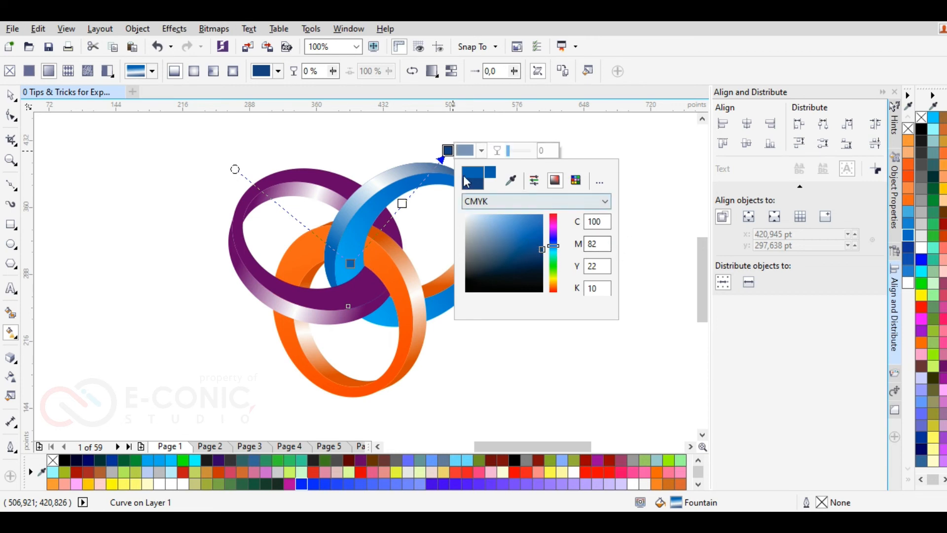
{"action": "left_click", "coordinate": [907, 235]}
{"action": "left_click", "coordinate": [362, 267]}
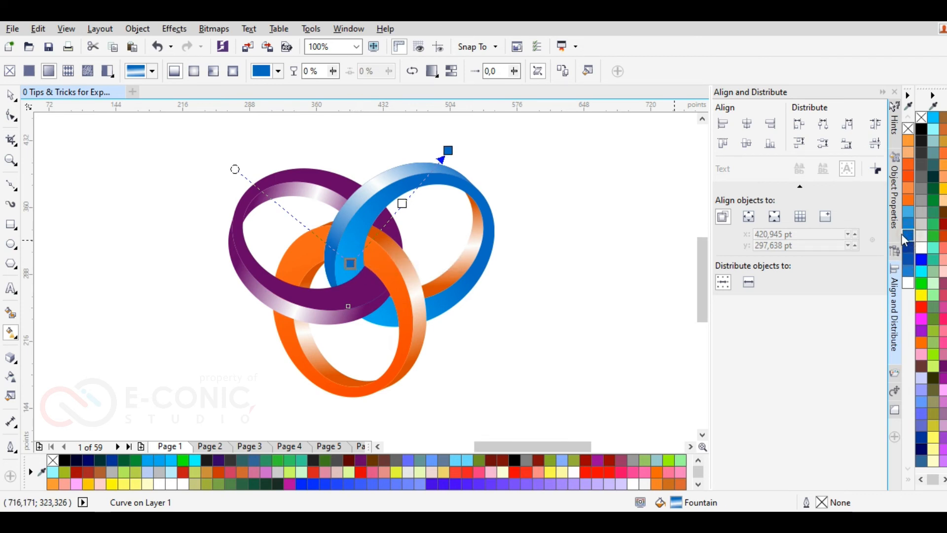
{"action": "left_click_drag", "start_coordinate": [350, 264], "coordinate": [334, 276]}
{"action": "mouse_move", "coordinate": [445, 151]}
{"action": "left_mouse_down"}
{"action": "mouse_move", "coordinate": [437, 143]}
{"action": "mouse_move", "coordinate": [440, 151]}
{"action": "left_mouse_up"}
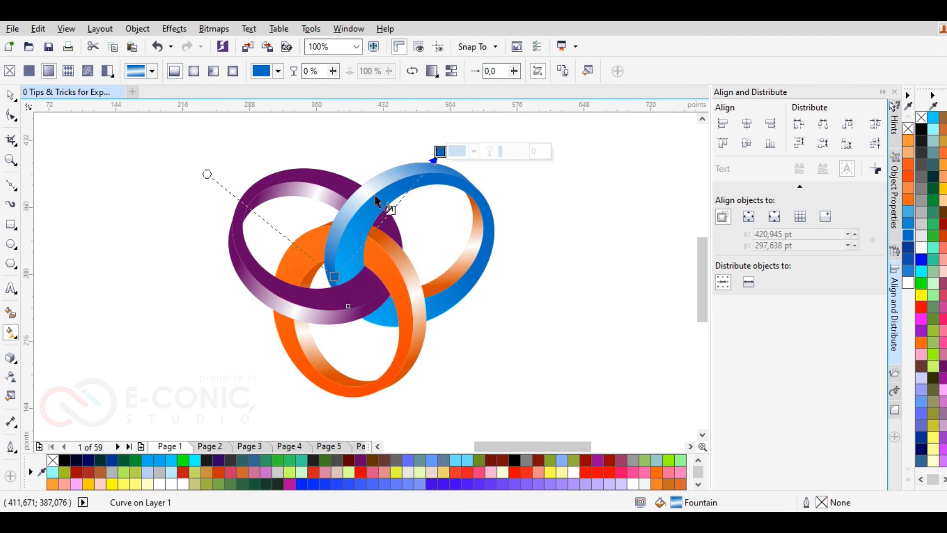
Step: Copy the blue-white gradient fill from the blue ring's outer band onto its orange inner band
{"action": "left_click", "coordinate": [413, 256]}
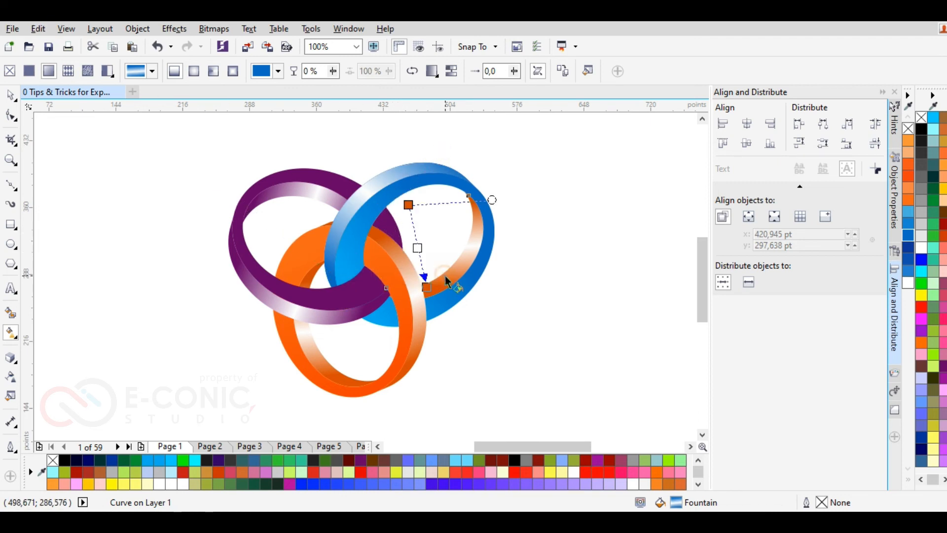
{"action": "left_click", "coordinate": [38, 30]}
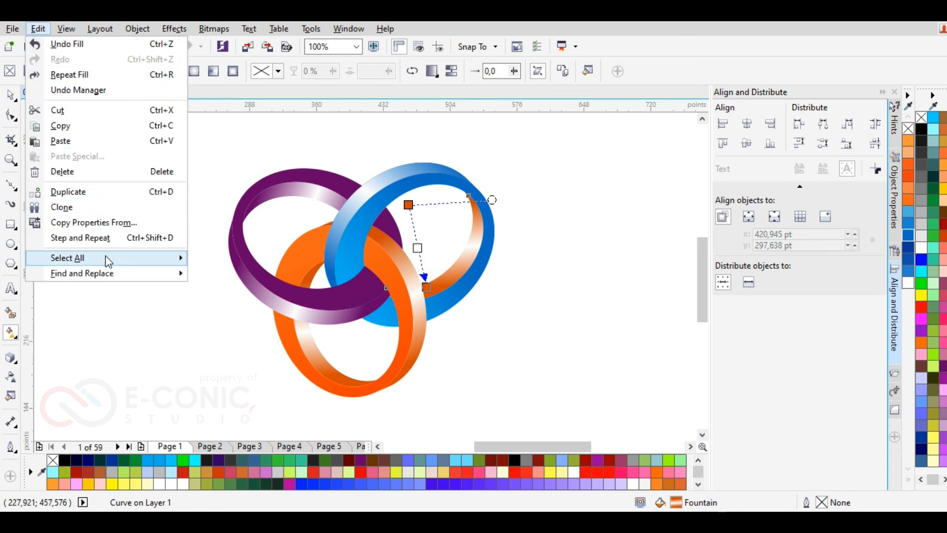
{"action": "left_click", "coordinate": [109, 222]}
{"action": "left_click", "coordinate": [491, 293]}
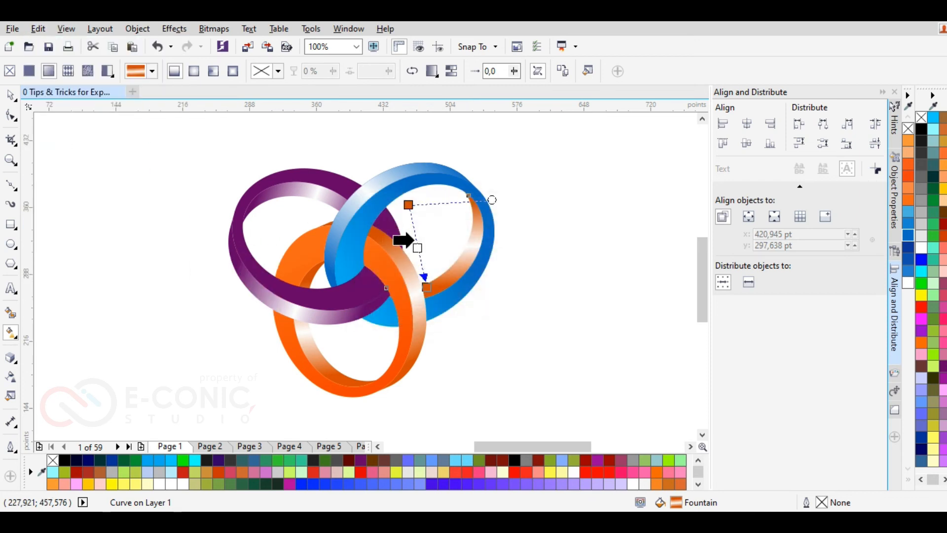
{"action": "left_click", "coordinate": [370, 191]}
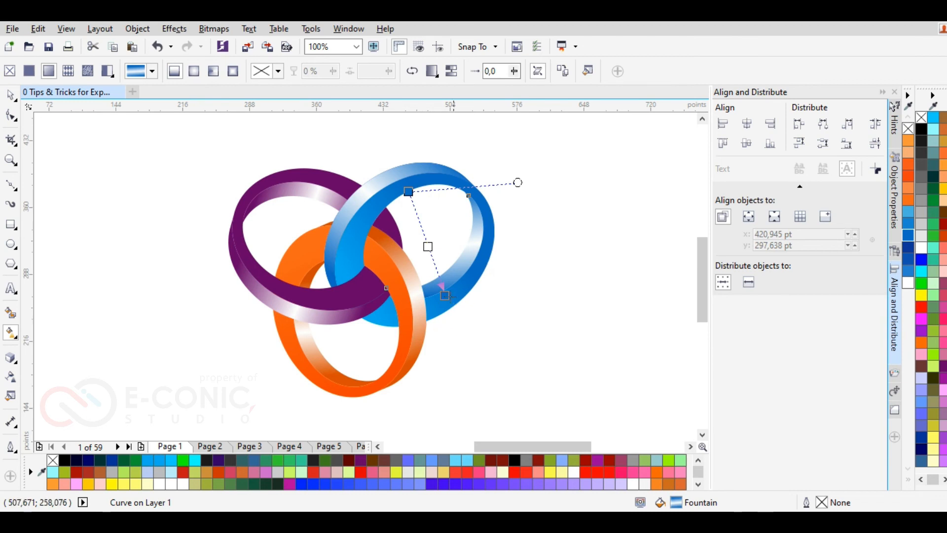
Step: Run the inner band's blue-white gradient diagonally from the band's upper end down to its lower left end, with the white highlight on the right curve
{"action": "left_click_drag", "start_coordinate": [408, 191], "coordinate": [478, 206]}
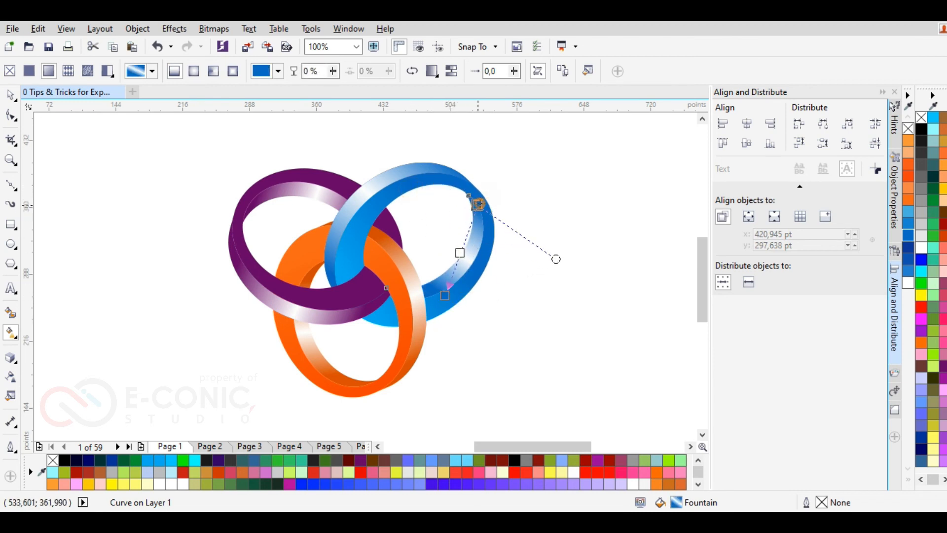
{"action": "mouse_move", "coordinate": [478, 203]}
{"action": "left_mouse_down"}
{"action": "mouse_move", "coordinate": [495, 189]}
{"action": "mouse_move", "coordinate": [493, 222]}
{"action": "mouse_move", "coordinate": [507, 237]}
{"action": "mouse_move", "coordinate": [431, 296]}
{"action": "mouse_move", "coordinate": [511, 217]}
{"action": "left_mouse_up"}
{"action": "left_click", "coordinate": [514, 215]}
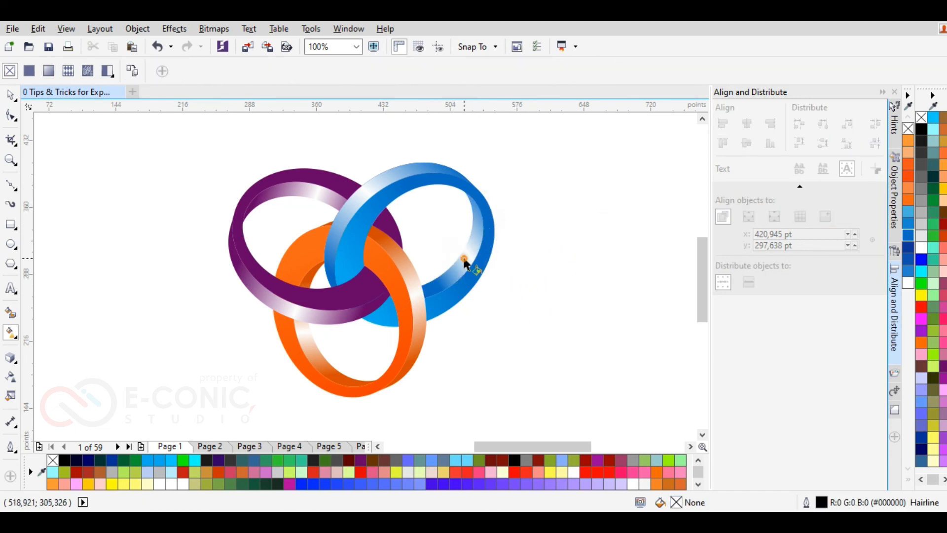
{"action": "left_click", "coordinate": [433, 307]}
{"action": "mouse_move", "coordinate": [443, 295]}
{"action": "left_mouse_down"}
{"action": "mouse_move", "coordinate": [425, 290]}
{"action": "mouse_move", "coordinate": [433, 303]}
{"action": "mouse_move", "coordinate": [416, 309]}
{"action": "left_mouse_up"}
{"action": "left_click_drag", "start_coordinate": [507, 222], "coordinate": [481, 192]}
{"action": "left_click_drag", "start_coordinate": [411, 302], "coordinate": [431, 280]}
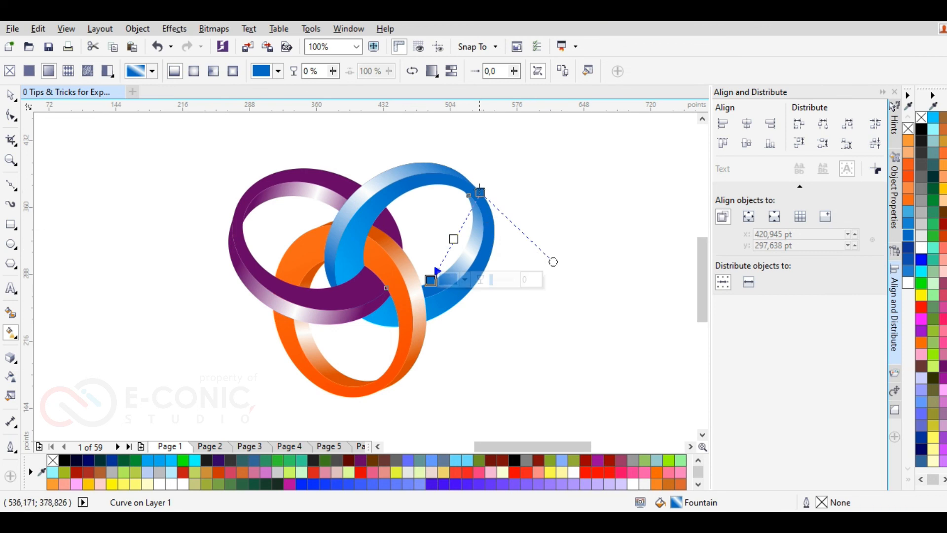
{"action": "left_click_drag", "start_coordinate": [479, 192], "coordinate": [468, 200]}
{"action": "mouse_move", "coordinate": [535, 256]}
{"action": "left_mouse_down"}
{"action": "mouse_move", "coordinate": [548, 220]}
{"action": "mouse_move", "coordinate": [547, 249]}
{"action": "left_mouse_up"}
{"action": "left_click", "coordinate": [553, 191]}
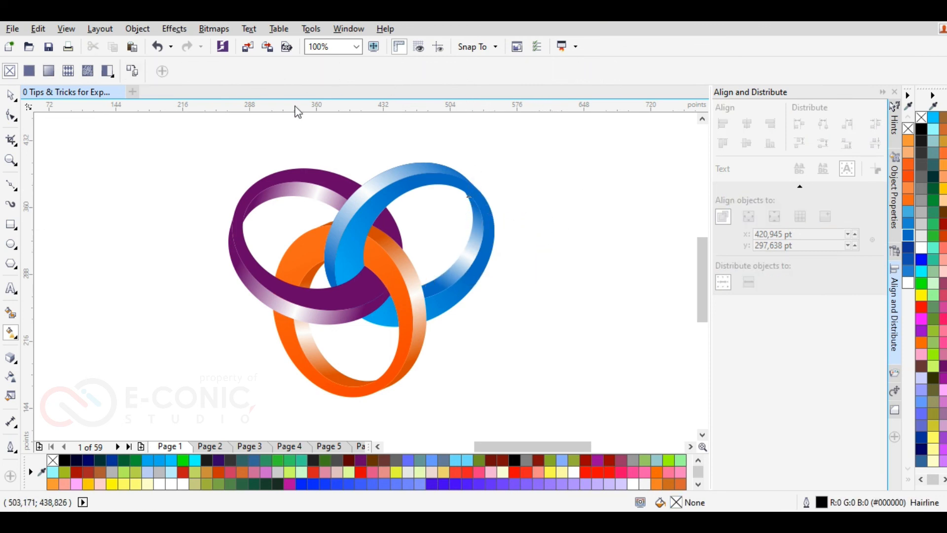
Step: Add a page-sized rectangle of 841,89 × 595,276 pt behind the rings and remove its outline
{"action": "left_click", "coordinate": [9, 95]}
{"action": "left_click_drag", "start_coordinate": [374, 320], "coordinate": [549, 422]}
{"action": "key", "text": "shift+F2"}
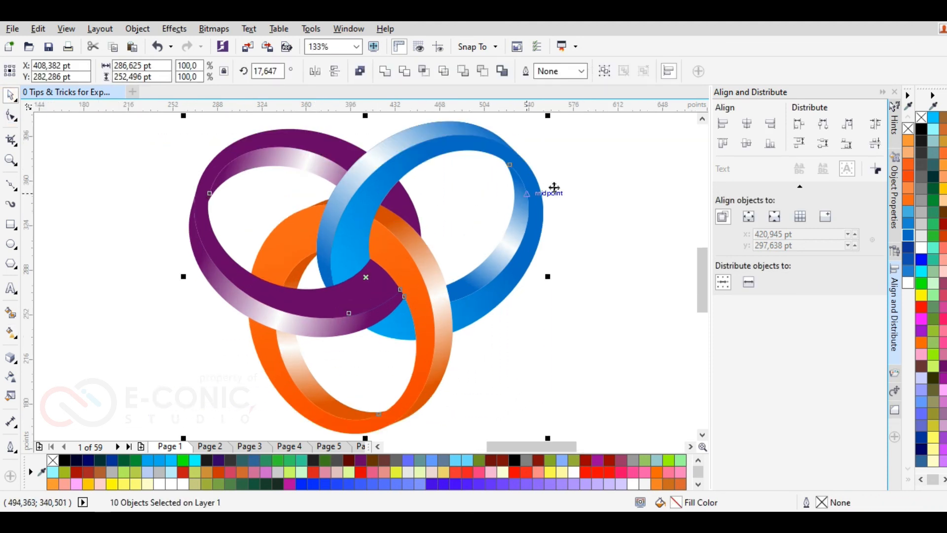
{"action": "left_click", "coordinate": [607, 170]}
{"action": "scroll", "coordinate": [569, 321], "scroll_direction": "down", "scroll_amount": 3}
{"action": "scroll", "coordinate": [569, 322], "scroll_direction": "down", "scroll_amount": 2}
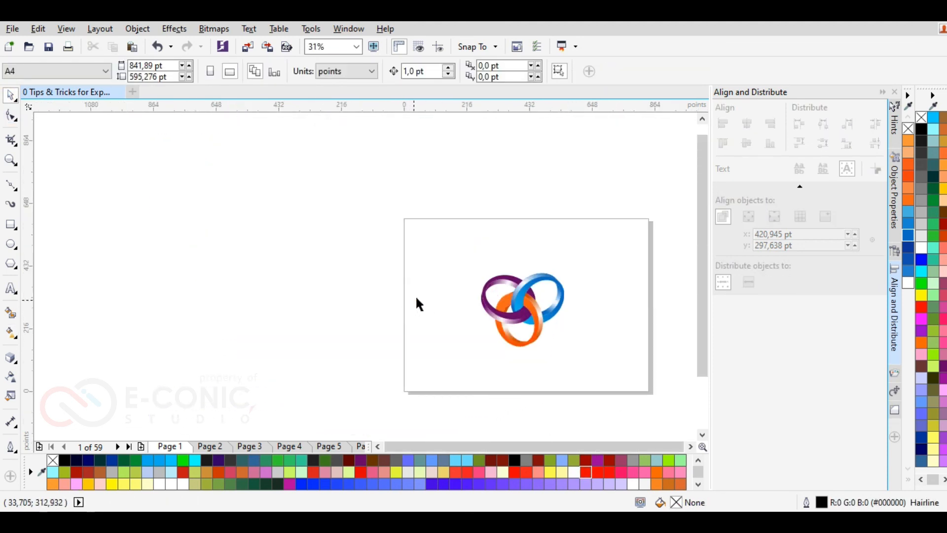
{"action": "double_click", "coordinate": [11, 225]}
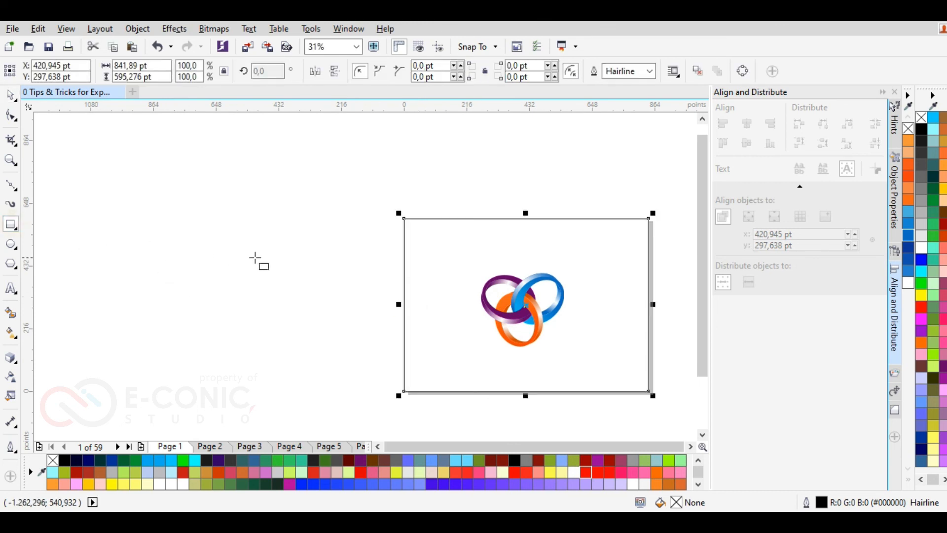
{"action": "key", "text": "shift+F2"}
{"action": "key", "text": "space"}
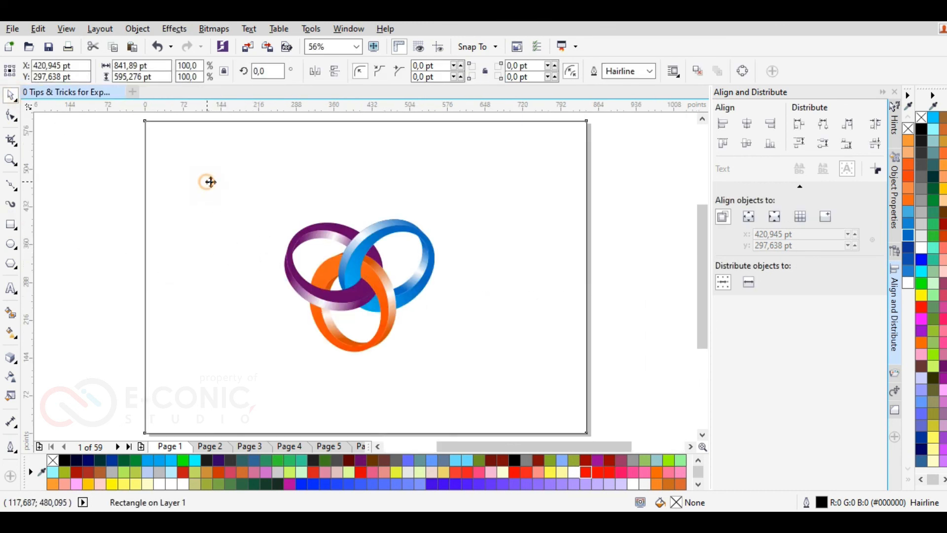
{"action": "right_click", "coordinate": [920, 117]}
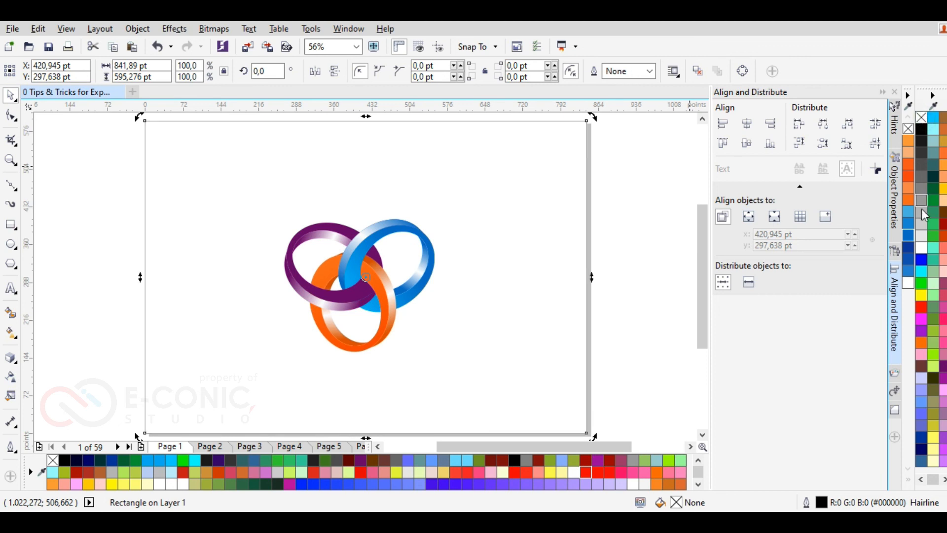
Step: Fill the background rectangle with the very dark grey #1A1A1A
{"action": "left_click", "coordinate": [921, 129]}
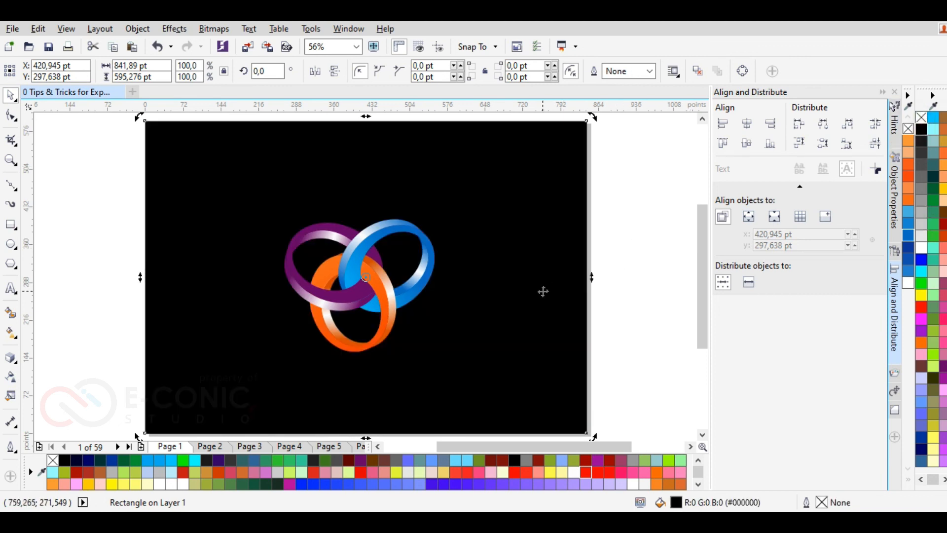
{"action": "left_click", "coordinate": [923, 142]}
{"action": "left_click", "coordinate": [924, 150]}
{"action": "left_click", "coordinate": [923, 147]}
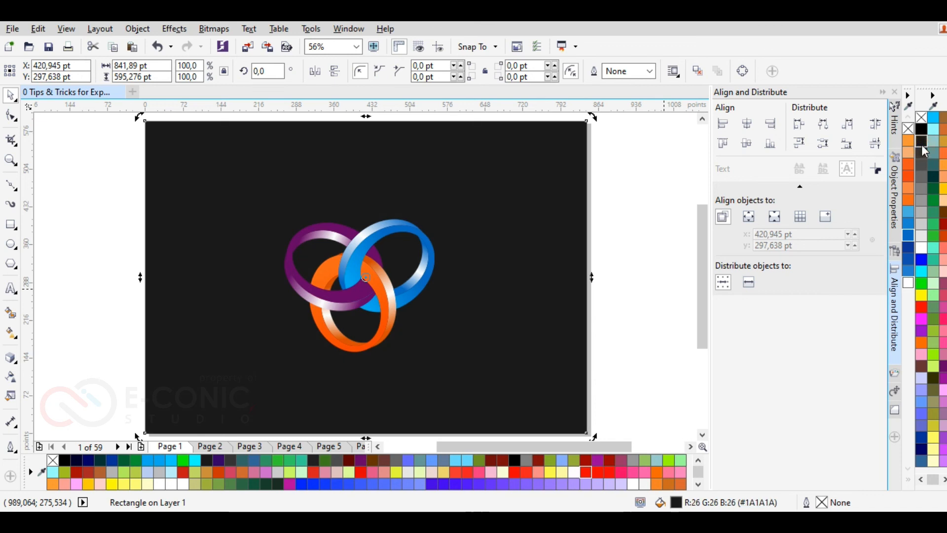
{"action": "left_click", "coordinate": [656, 199]}
Step: Enlarge all three rings together proportionally from their centre to about 436 × 384 pt
{"action": "scroll", "coordinate": [394, 259], "scroll_direction": "up", "scroll_amount": 4}
{"action": "scroll", "coordinate": [448, 236], "scroll_direction": "down", "scroll_amount": 3}
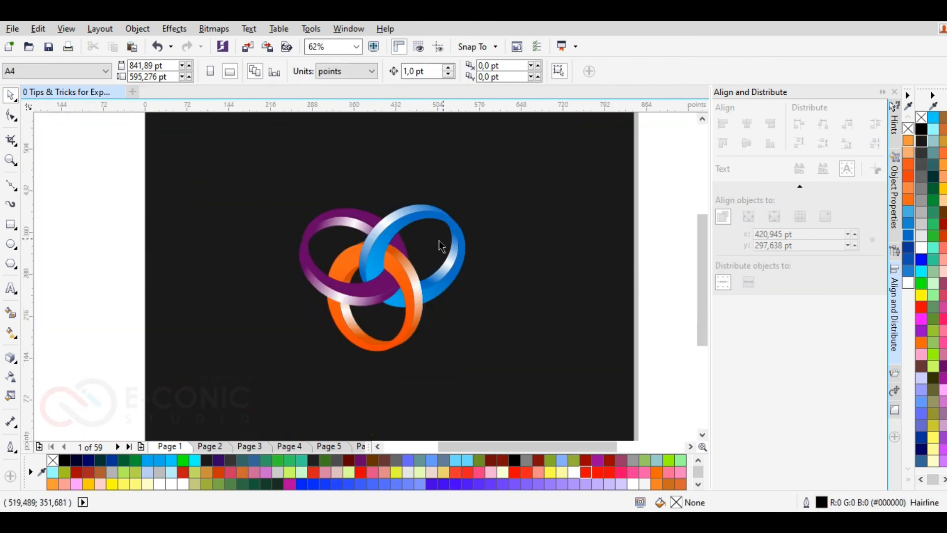
{"action": "left_click_drag", "start_coordinate": [96, 176], "coordinate": [511, 393]}
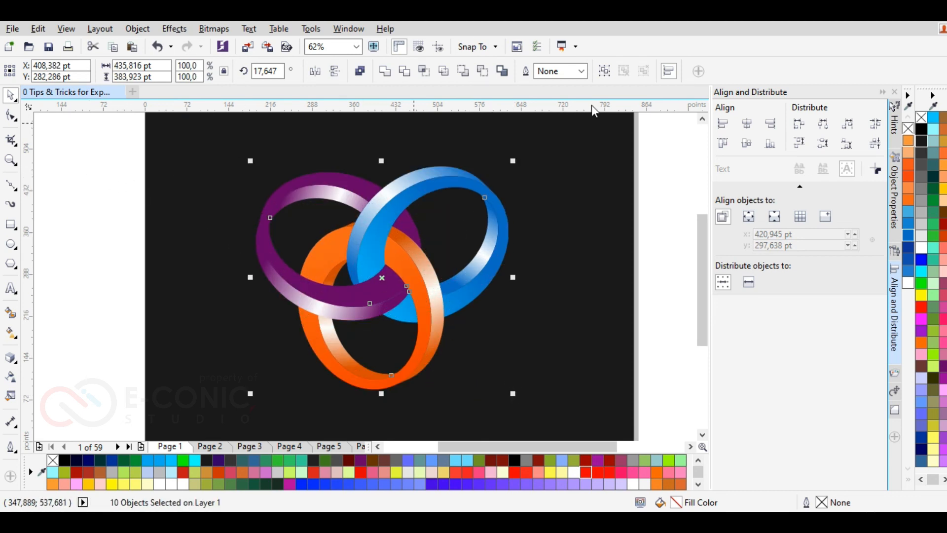
Step: Group all the ring pieces and centre the group on the page
{"action": "left_click", "coordinate": [604, 72]}
{"action": "key", "text": "p"}
{"action": "left_click", "coordinate": [542, 292]}
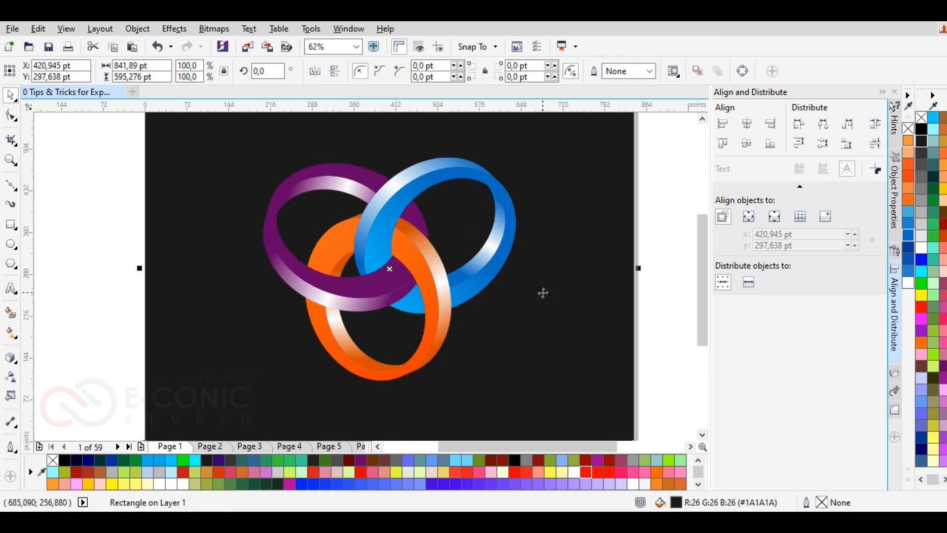
{"action": "left_click", "coordinate": [662, 204]}
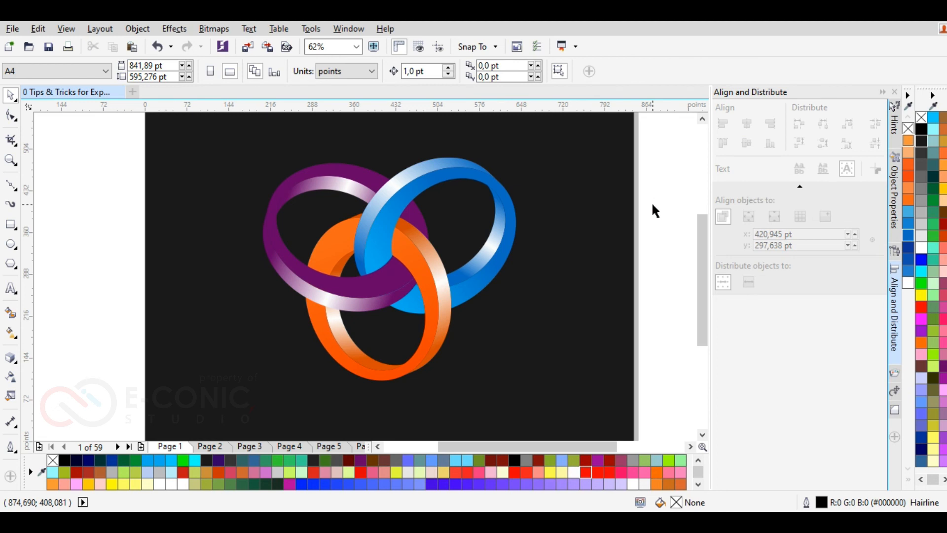